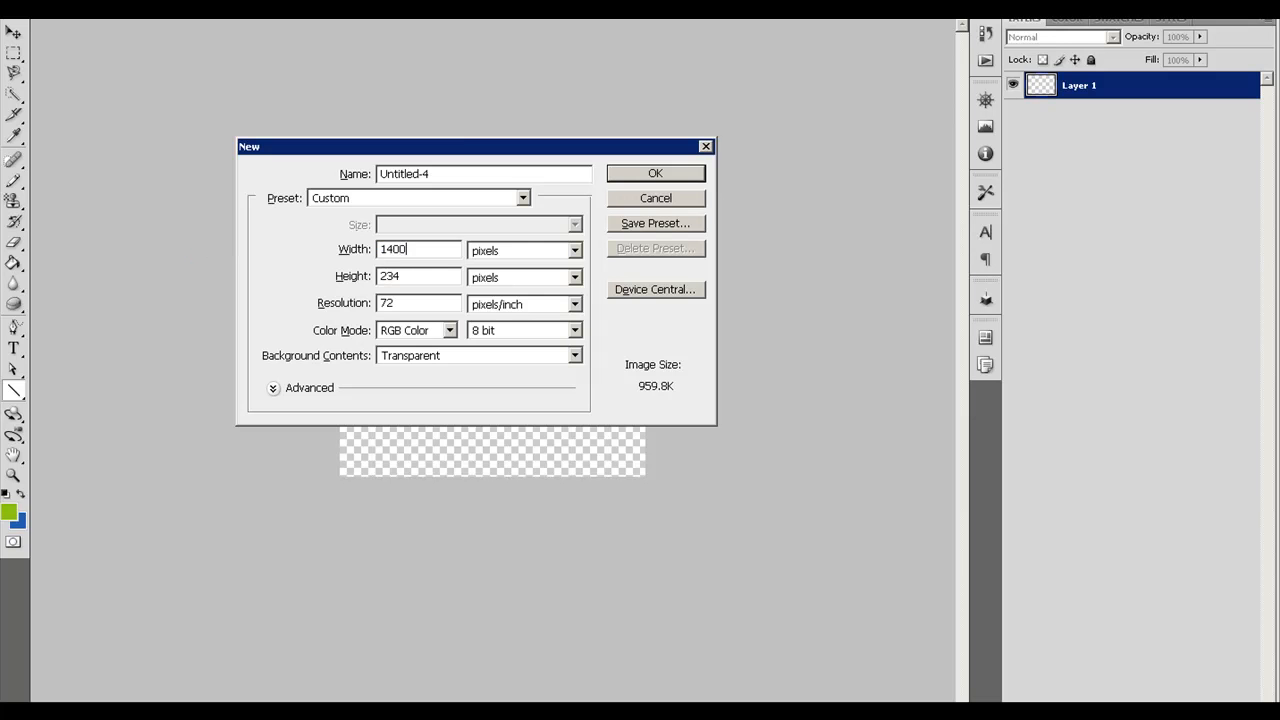
Step: Create a new transparent RGB document measuring 1400 by 1400 pixels at 72 pixels/inch
key("Tab")
key("Tab")
type("1")
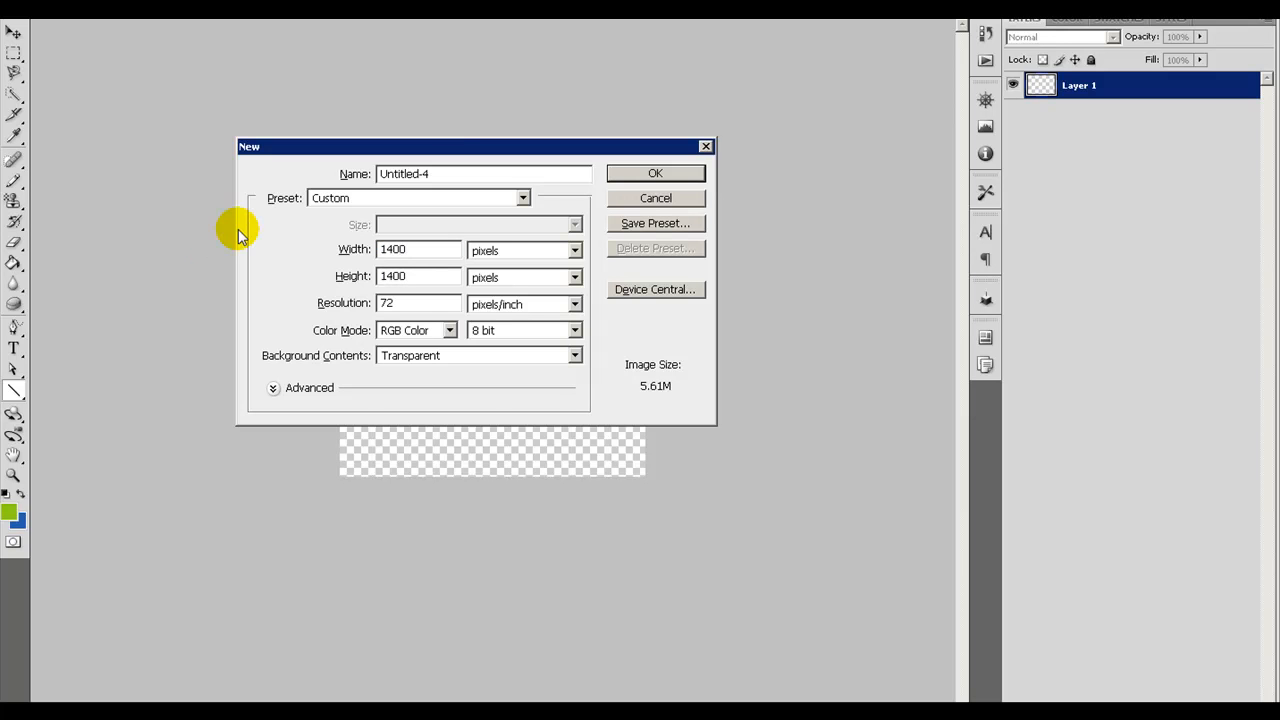
left_click(643, 172)
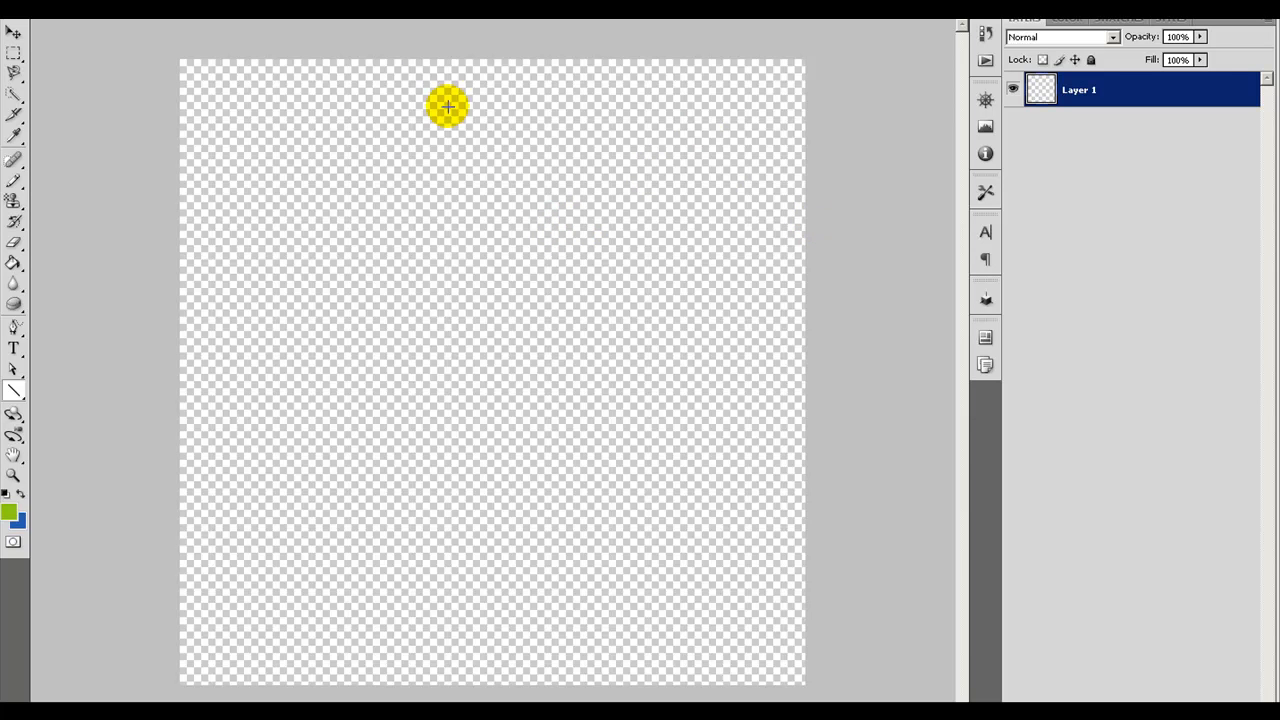
key("ctrl+plus")
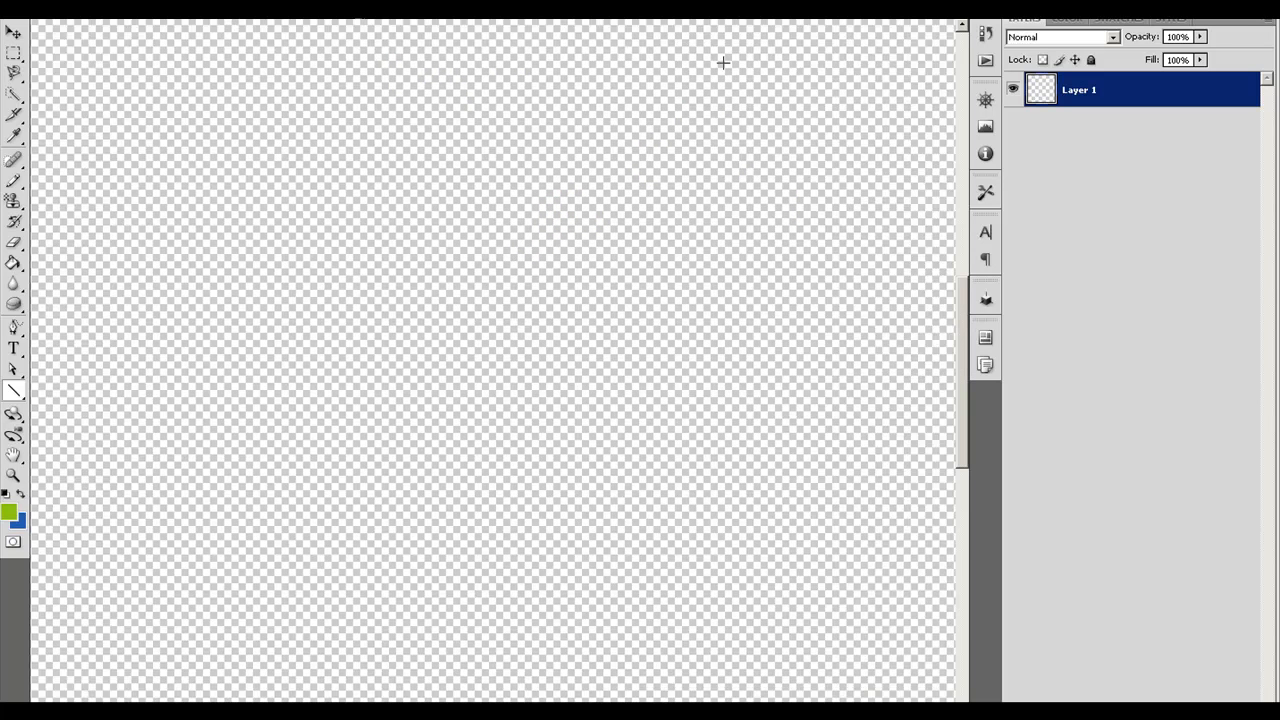
left_click(13, 391)
key("ctrl+minus")
left_click(13, 52)
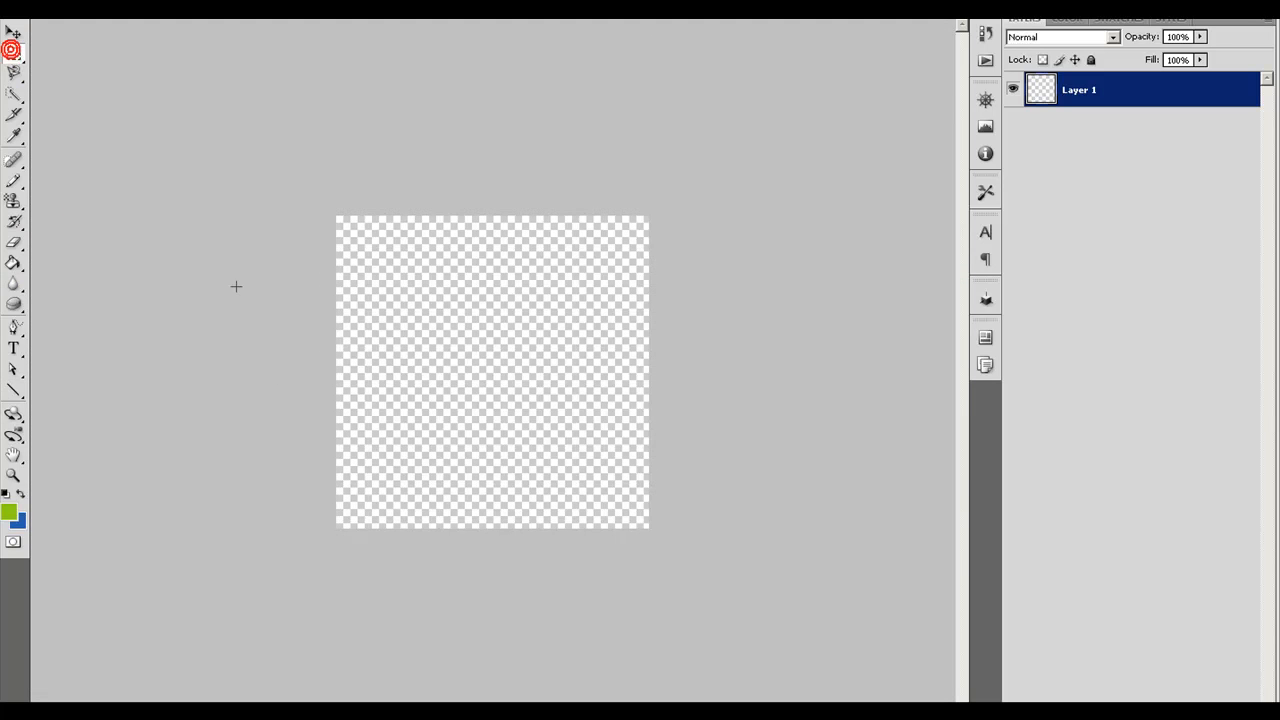
left_click_drag(305, 402, 481, 527)
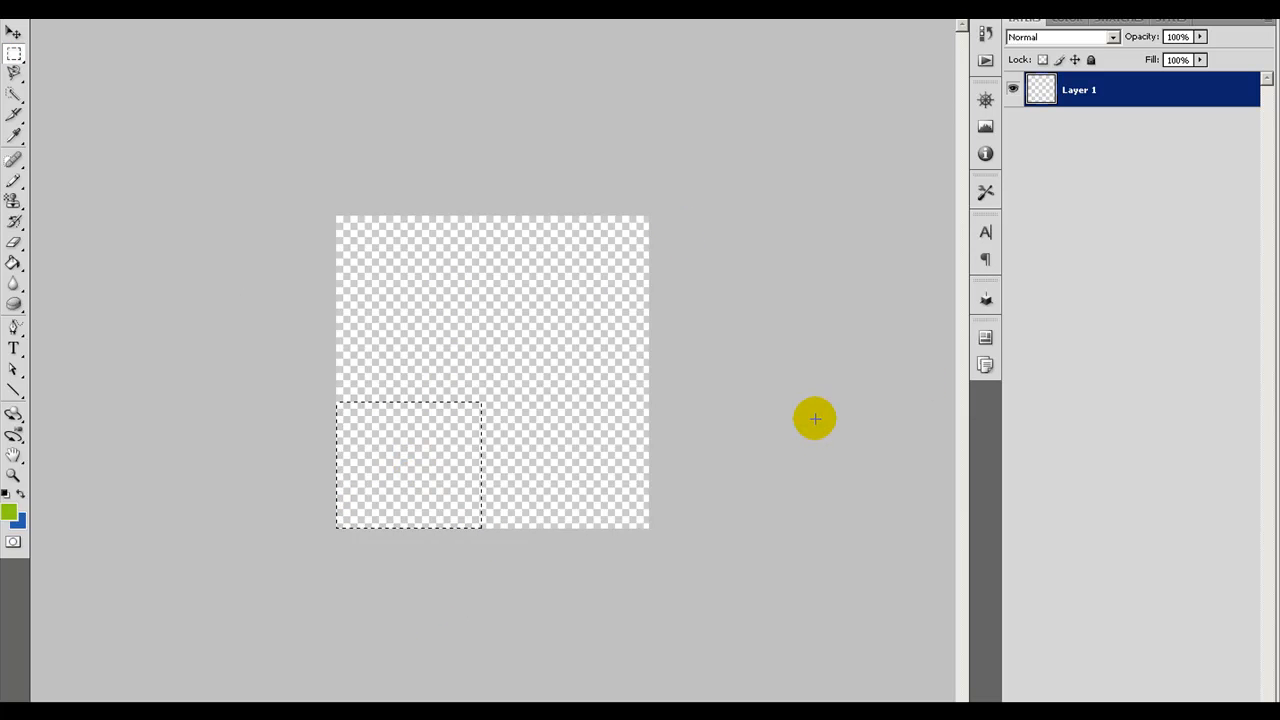
left_click(783, 387)
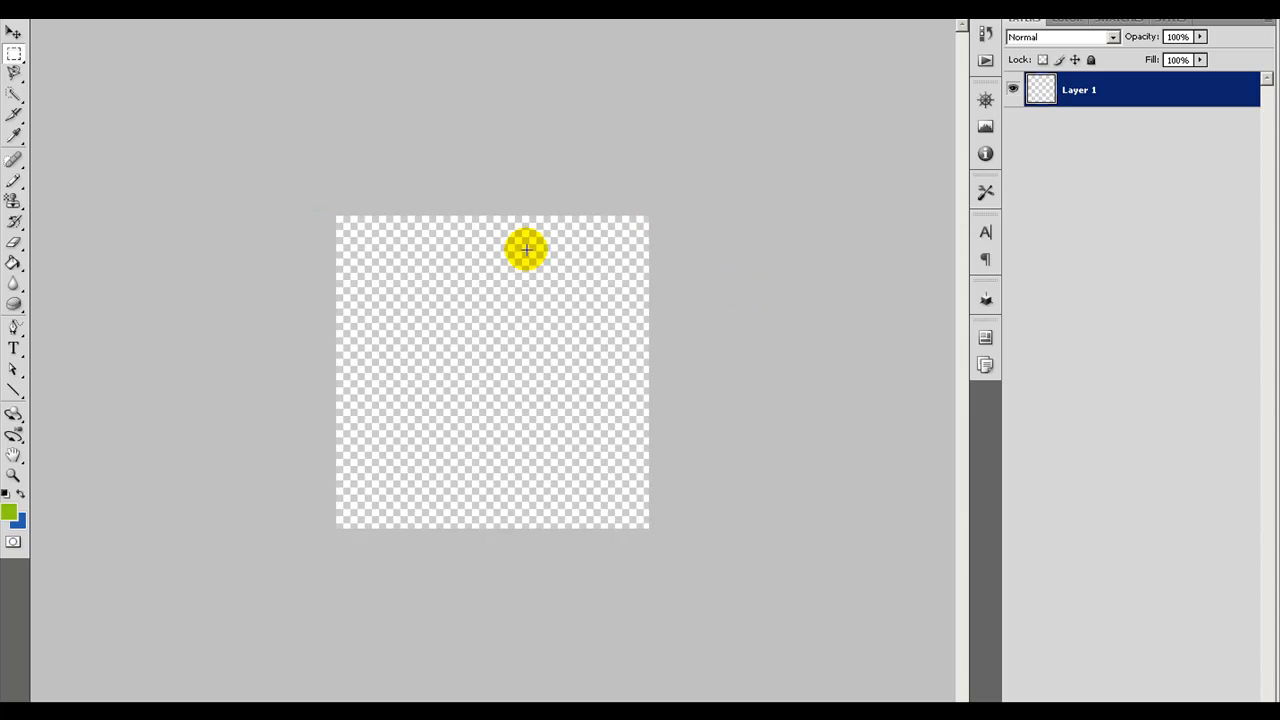
left_click_drag(336, 440, 441, 550)
left_click(760, 366)
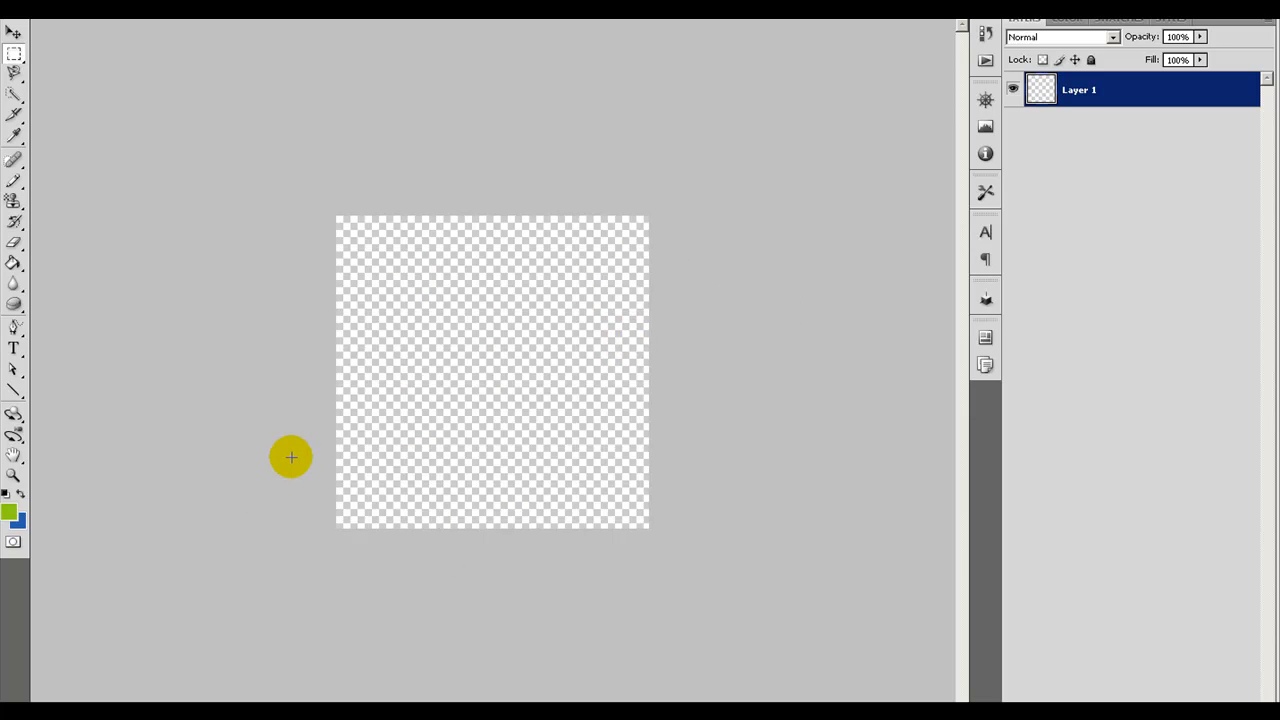
left_click_drag(333, 452, 429, 532)
left_click(729, 387)
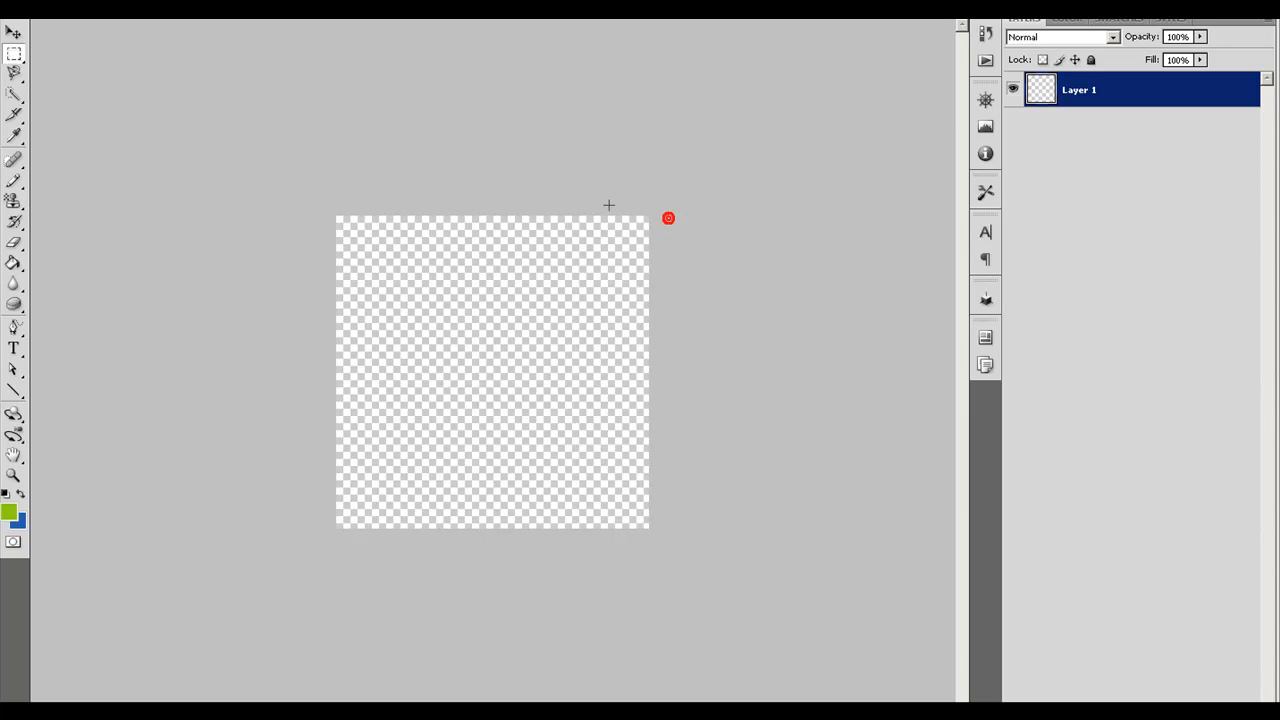
Step: Swap the foreground and background colours and fill the whole of Layer 1 with blue
left_click(20, 493)
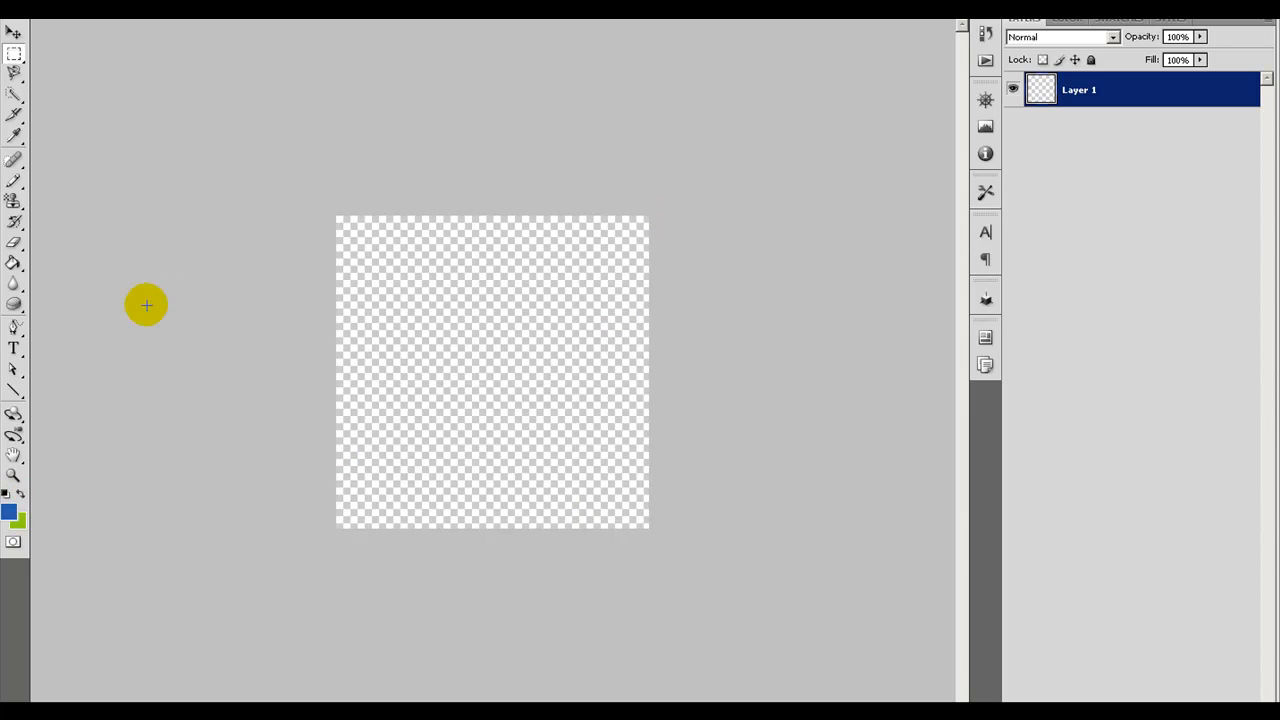
left_click(383, 318)
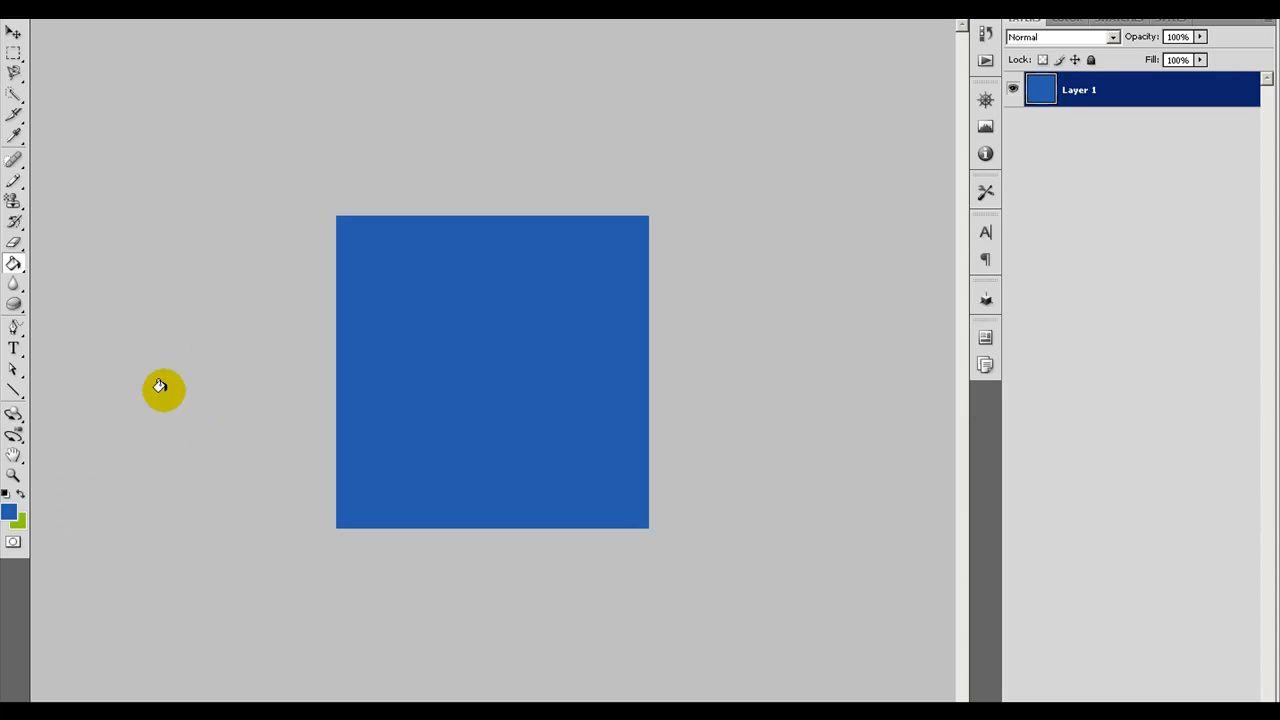
Step: Add the white text "Rapid Action Challenge" across the lower middle of the blue square
left_click(10, 512)
left_click(493, 332)
left_click(361, 419)
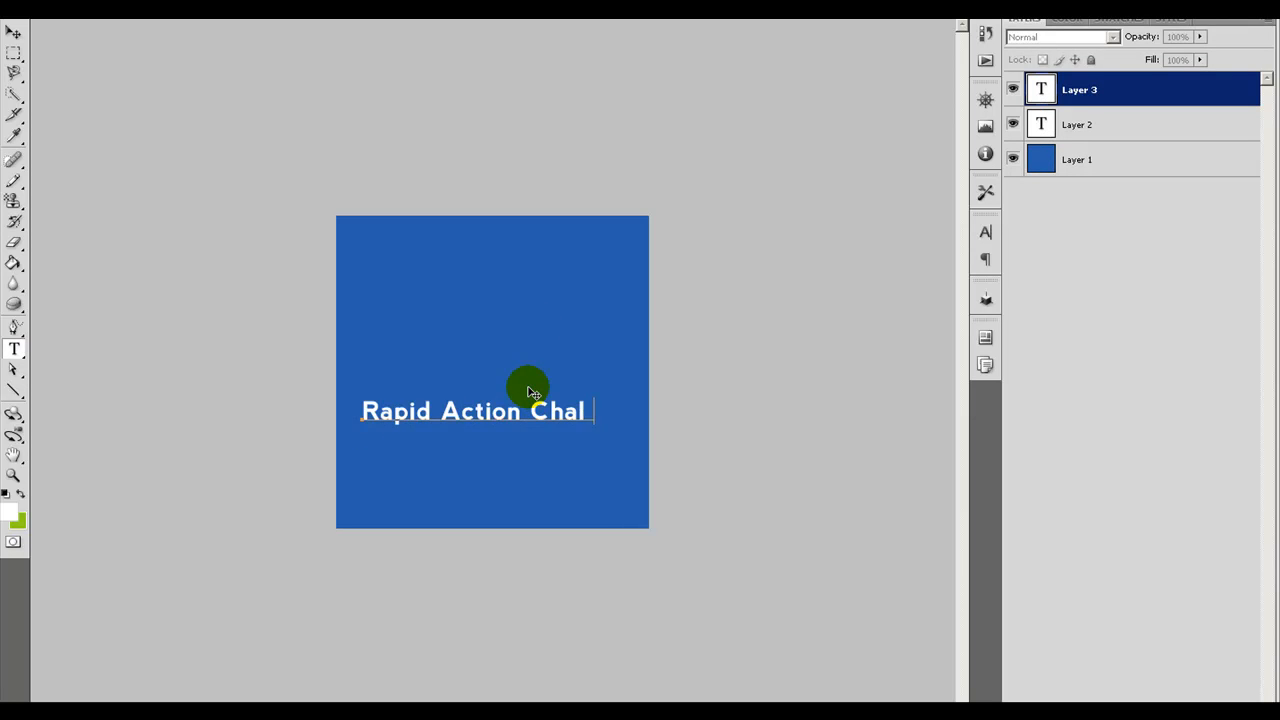
key("ctrl+Return")
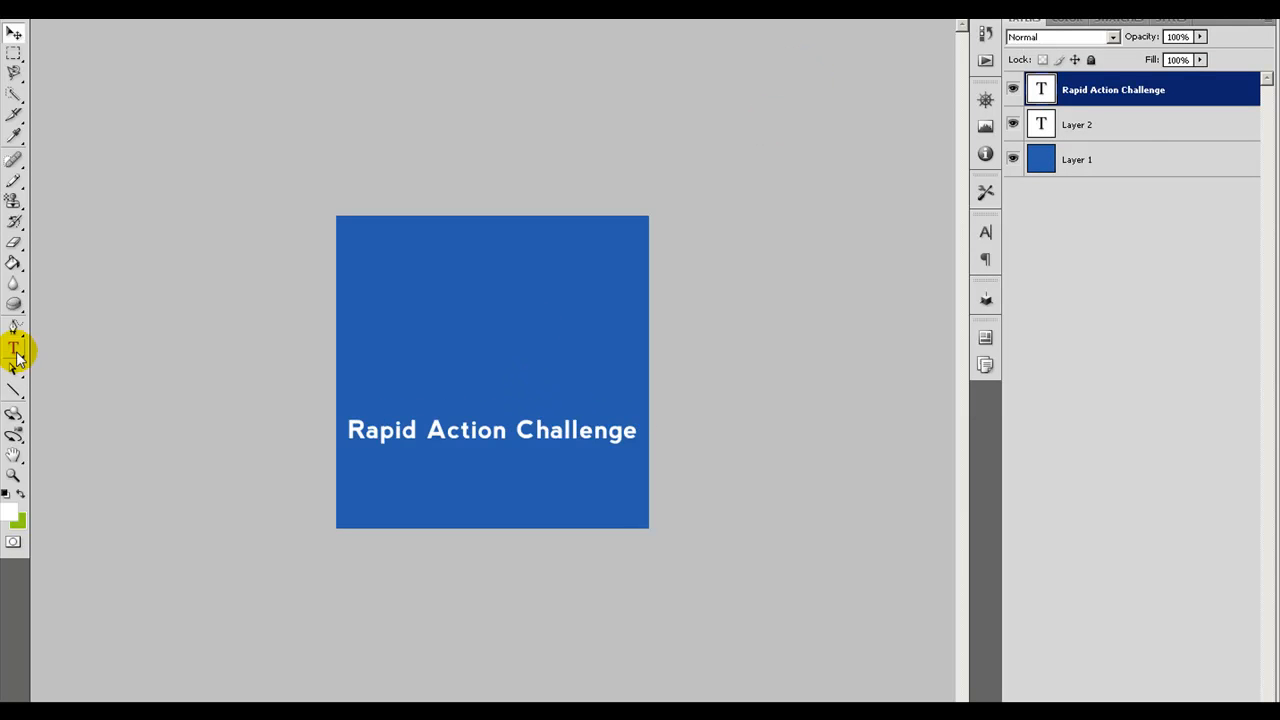
Step: Add the text "17 Mins" above "Rapid Action Challenge" and enlarge it to span the blue square
left_click(14, 348)
left_click(400, 334)
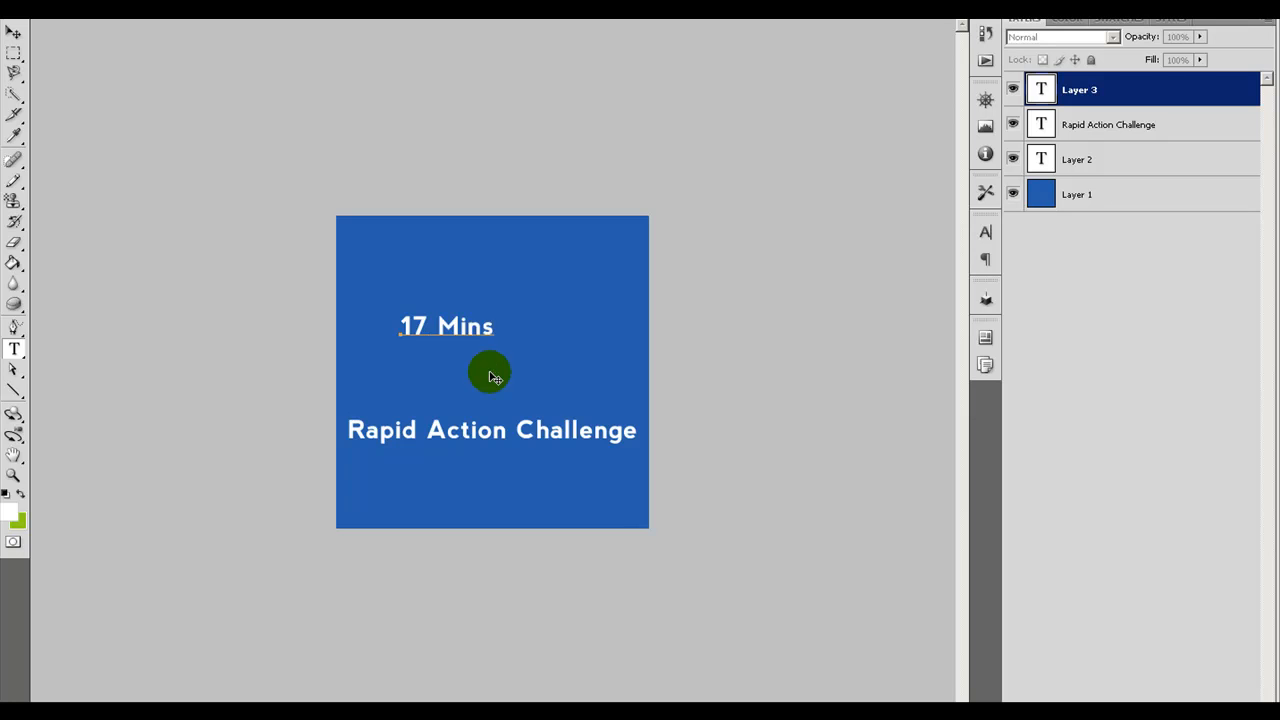
key("ctrl+a")
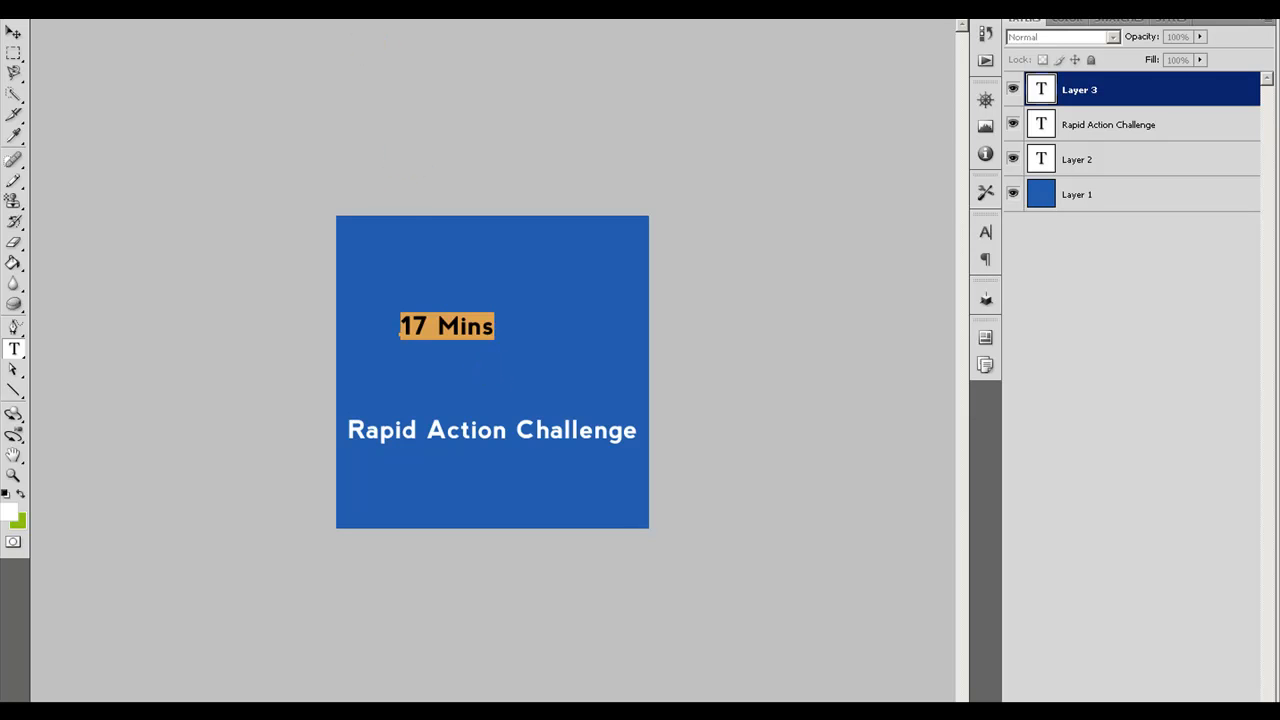
type("80")
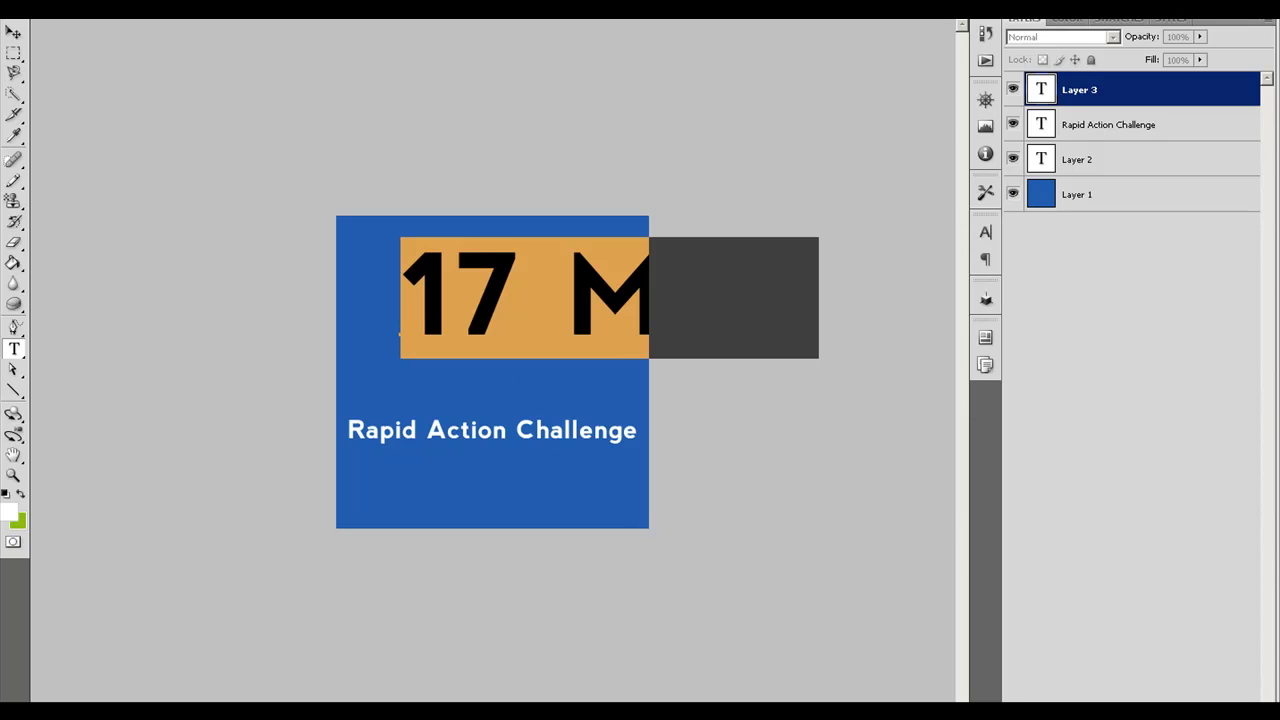
left_click(417, 326)
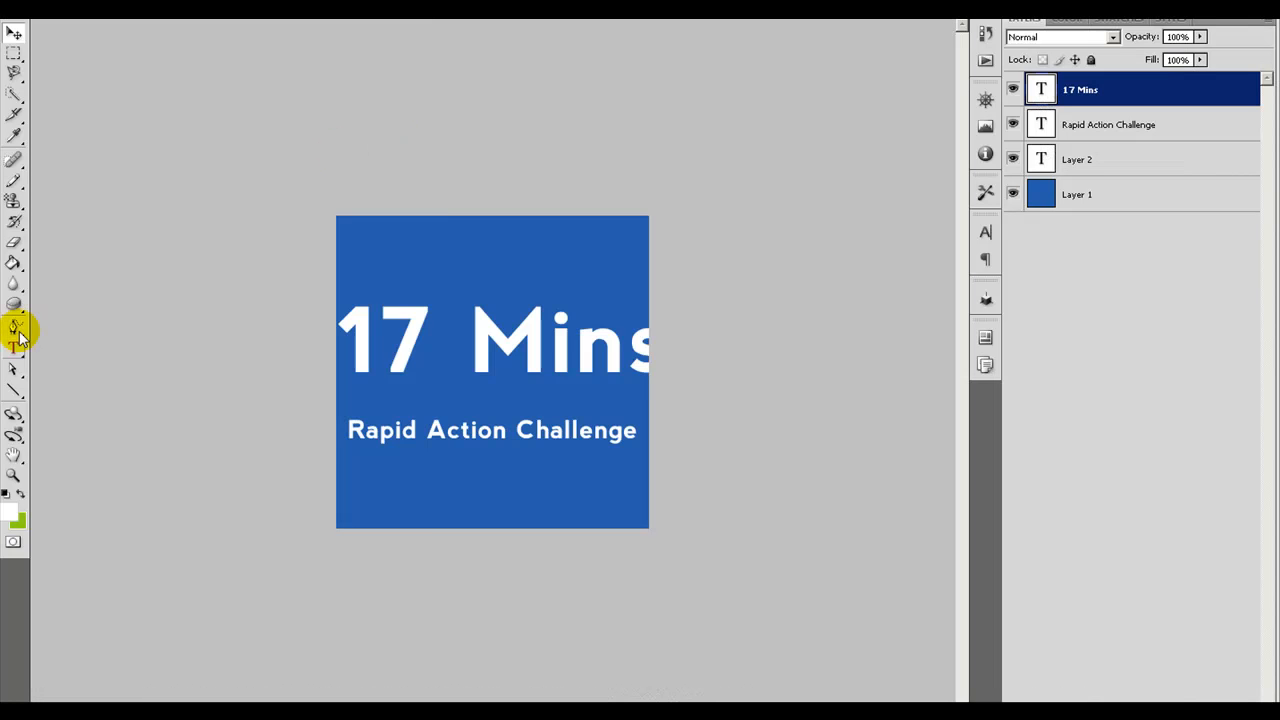
Step: Restyle "17 Mins" in larger Poplar Std lettering and place it directly above "Rapid Action Challenge"
left_click(17, 338)
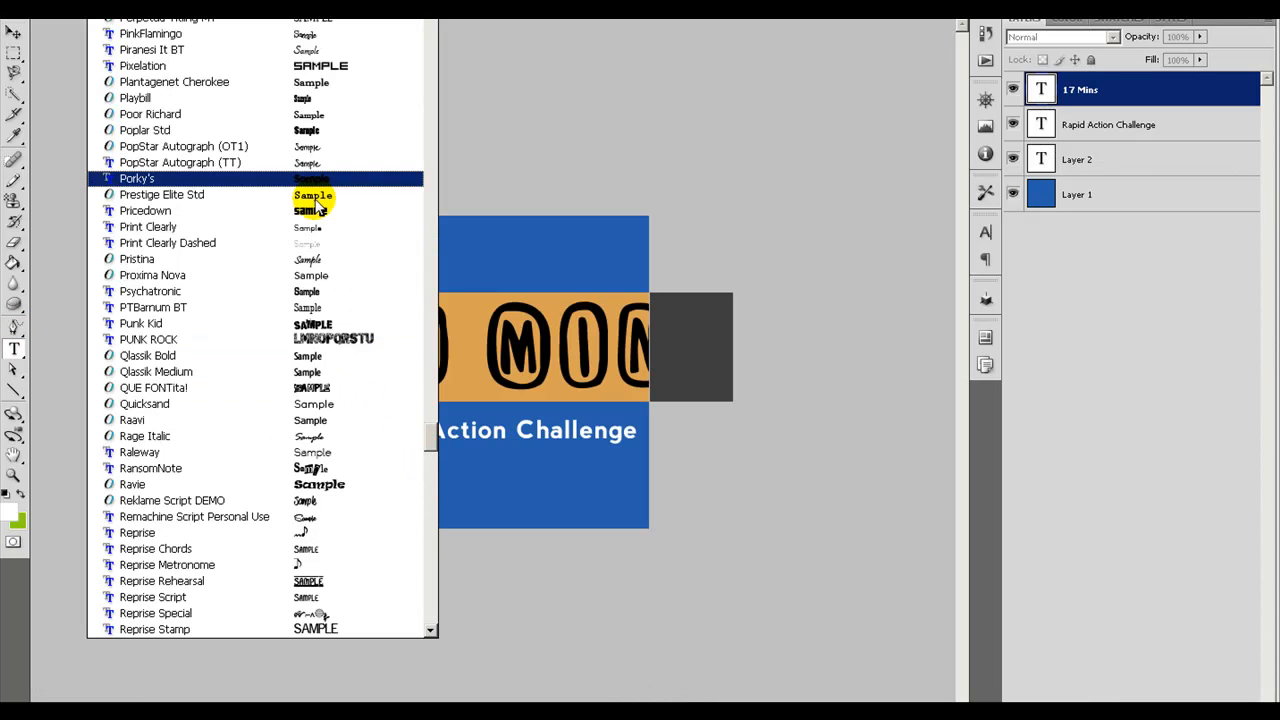
left_click(284, 134)
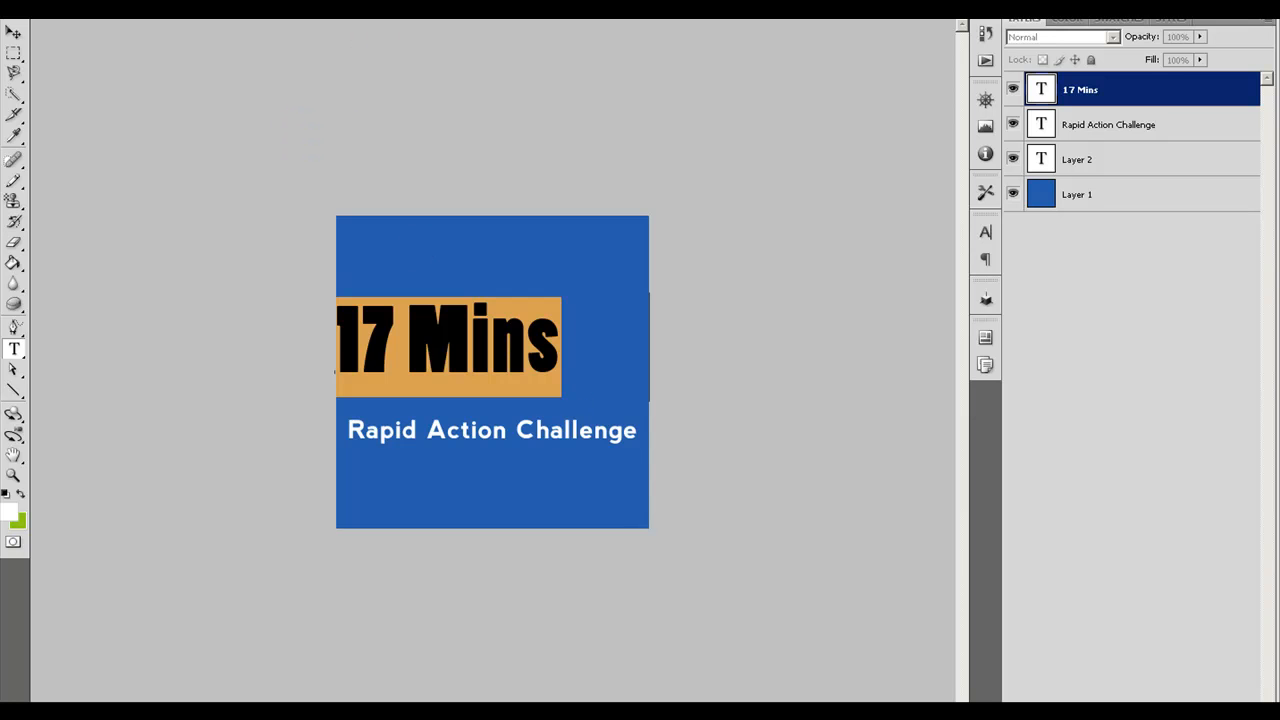
type("60")
left_click(130, 303)
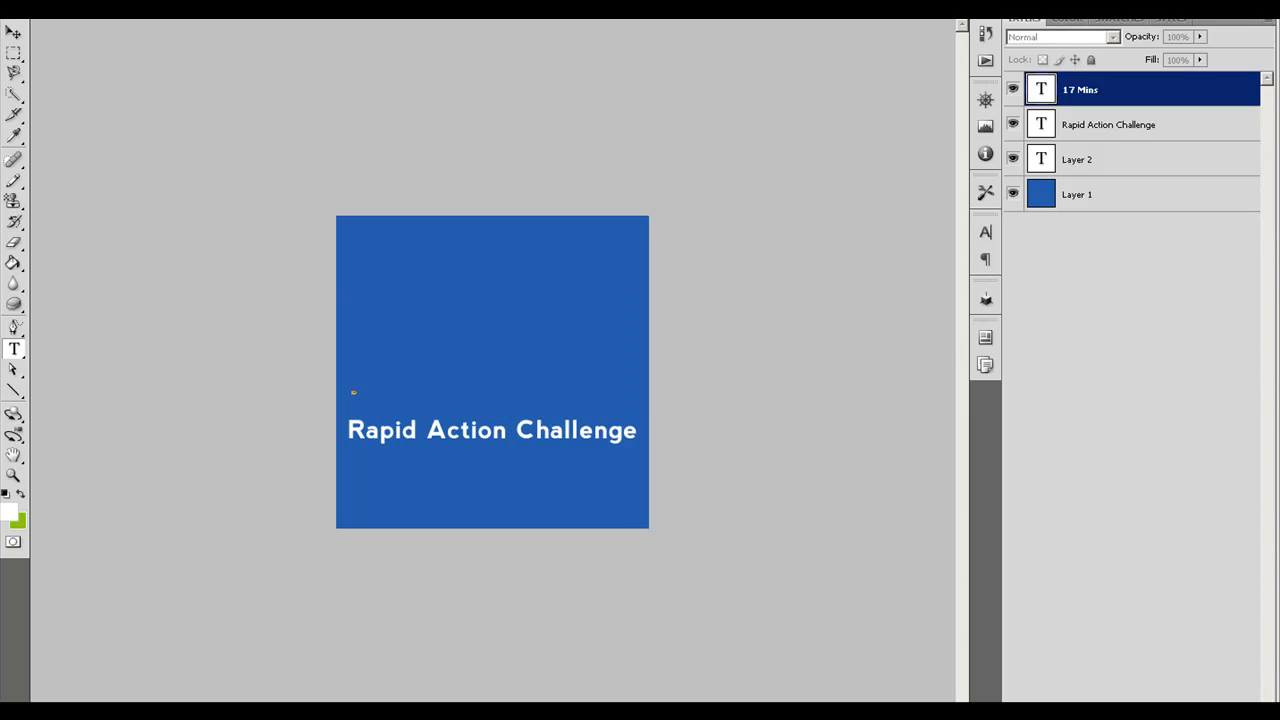
key("ctrl+Return")
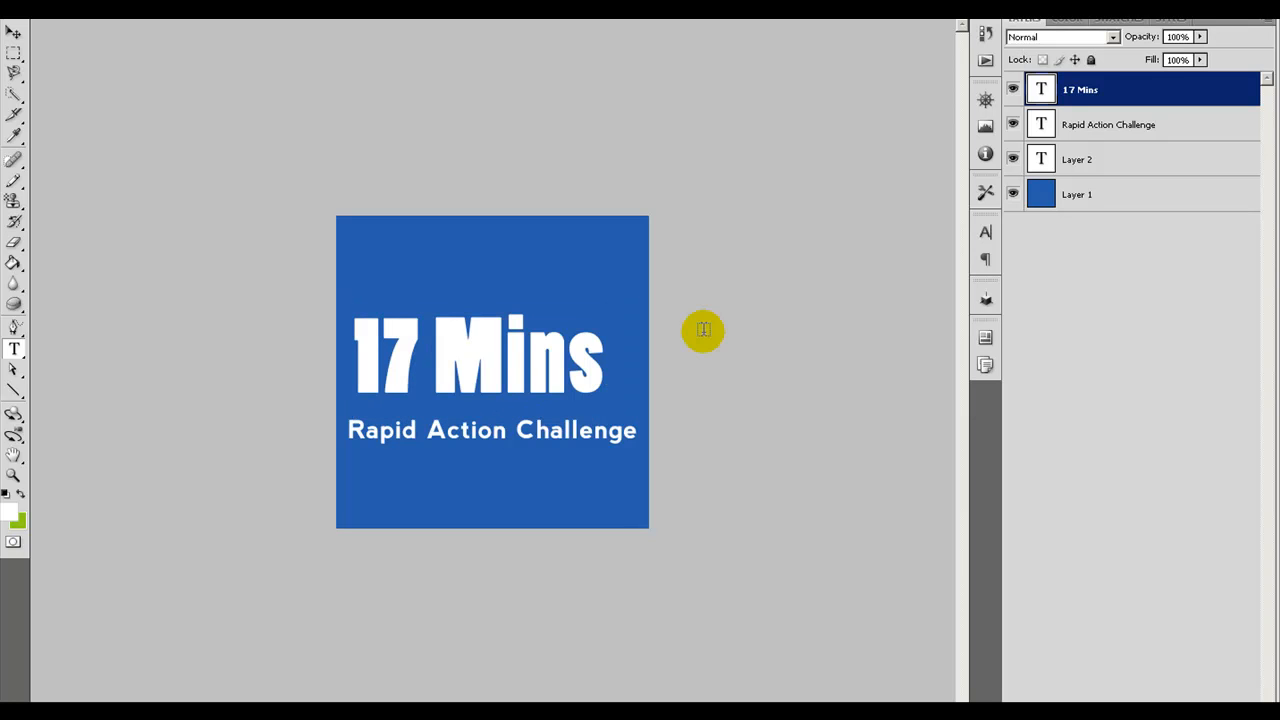
left_click(14, 33)
left_click_drag(424, 277, 428, 290)
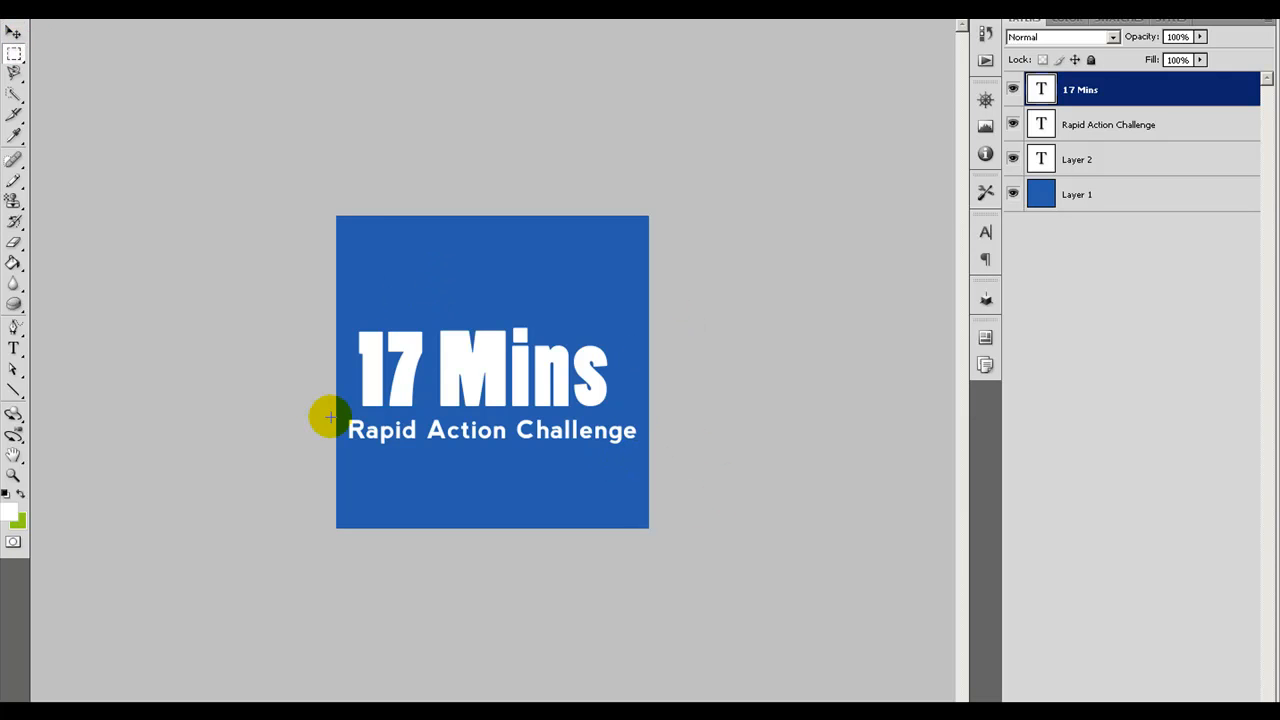
Step: Add a new layer and fill a rectangular band around "Rapid Action Challenge" with green
key("ctrl+shift+n")
left_click(718, 120)
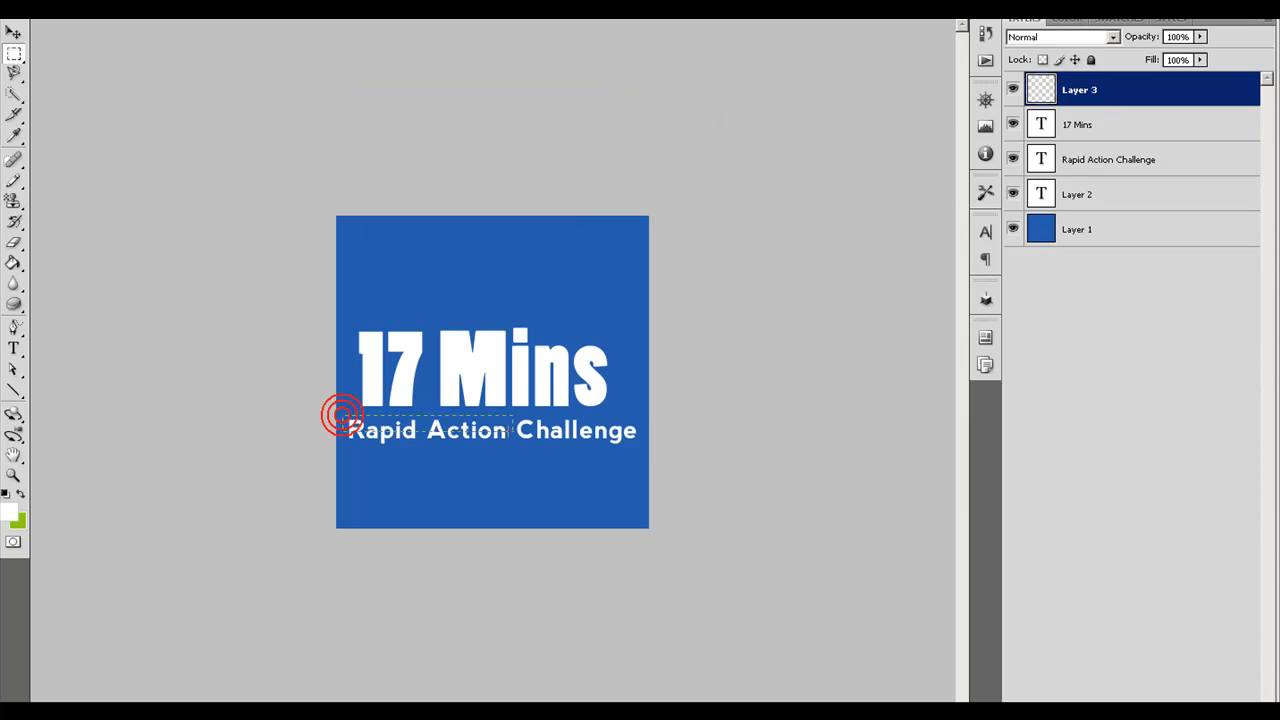
left_click(686, 460)
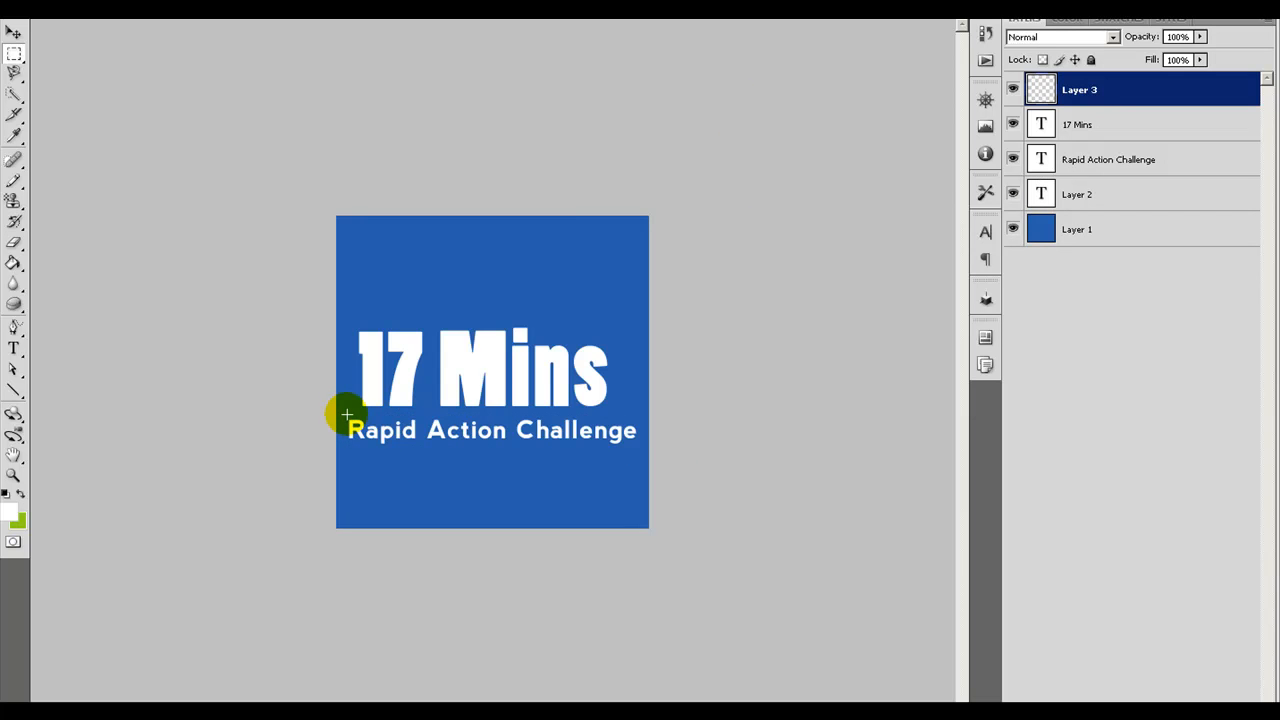
left_click_drag(341, 413, 639, 446)
key("x")
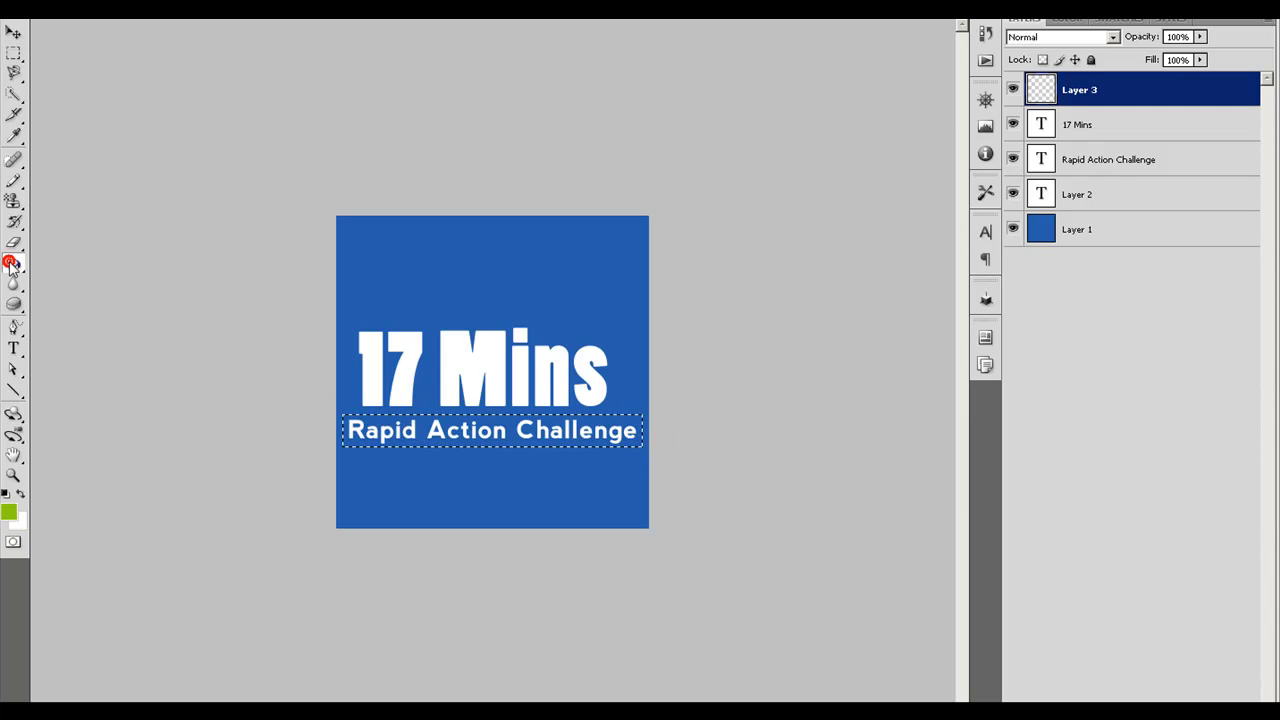
left_click(13, 263)
left_click(418, 429)
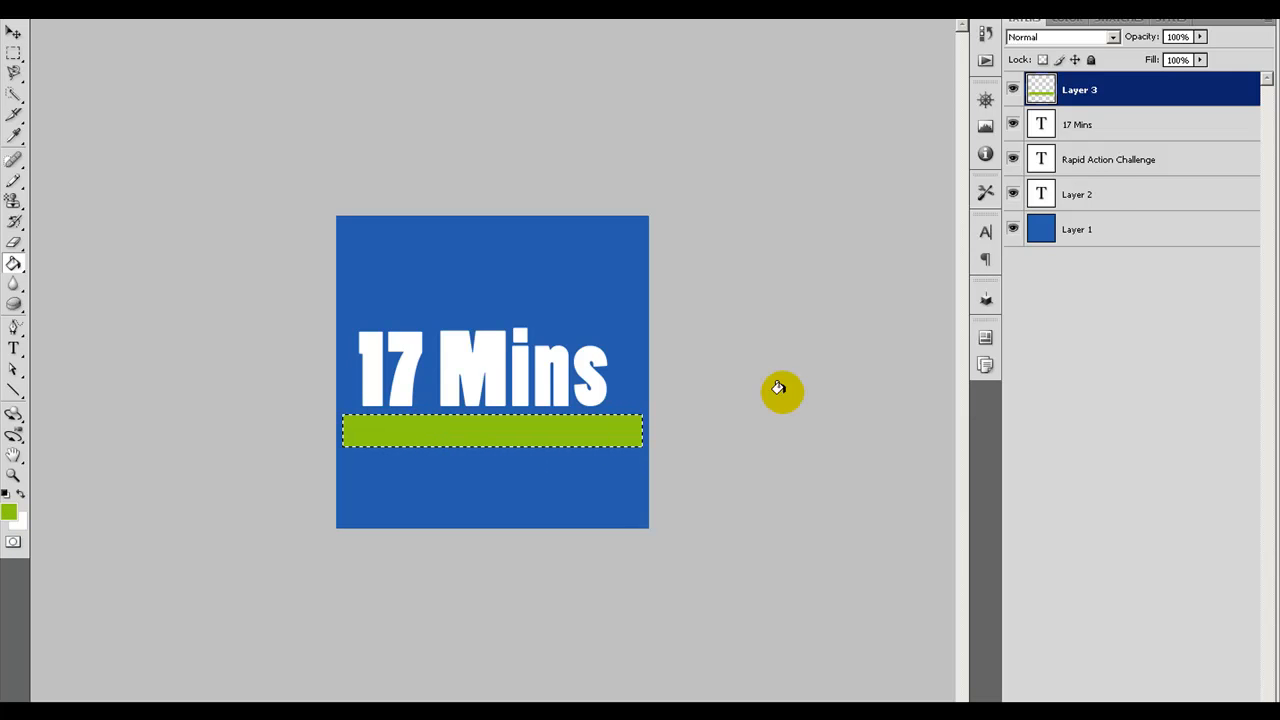
Step: Move the "Rapid Action Challenge" text layer above the green band layer and clear the selection
left_click_drag(1100, 160, 1100, 82)
key("m")
key("ctrl+d")
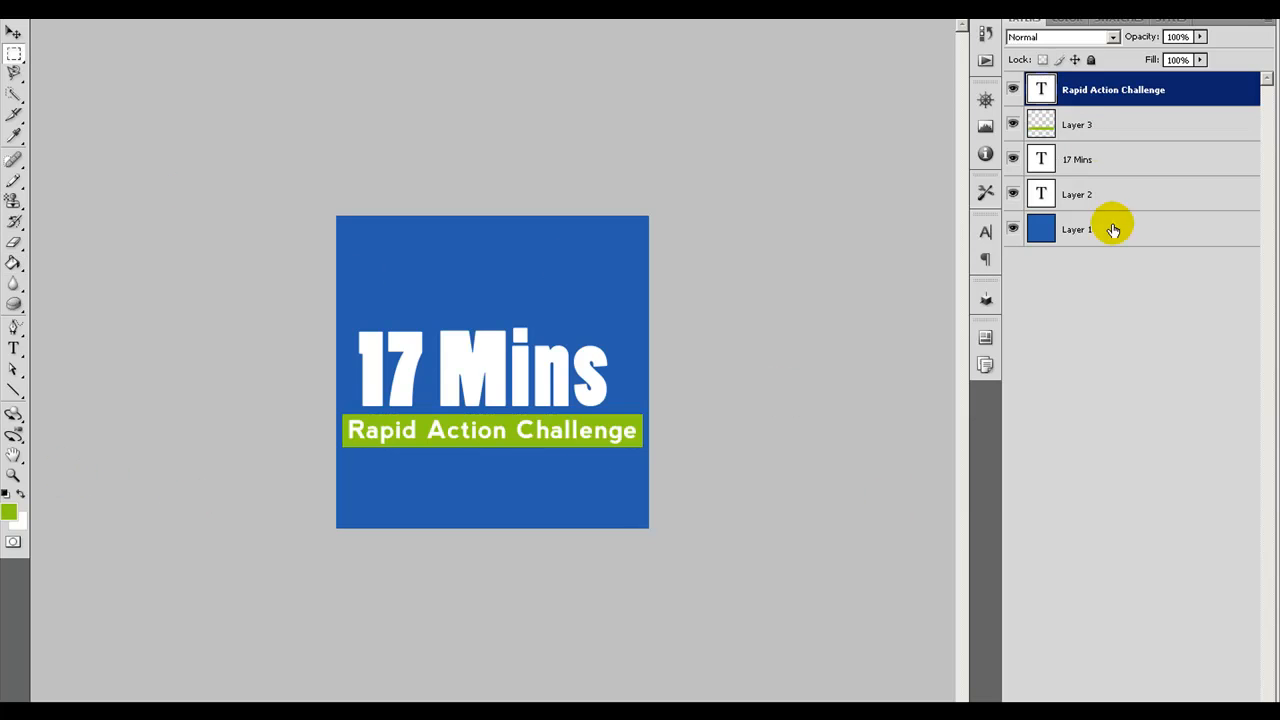
Step: Apply a Color Overlay layer style to the green band behind "Rapid Action Challenge"
double_click(1094, 124)
left_click(864, 356)
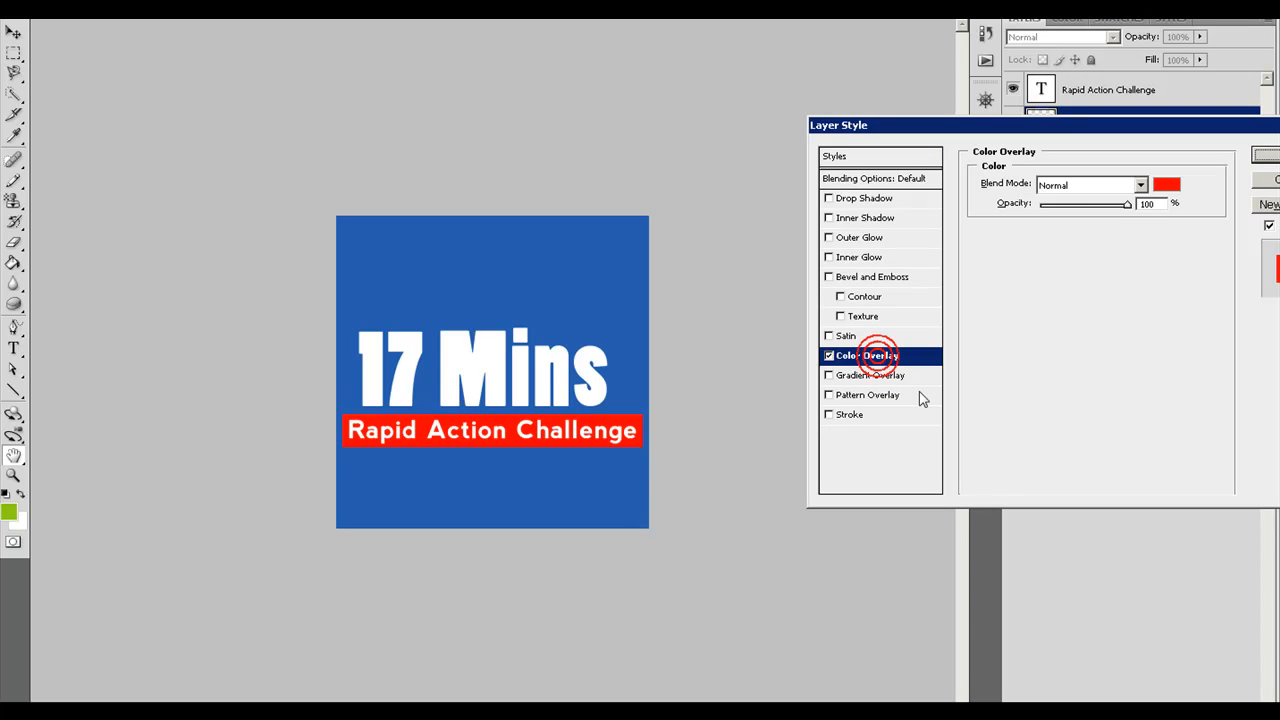
left_click(1166, 186)
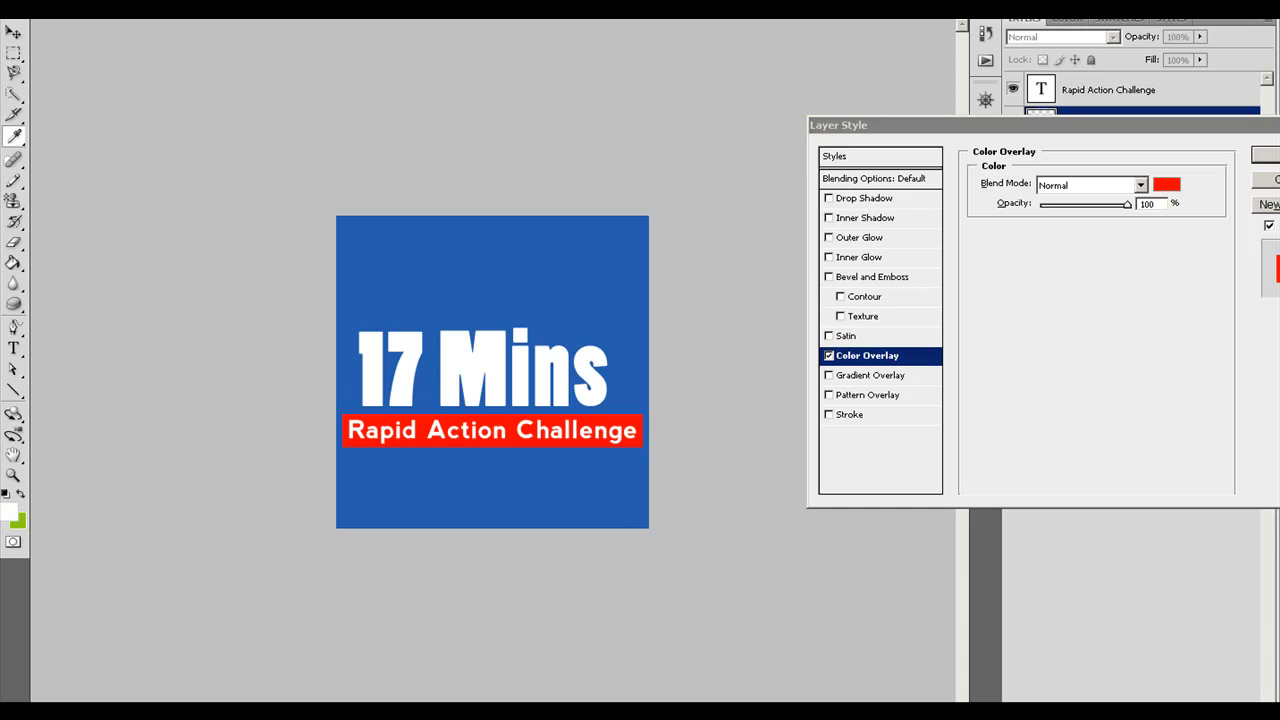
left_click(1265, 155)
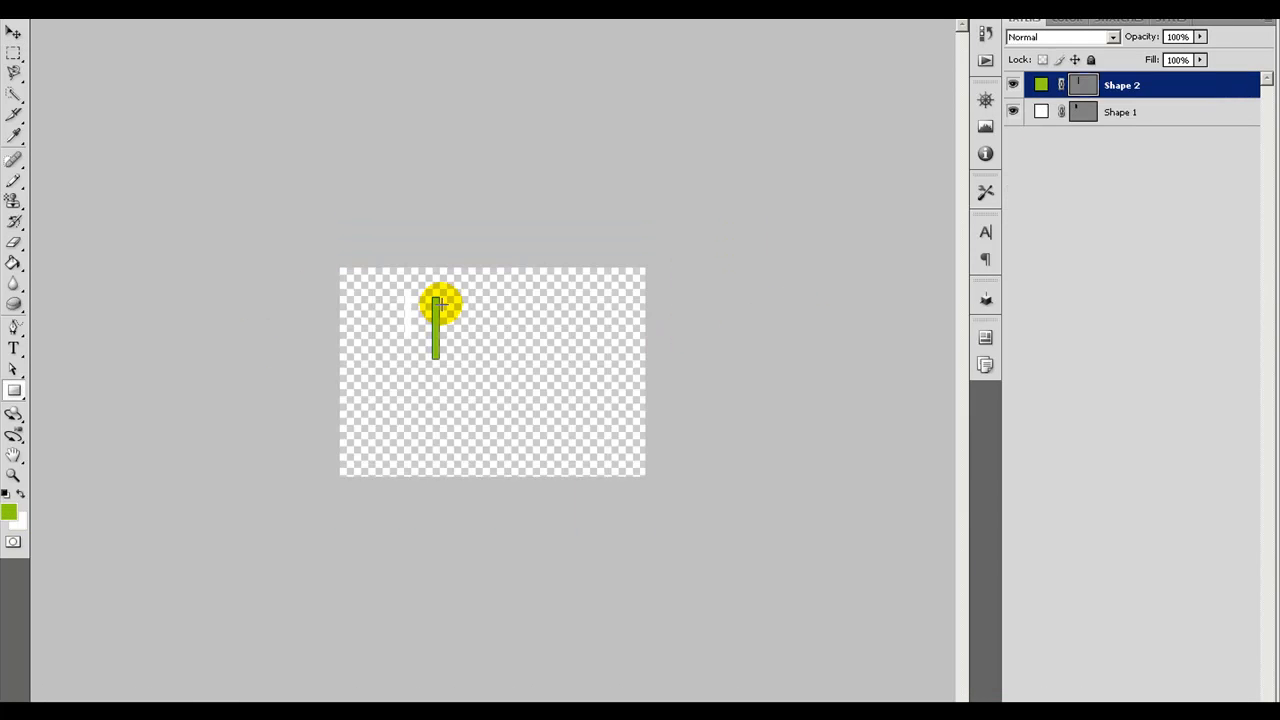
Step: Draw more vertical green bars beside the existing one in the small transparent document, using the Rectangle and Line tools
mouse_move(455, 297)
left_mouse_down()
mouse_move(486, 309)
mouse_move(462, 356)
mouse_move(478, 352)
left_mouse_up()
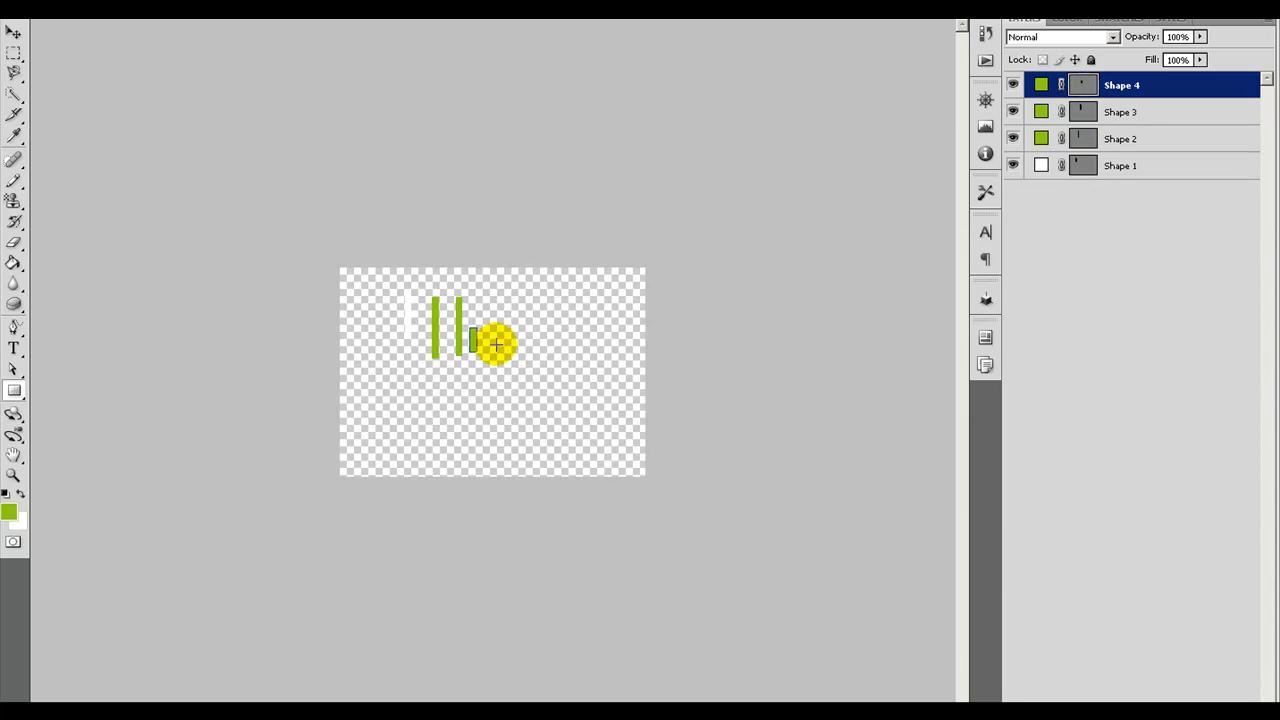
left_click(14, 390)
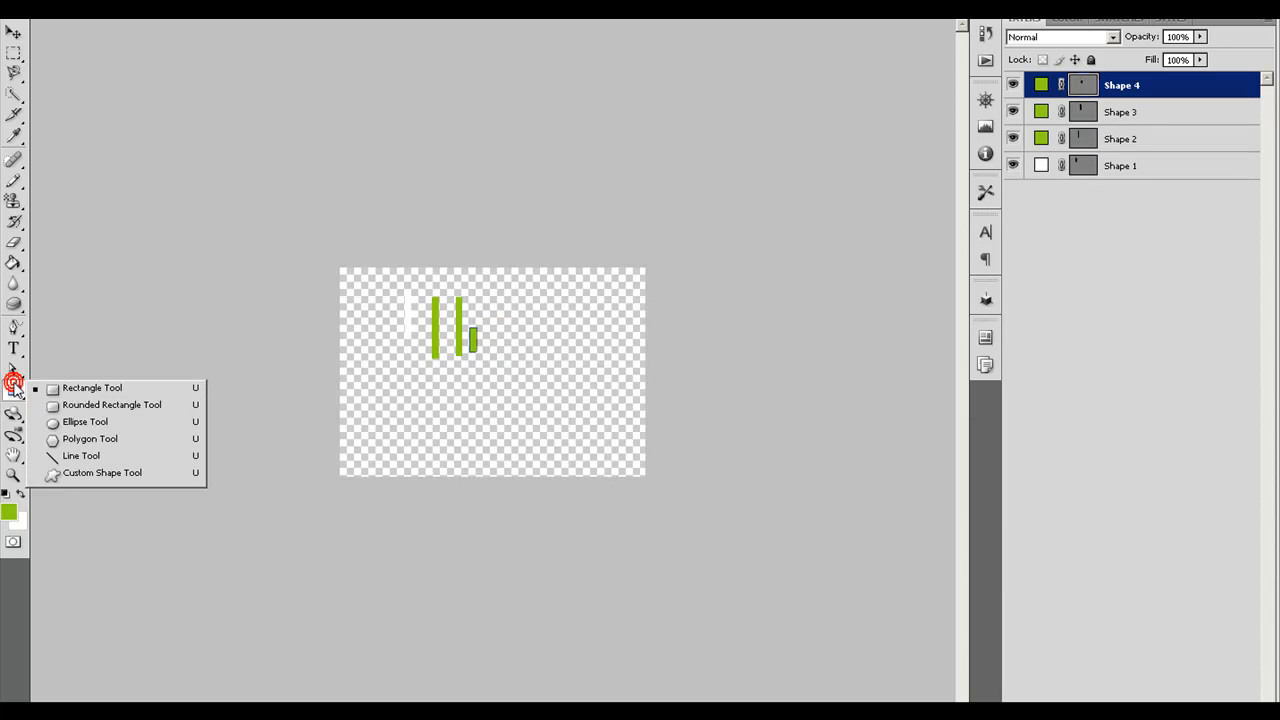
left_click(80, 455)
left_click_drag(488, 323, 488, 355)
left_click_drag(511, 299, 510, 357)
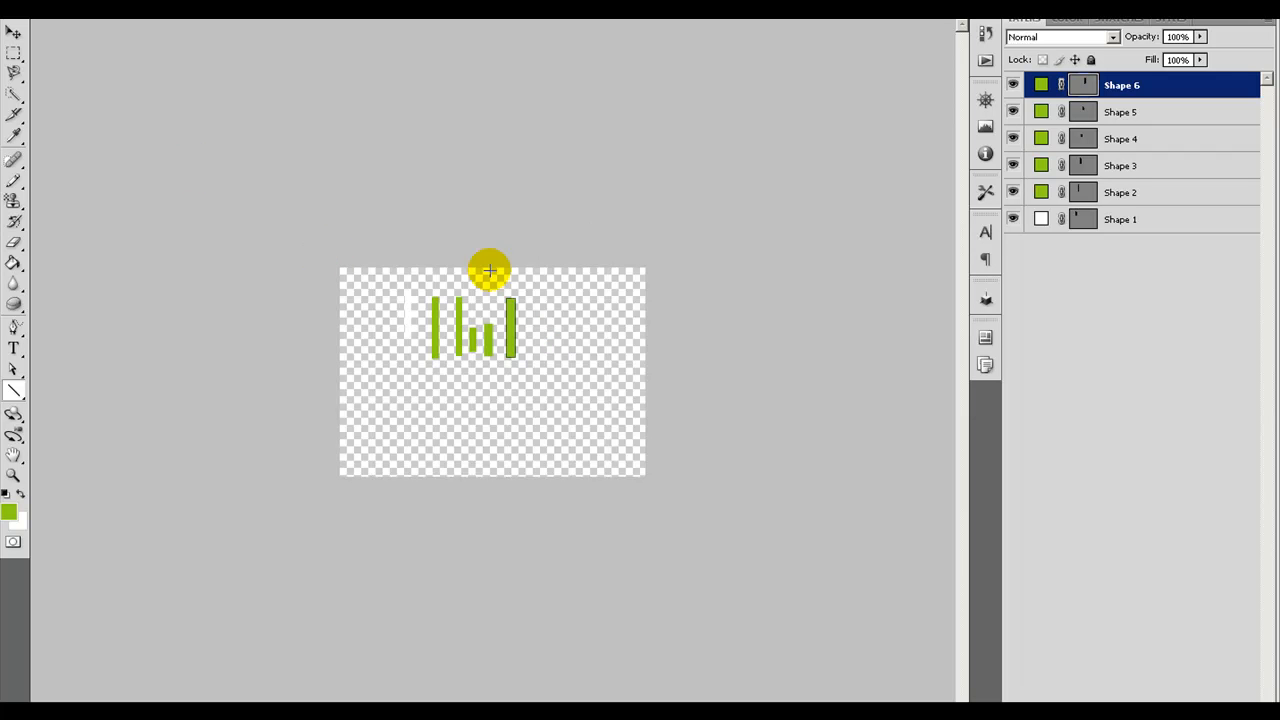
left_click_drag(565, 300, 557, 351)
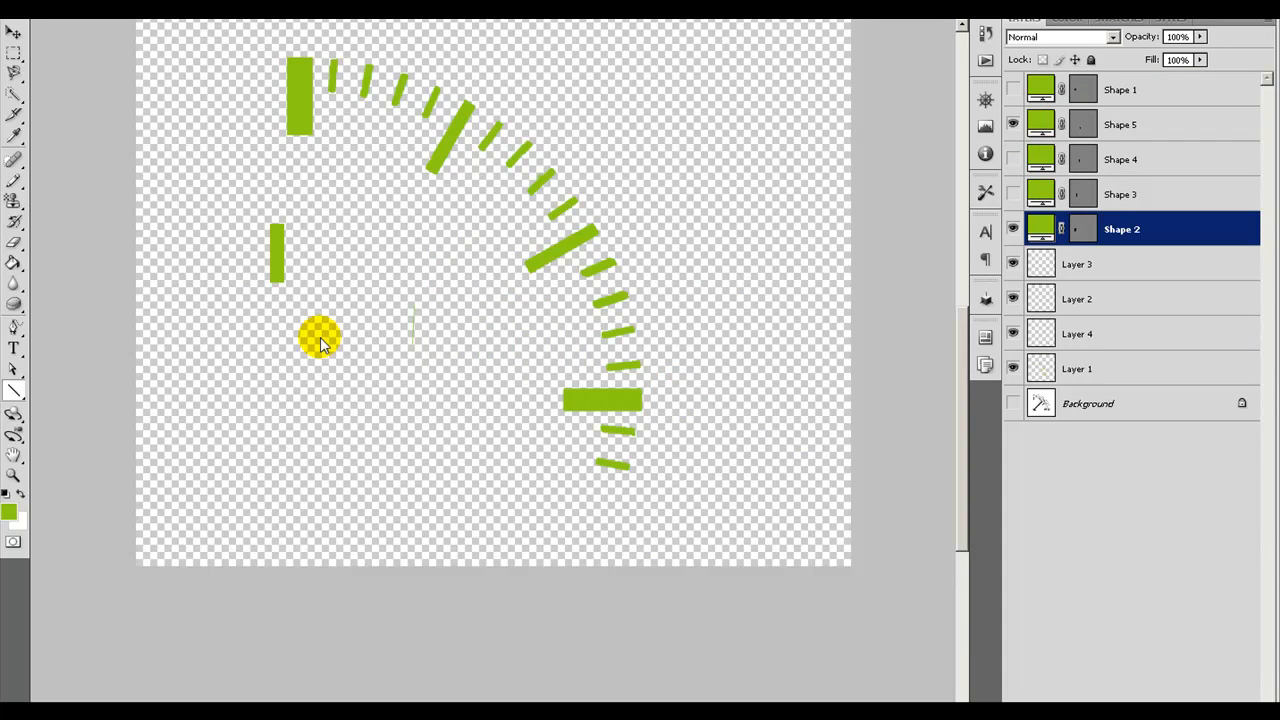
Step: Show the clock drawing on the Background layer to compare it with the green tick marks, and hide it again
left_click(1013, 403)
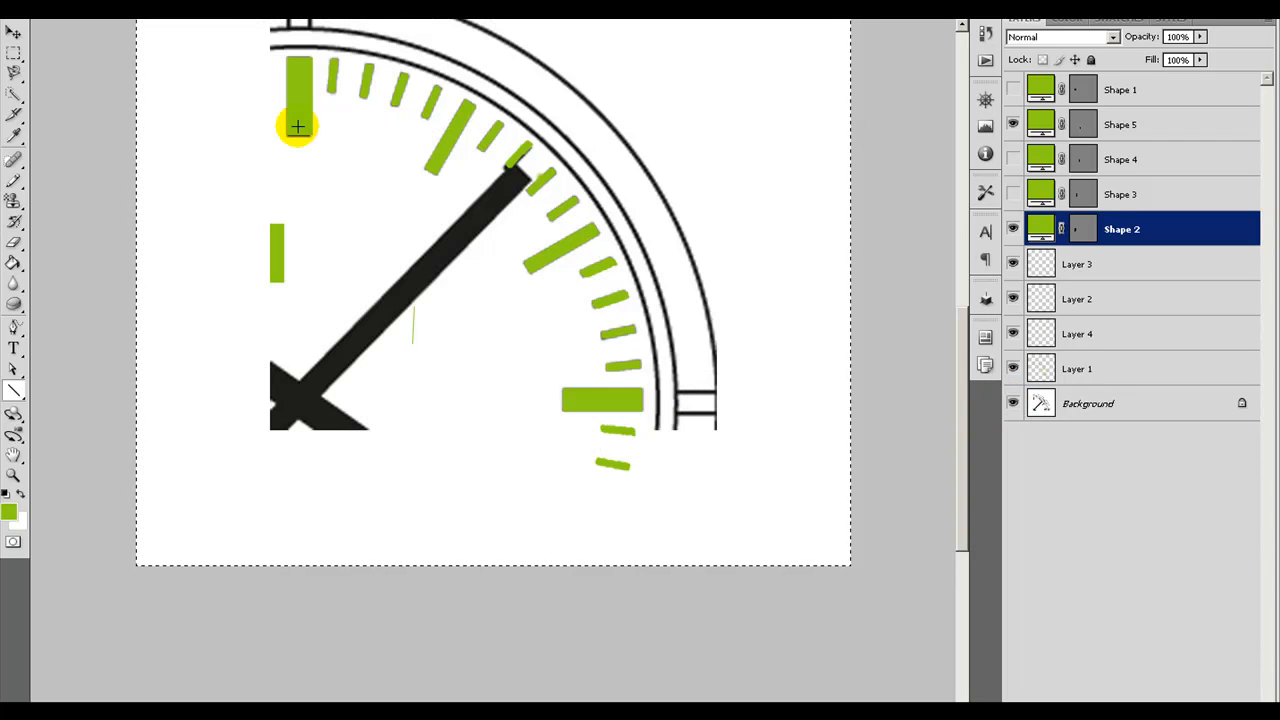
left_click(1013, 403)
Step: Show the clock drawing again to check it against the tick marks, select the Background layer, and hide it
left_click_drag(960, 420, 960, 395)
left_click(17, 93)
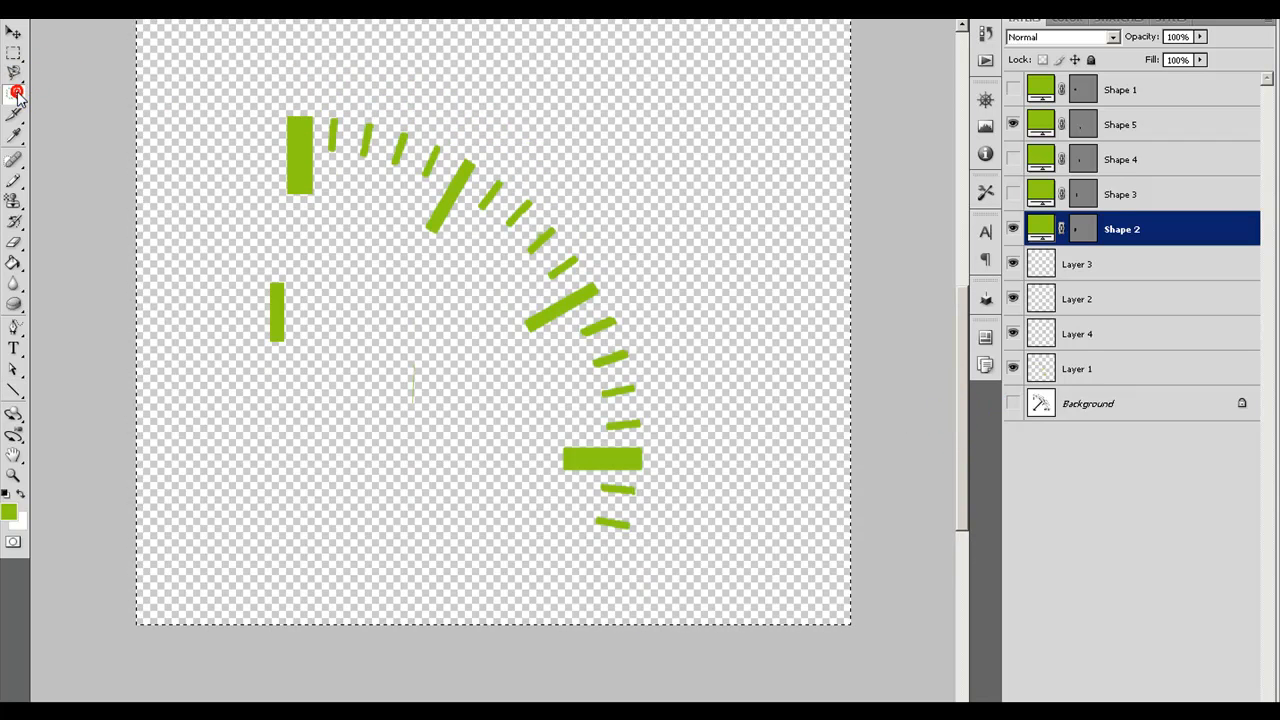
left_click(1013, 403)
left_click(506, 240)
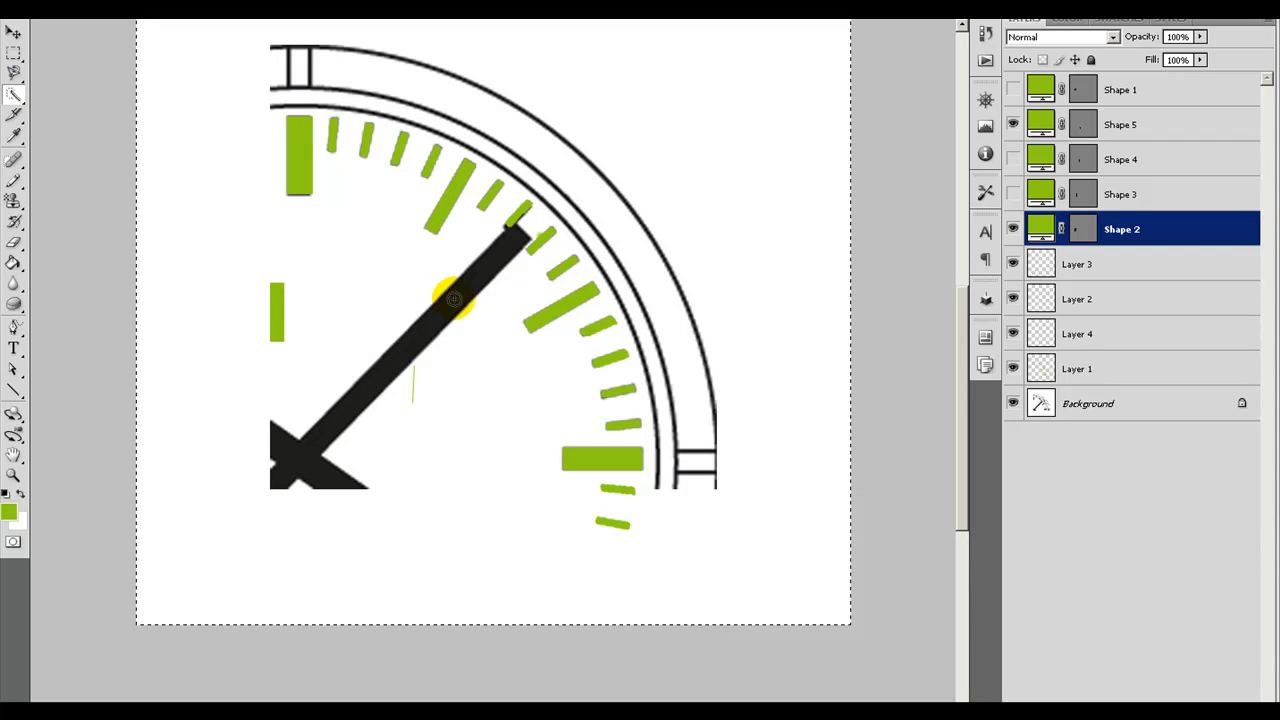
left_click(1092, 402)
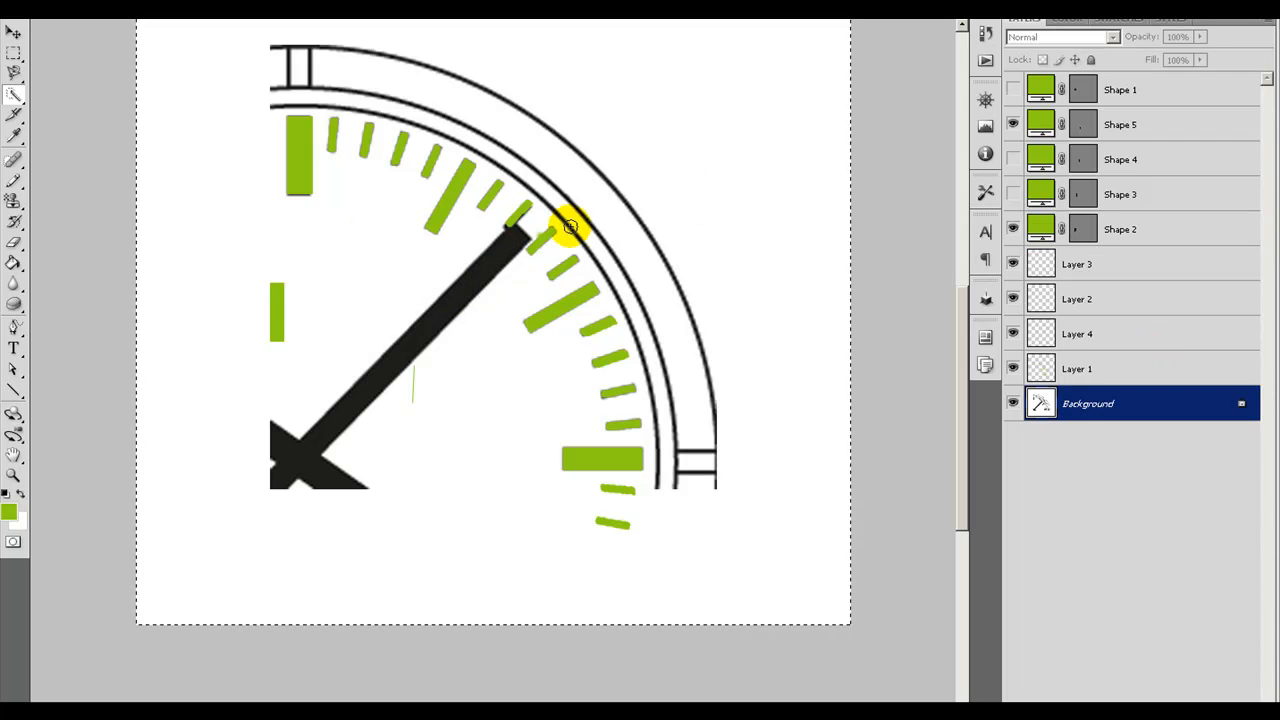
left_click(1013, 405)
left_click_drag(951, 492, 951, 466)
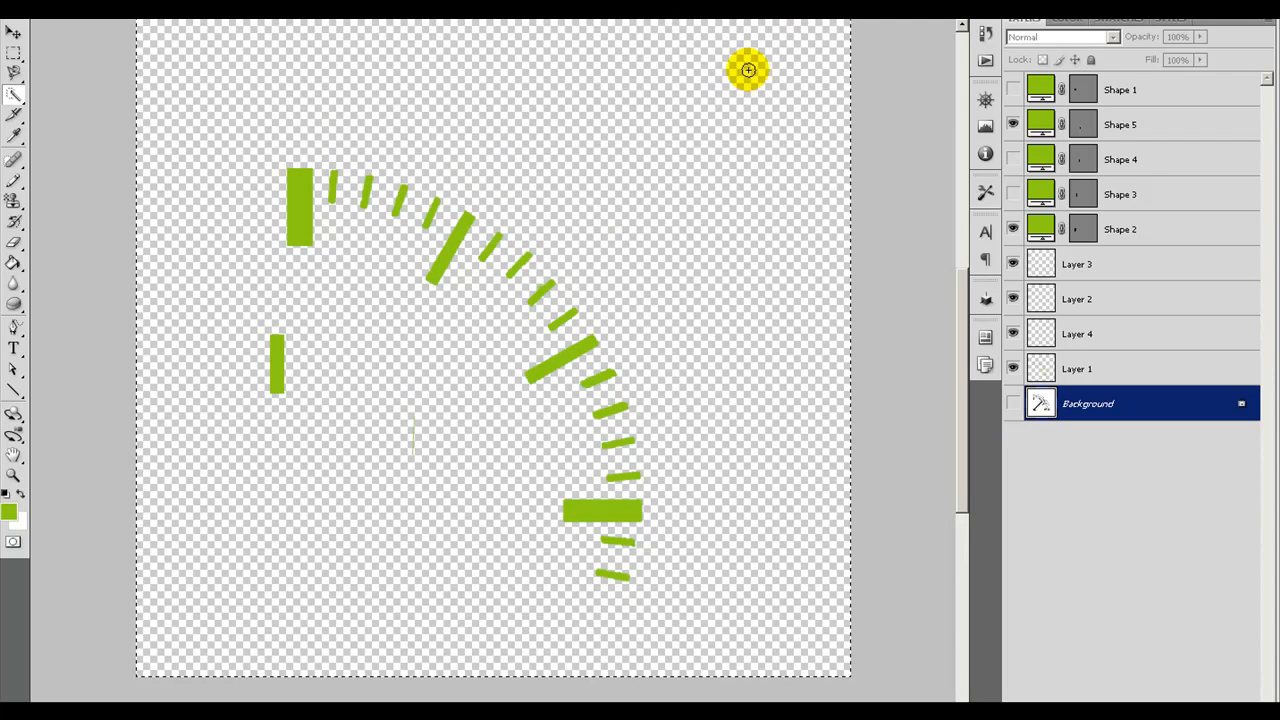
Step: Select Layers 1 to 4 together with Shape 2 and Shape 5, and link them
left_click(985, 102)
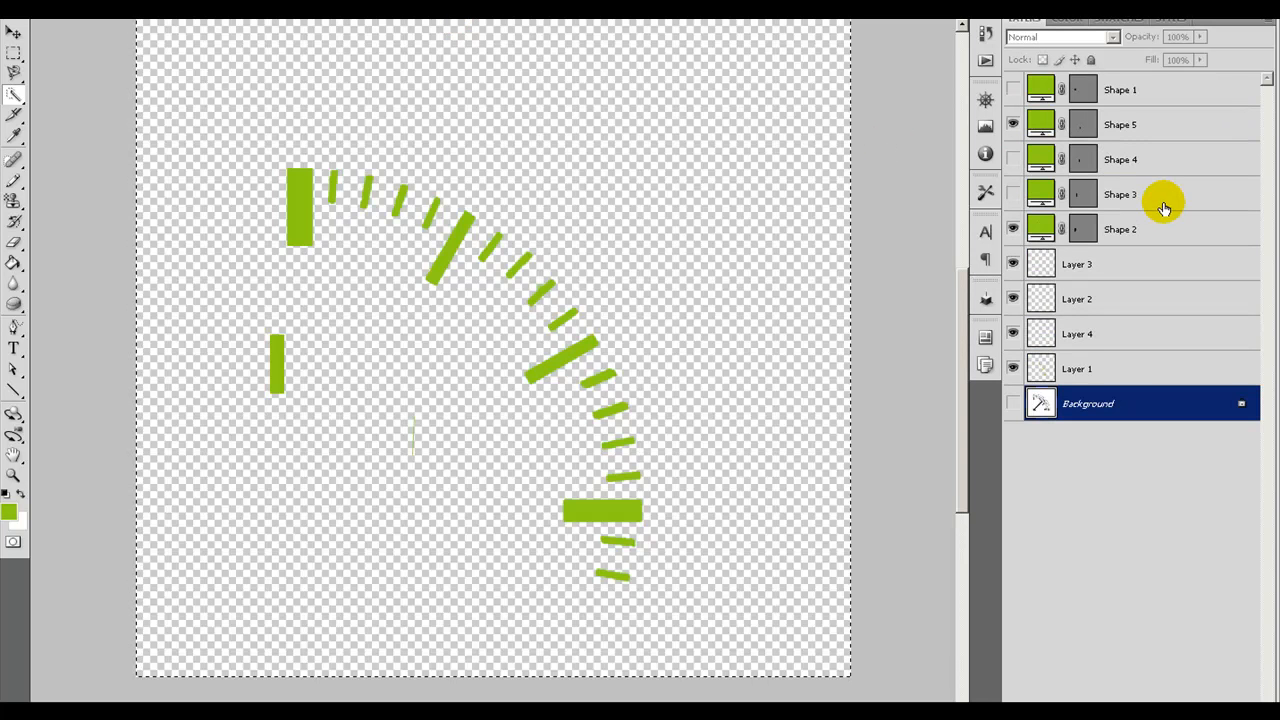
left_click(1160, 222, "ctrl")
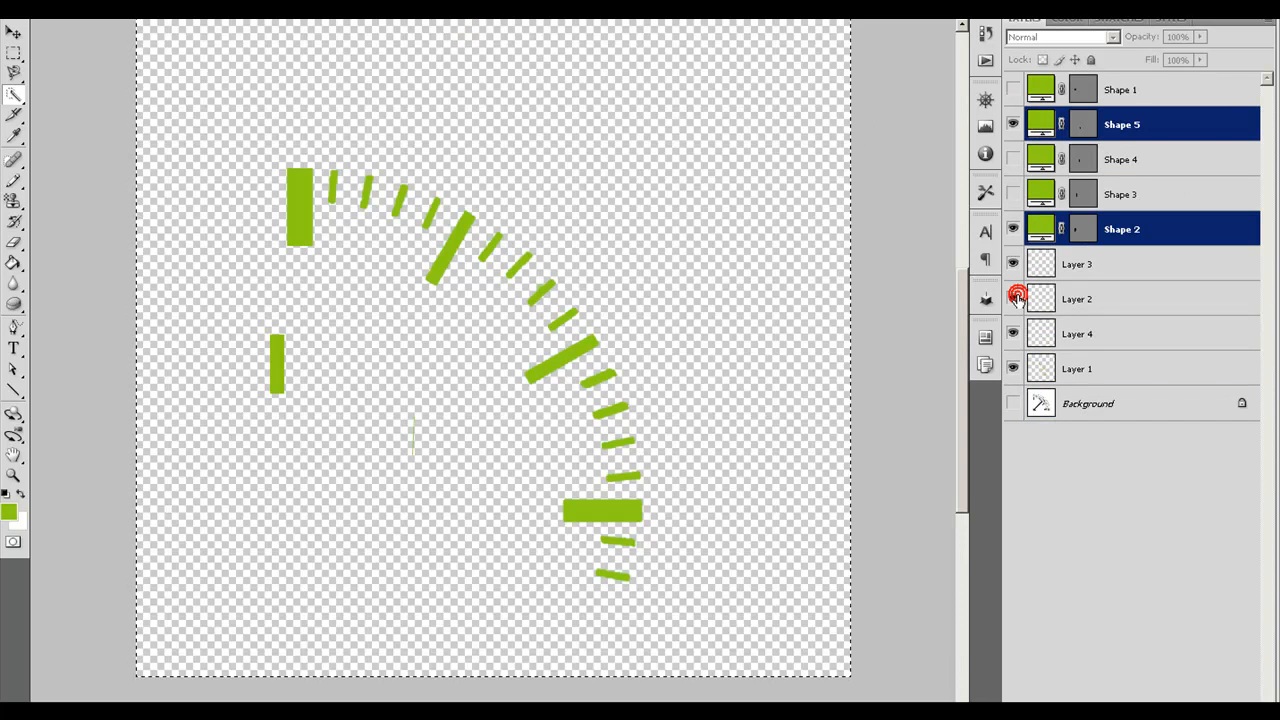
left_click(1100, 366)
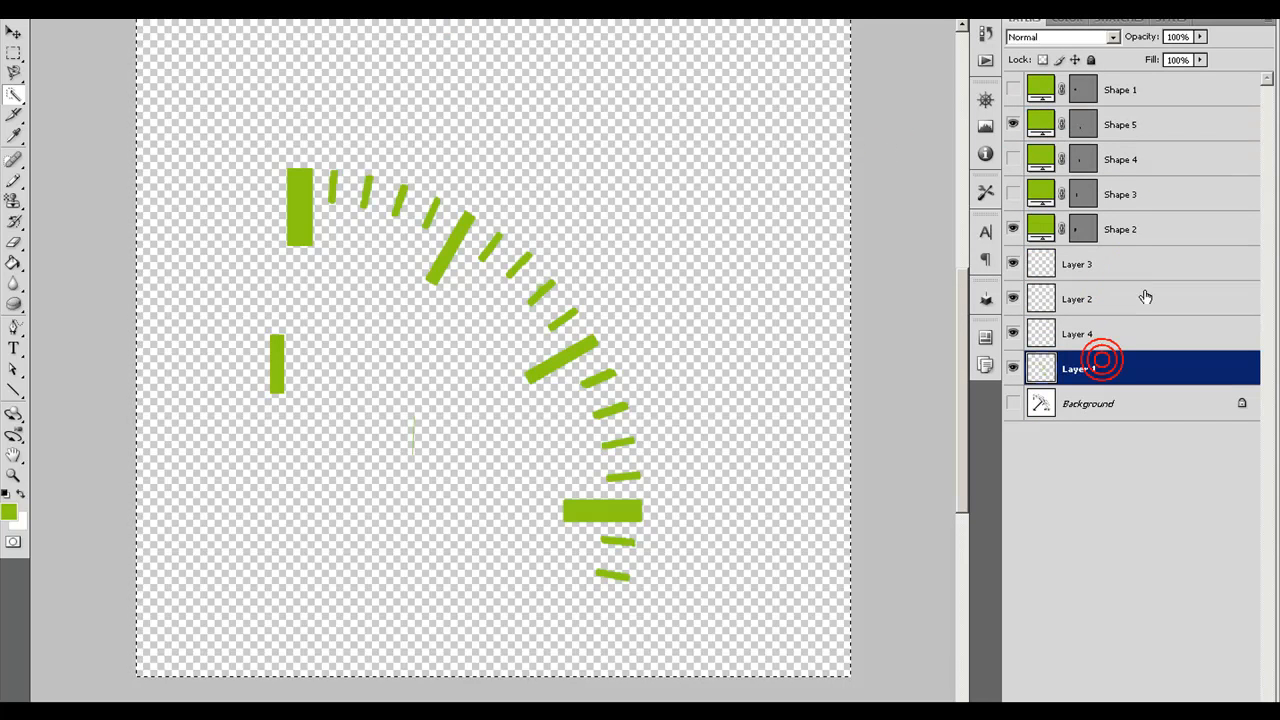
left_click(1160, 228, "shift")
left_click(1138, 125, "ctrl")
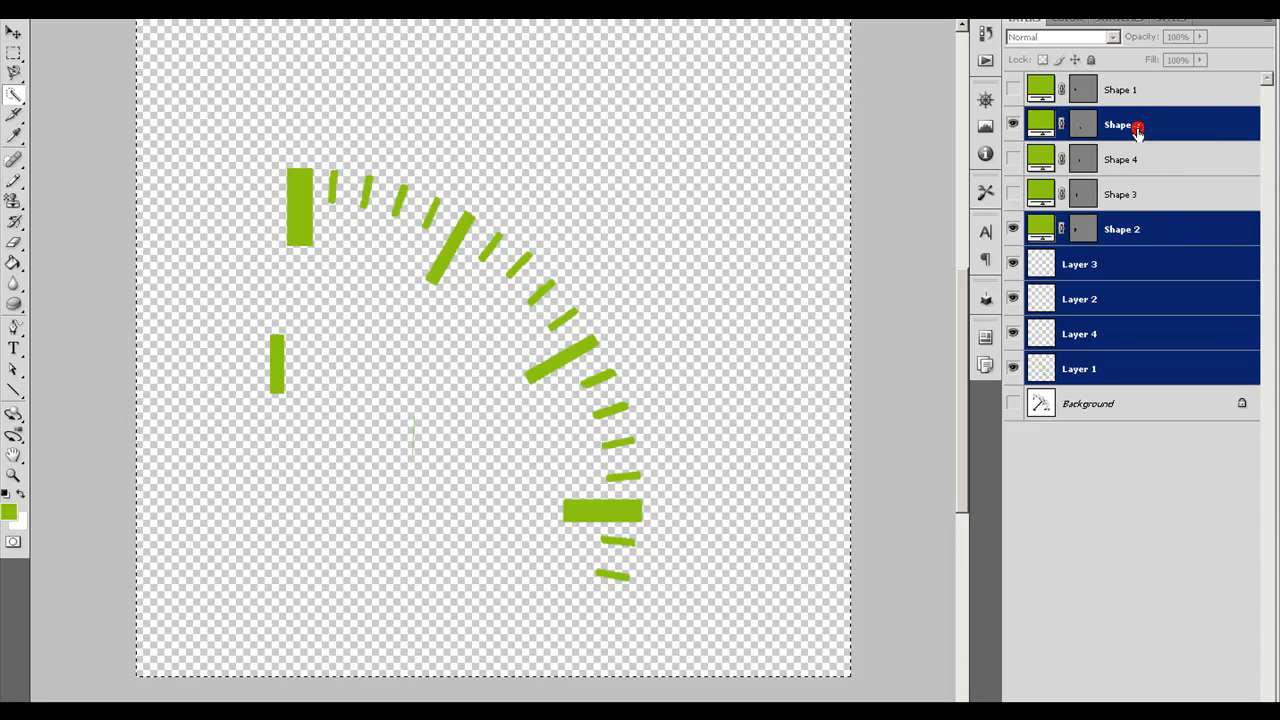
right_click(1146, 250)
Step: Bring the linked tick marks into the blue cover document and position them as an arc around the end of "17 Mins"
left_click_drag(415, 287, 623, 257)
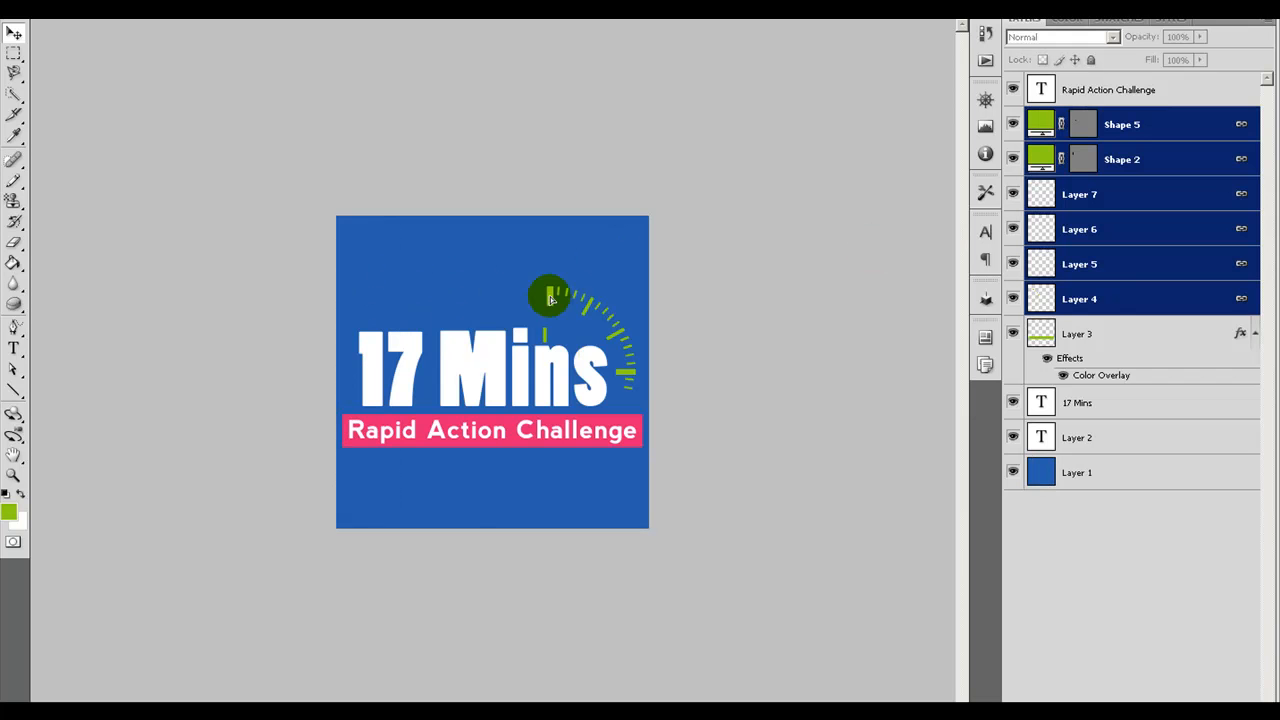
mouse_move(543, 294)
left_mouse_down()
mouse_move(612, 311)
mouse_move(649, 300)
mouse_move(700, 330)
left_mouse_up()
left_click_drag(600, 314, 557, 307)
left_click(557, 307)
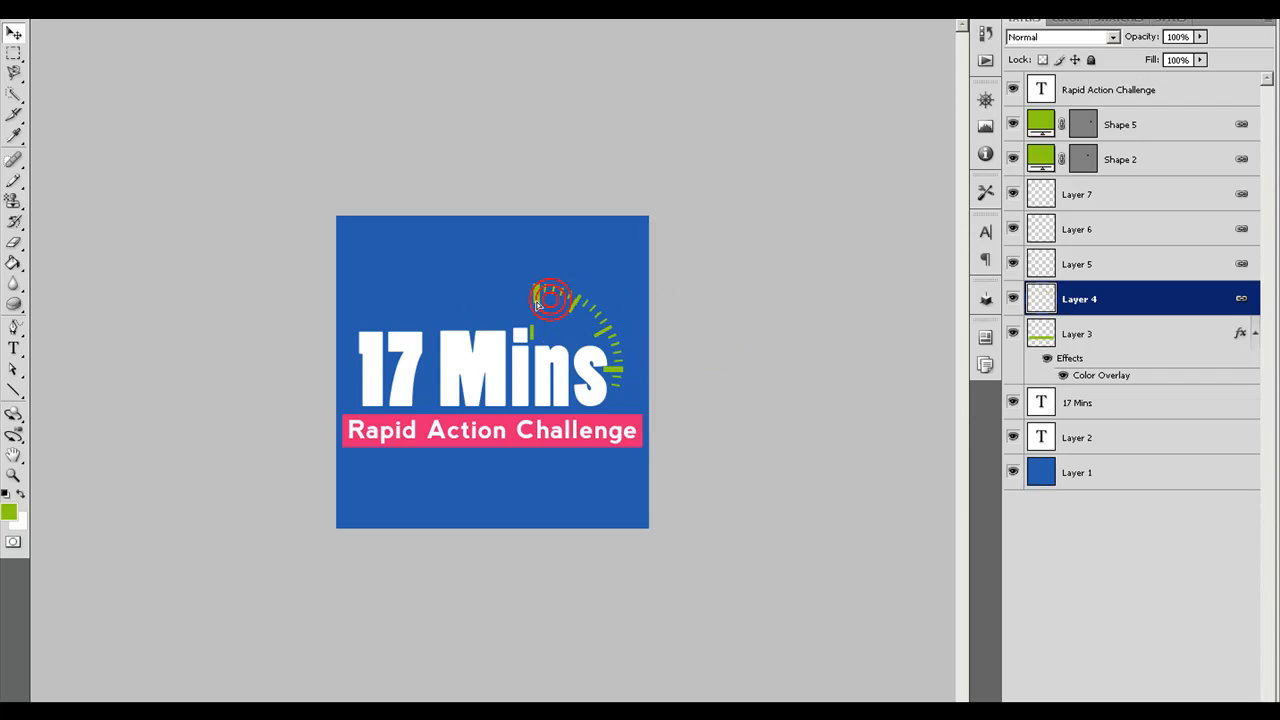
left_click_drag(552, 310, 552, 316)
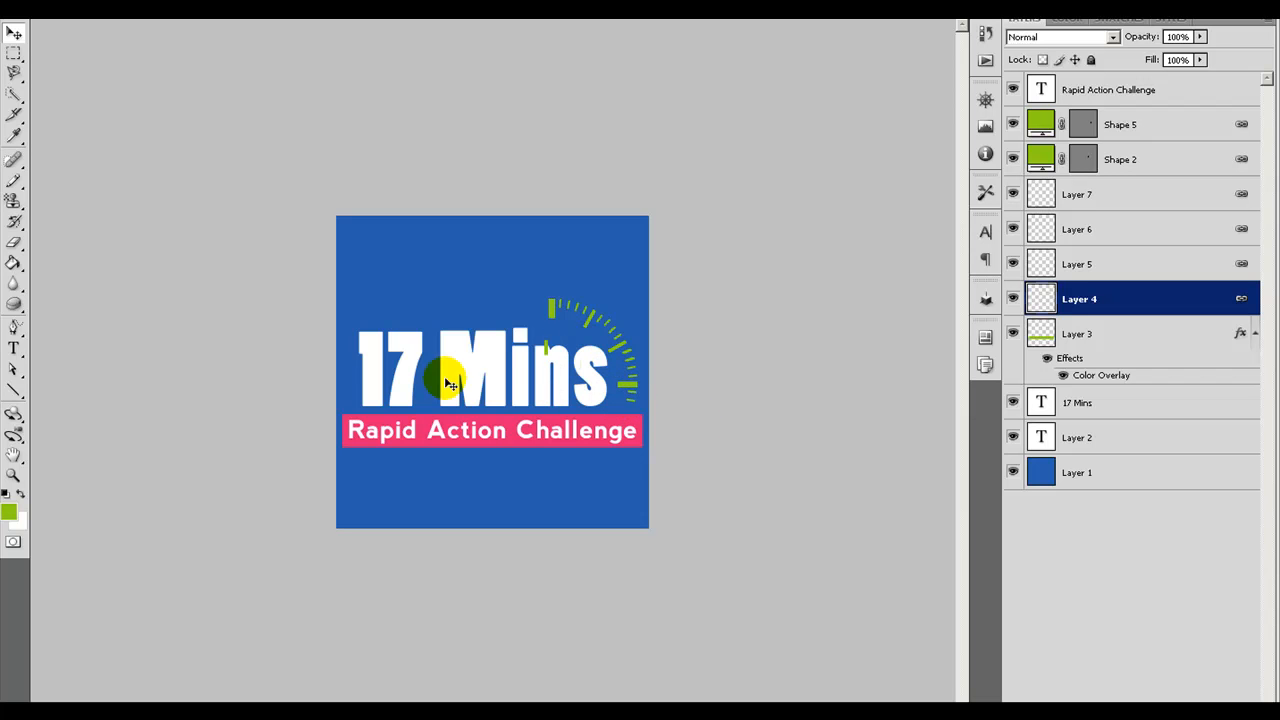
left_click_drag(590, 315, 562, 337)
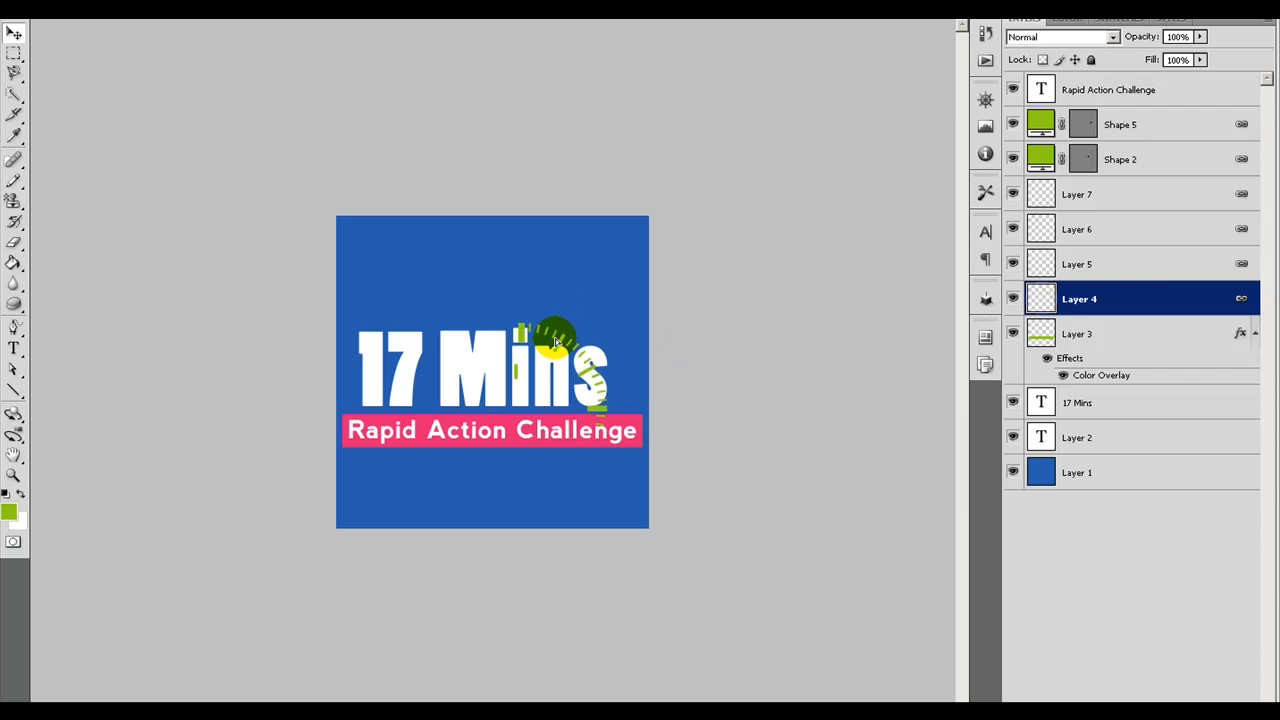
key("ctrl+z")
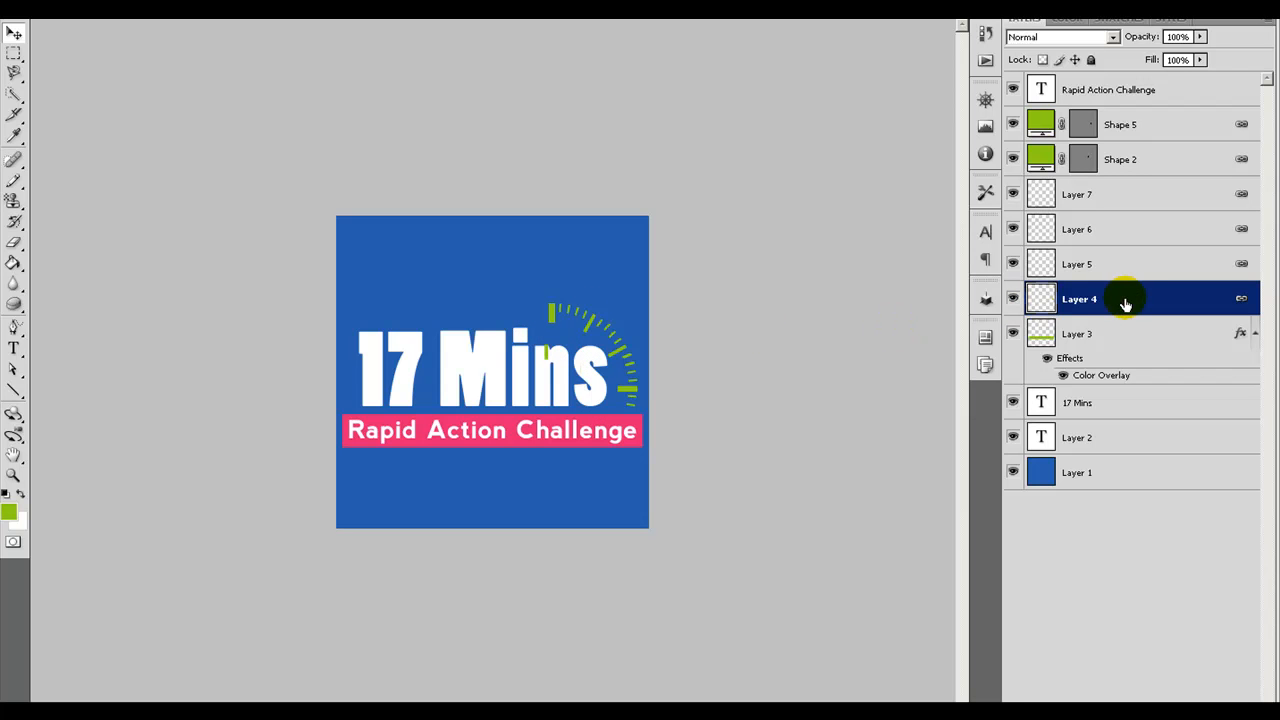
Step: Remove the stray green bar beneath the tick arc by unlinking the layers, hiding Shape 5 and deleting Shape 2
left_click(1009, 130, "shift")
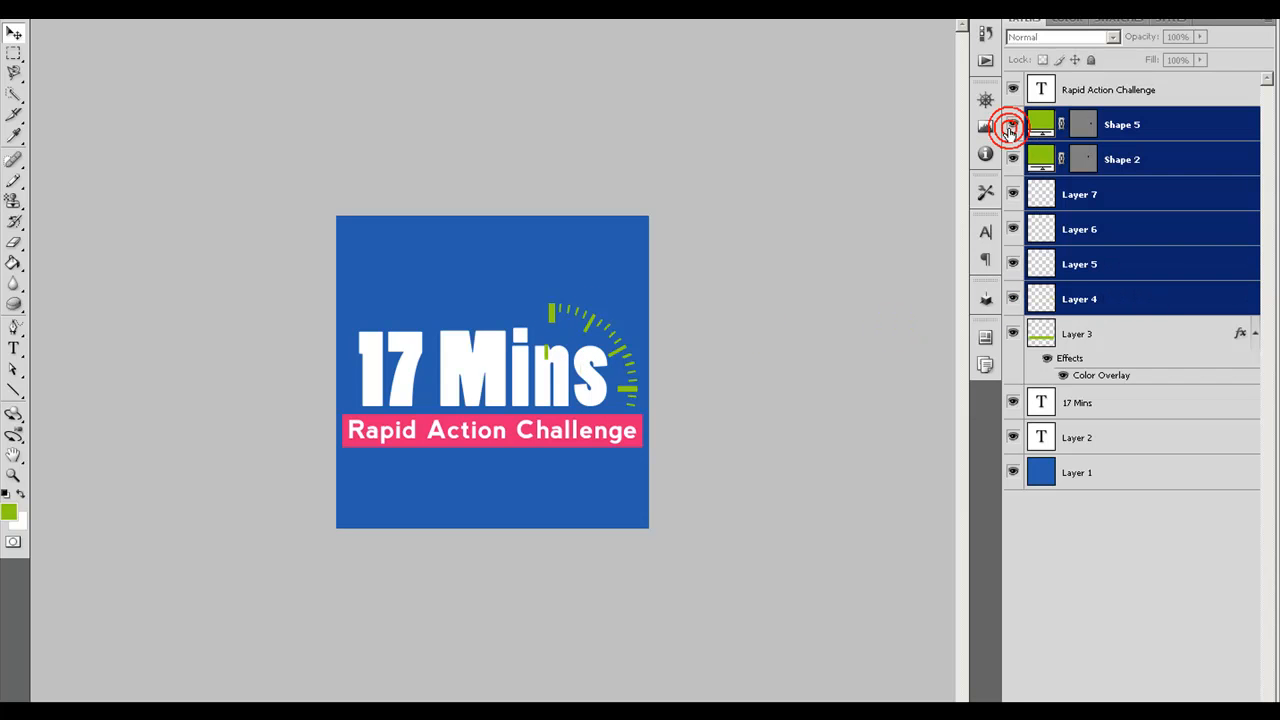
left_click(1012, 161)
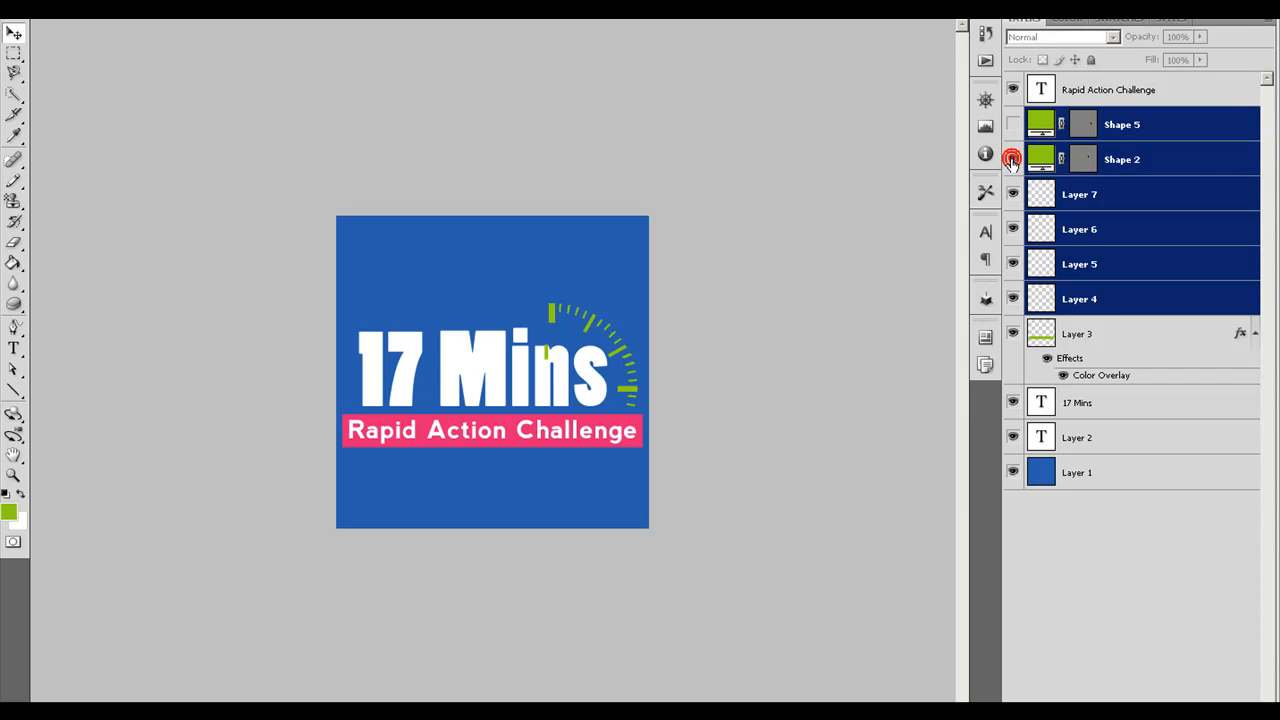
left_click(1150, 162)
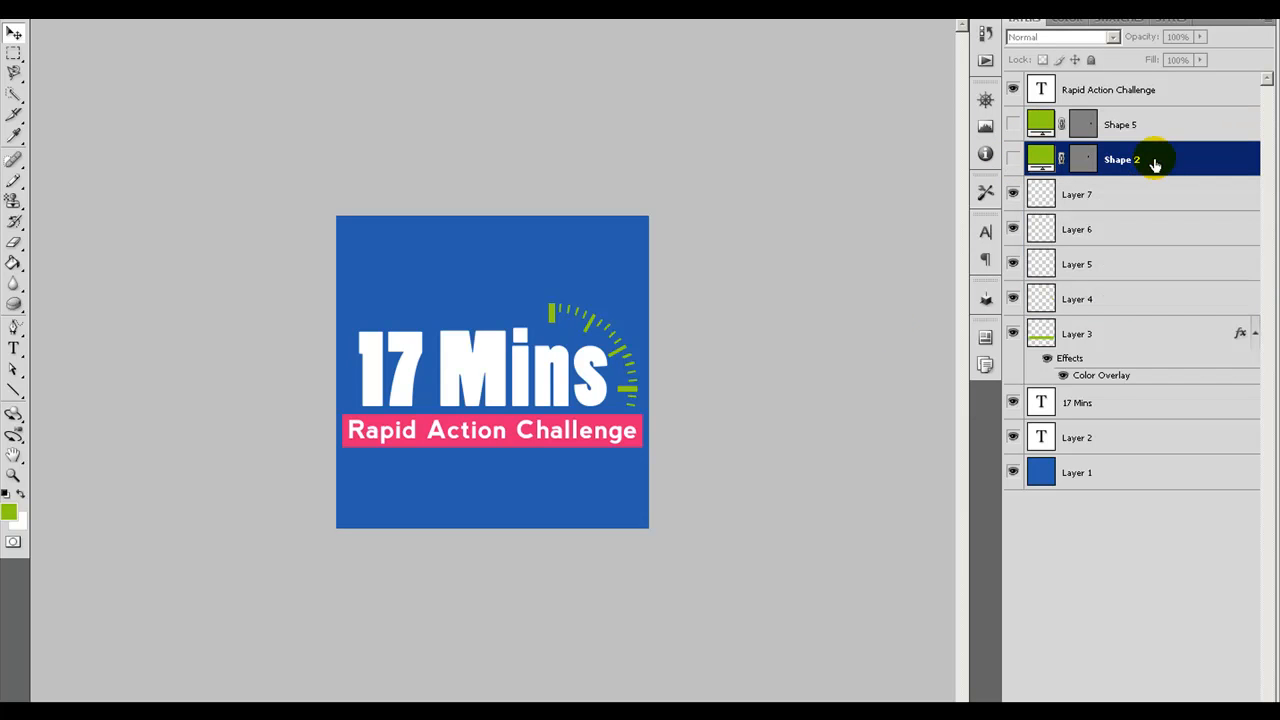
key("Delete")
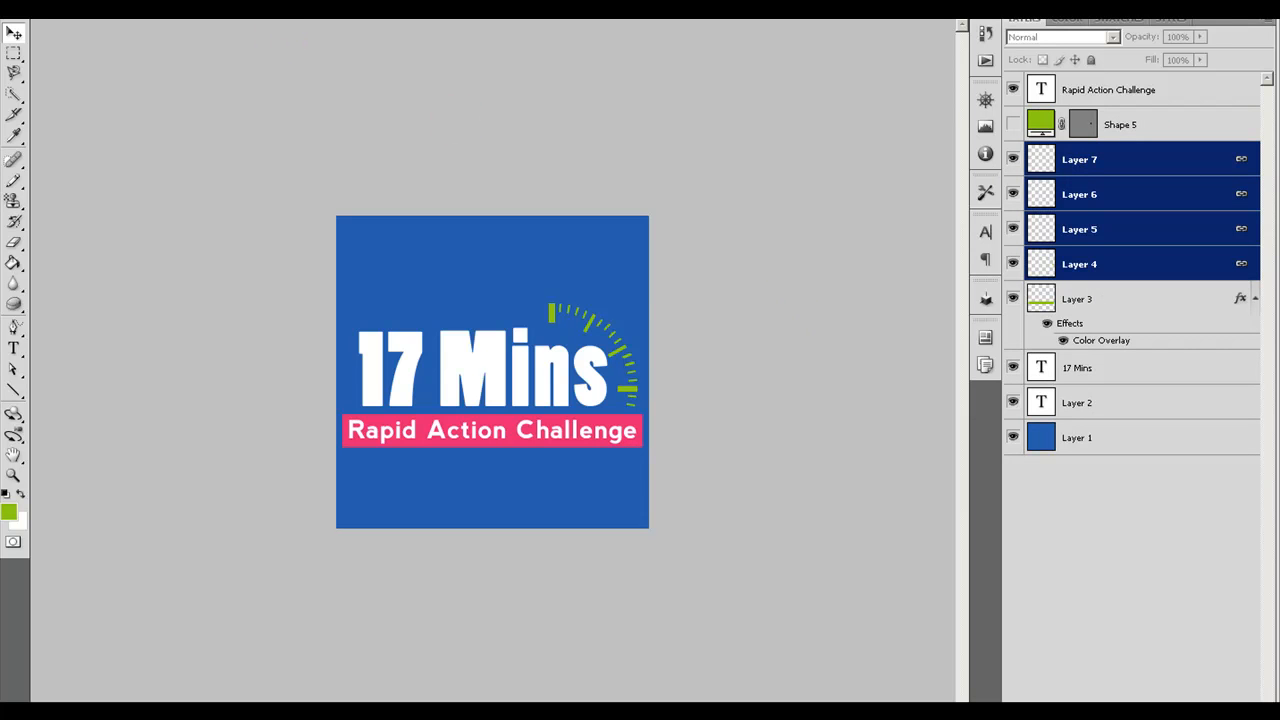
left_click_drag(548, 302, 514, 272)
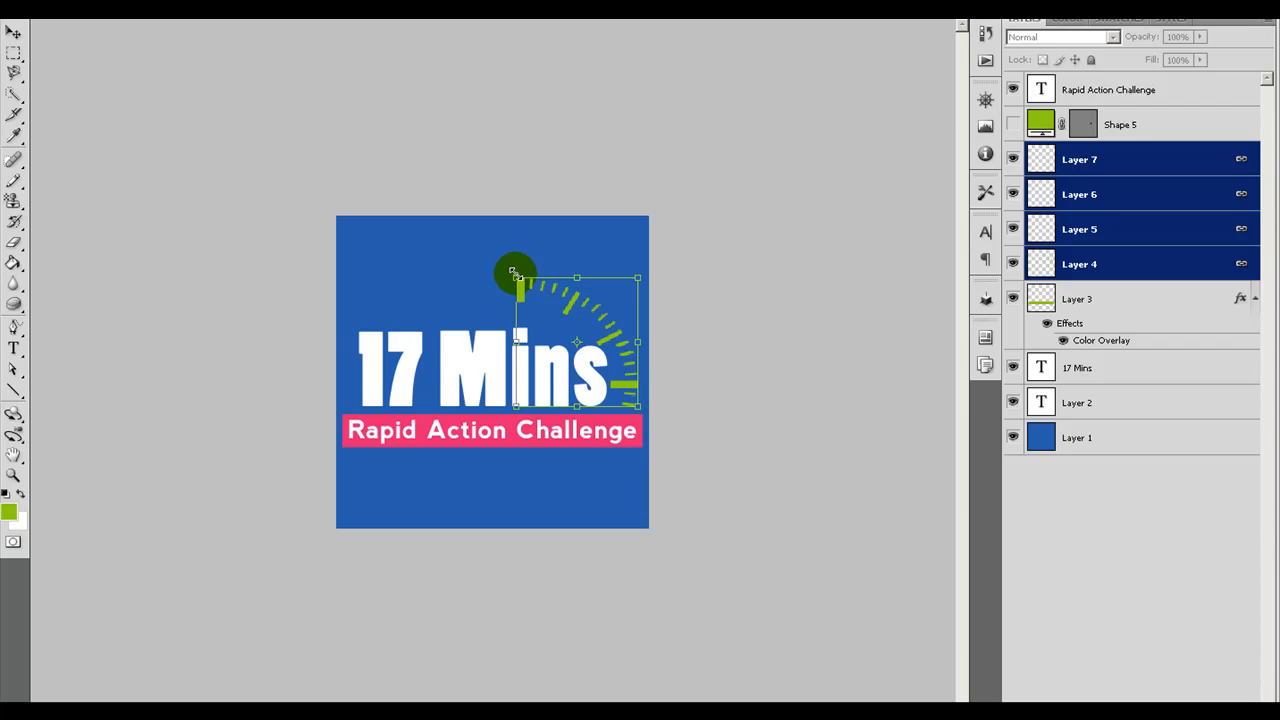
key("Escape")
left_click(825, 303)
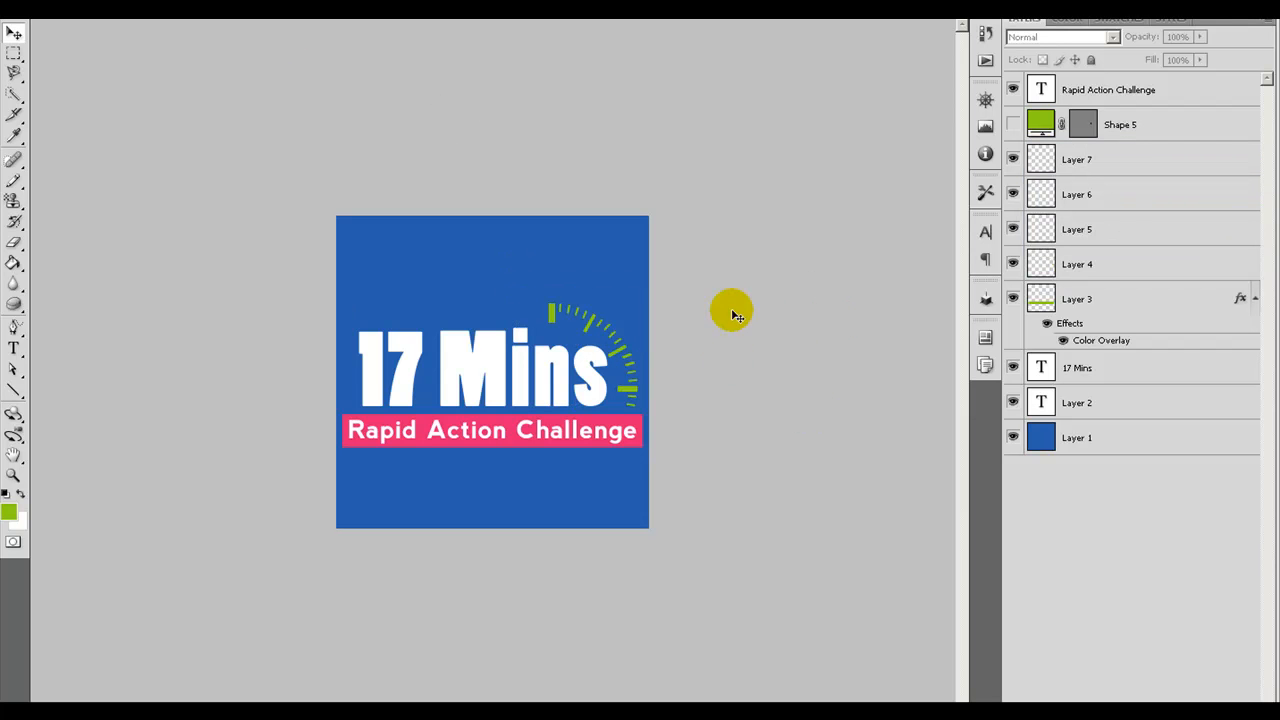
Step: Save the cover with Save As, and reduce its image size to 250 pixels wide with constrained proportions
key("alt+f")
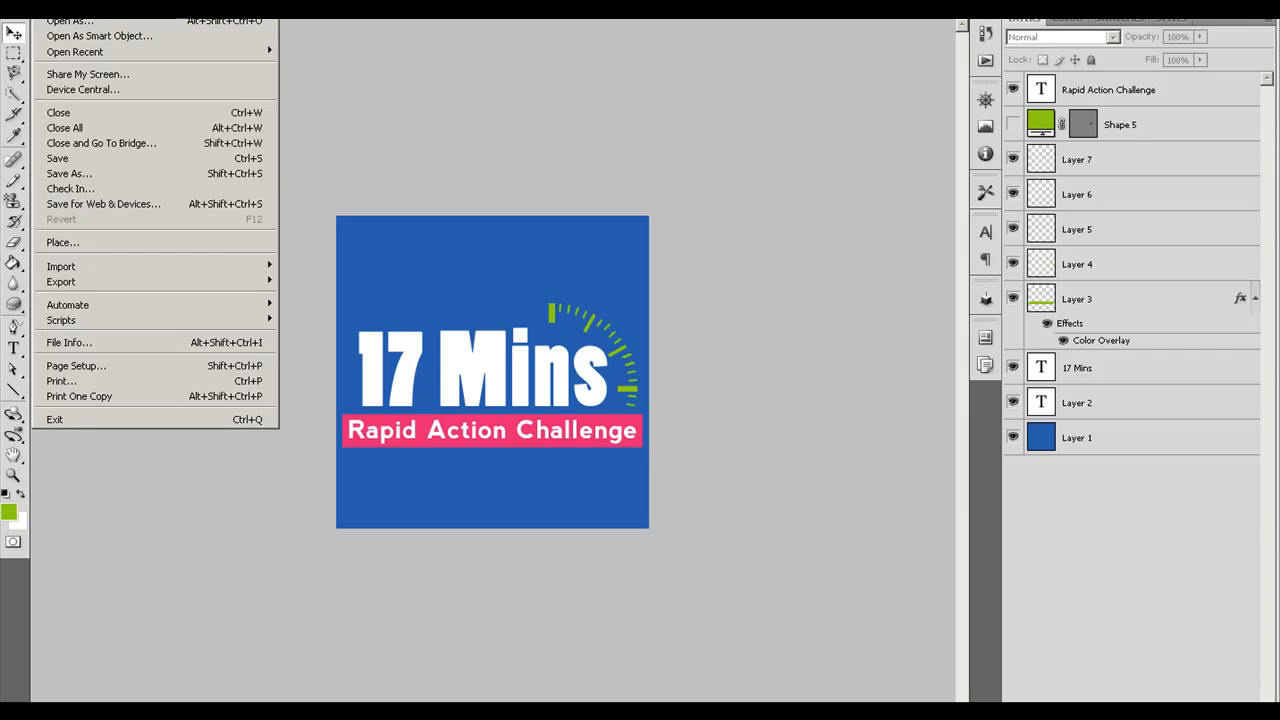
left_click(94, 171)
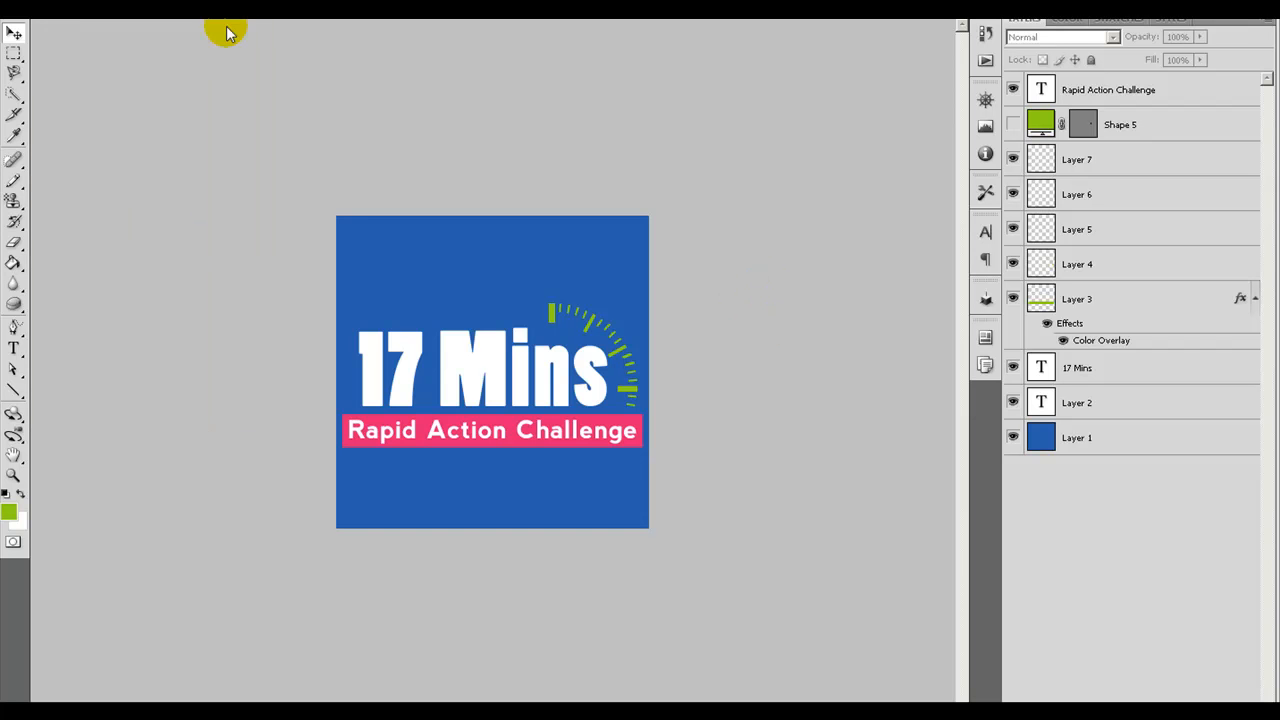
key("alt+i")
left_click(130, 74)
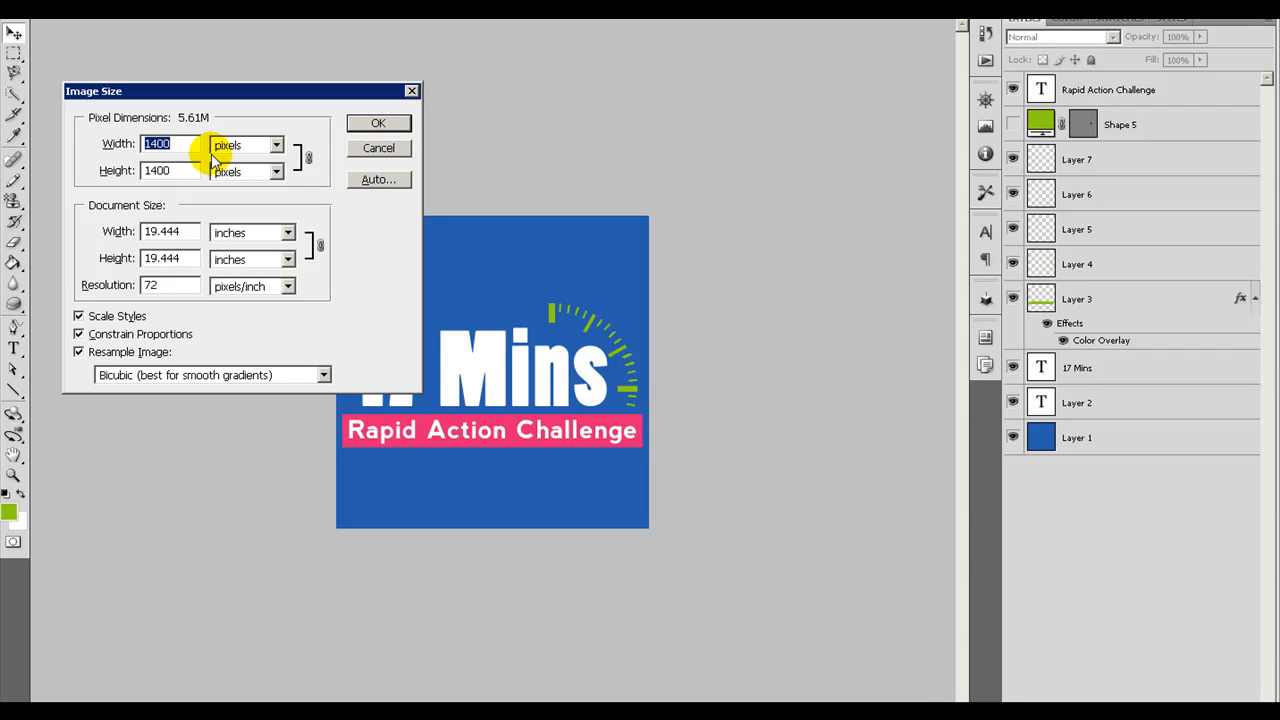
type("250")
key("Return")
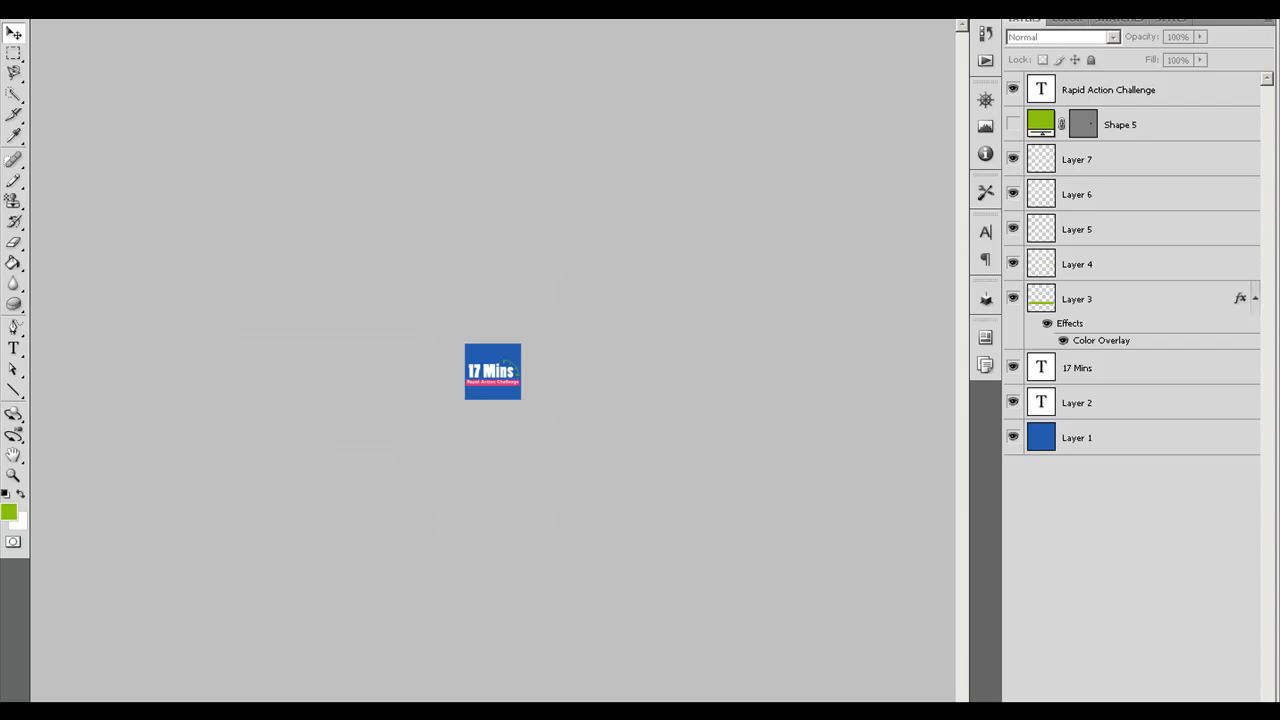
key("ctrl+1")
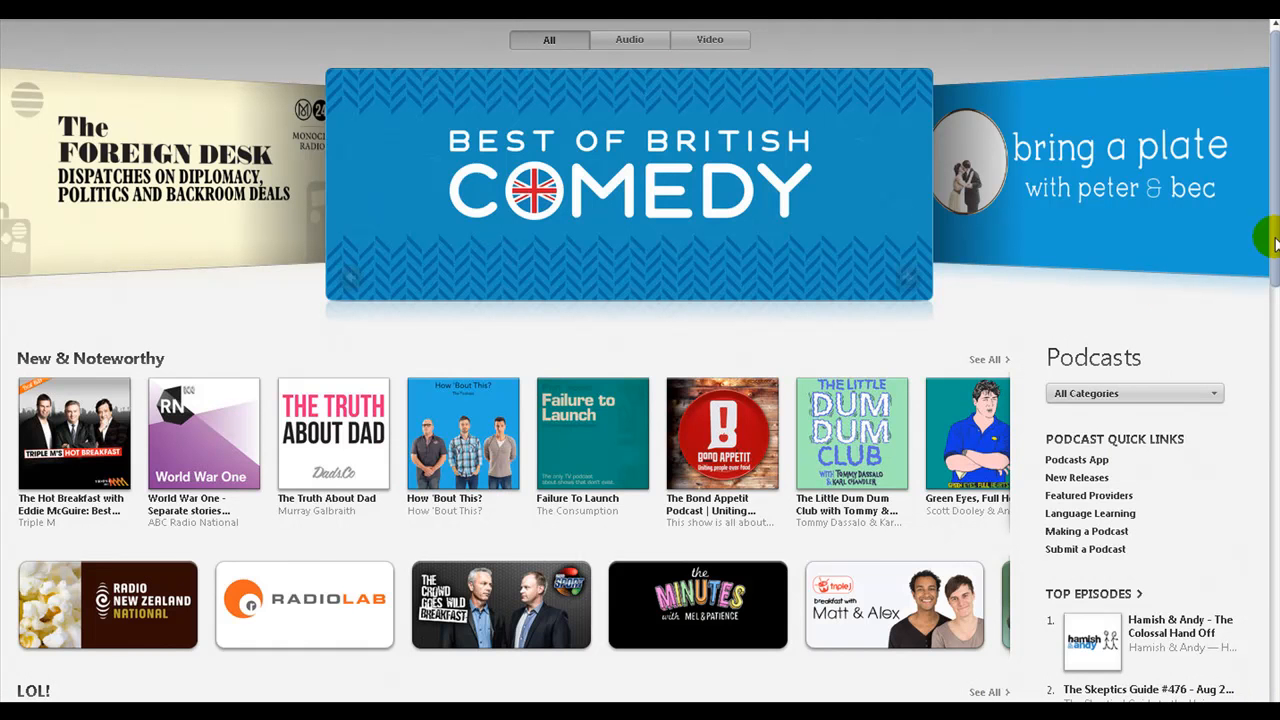
Step: Capture a screenshot of the "LOL!" row of podcast covers on the podcast store page
scroll(1276, 245, "down", 3)
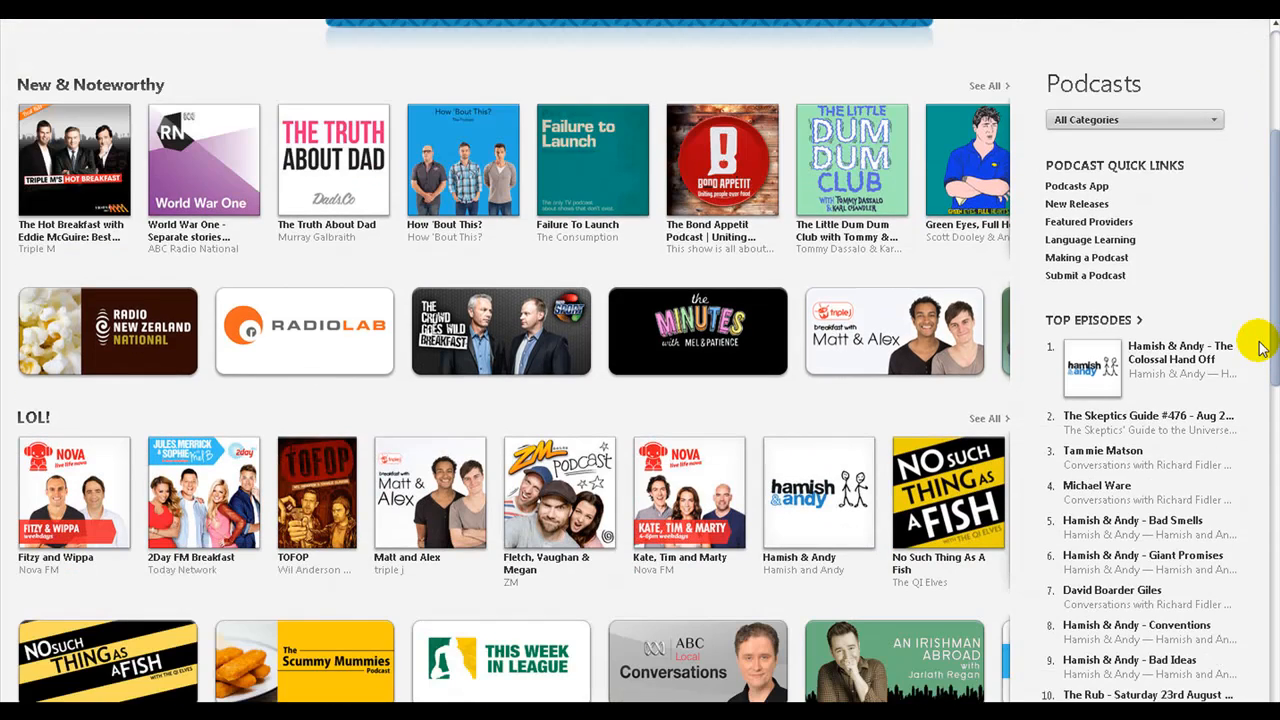
scroll(1262, 347, "down", 3)
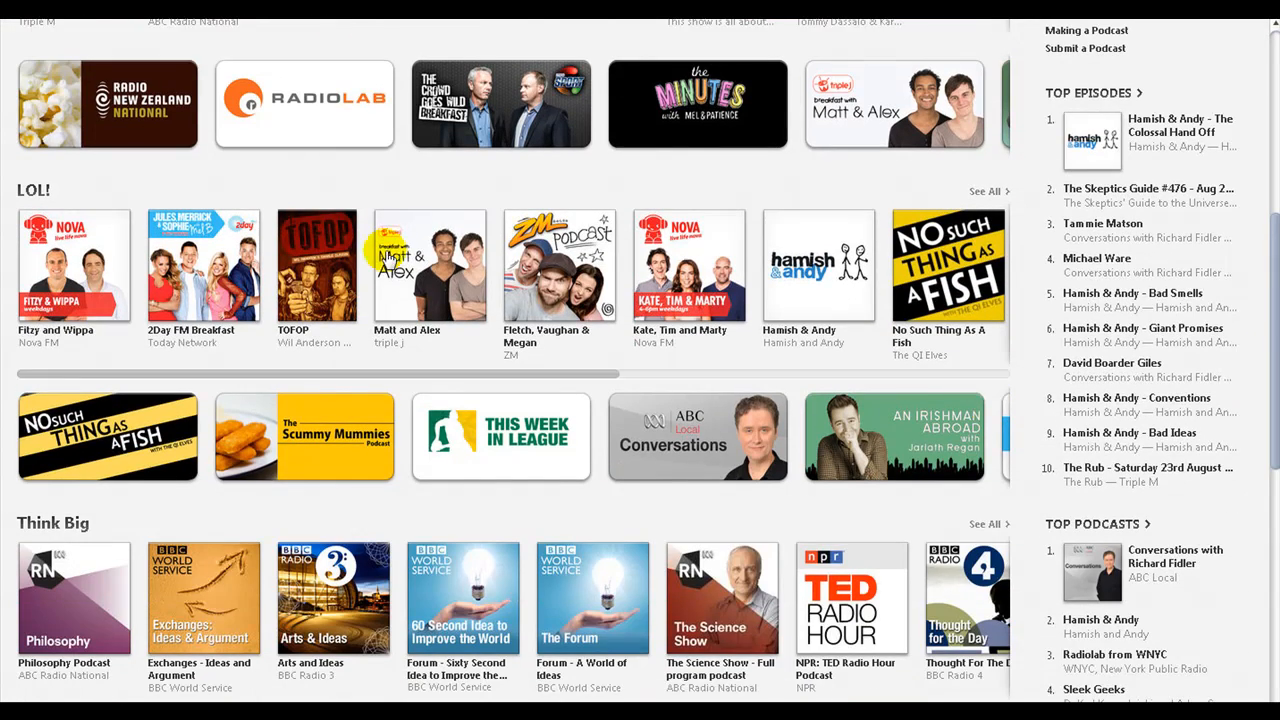
mouse_move(1270, 275)
left_mouse_down()
mouse_move(1266, 331)
mouse_move(1272, 296)
left_mouse_up()
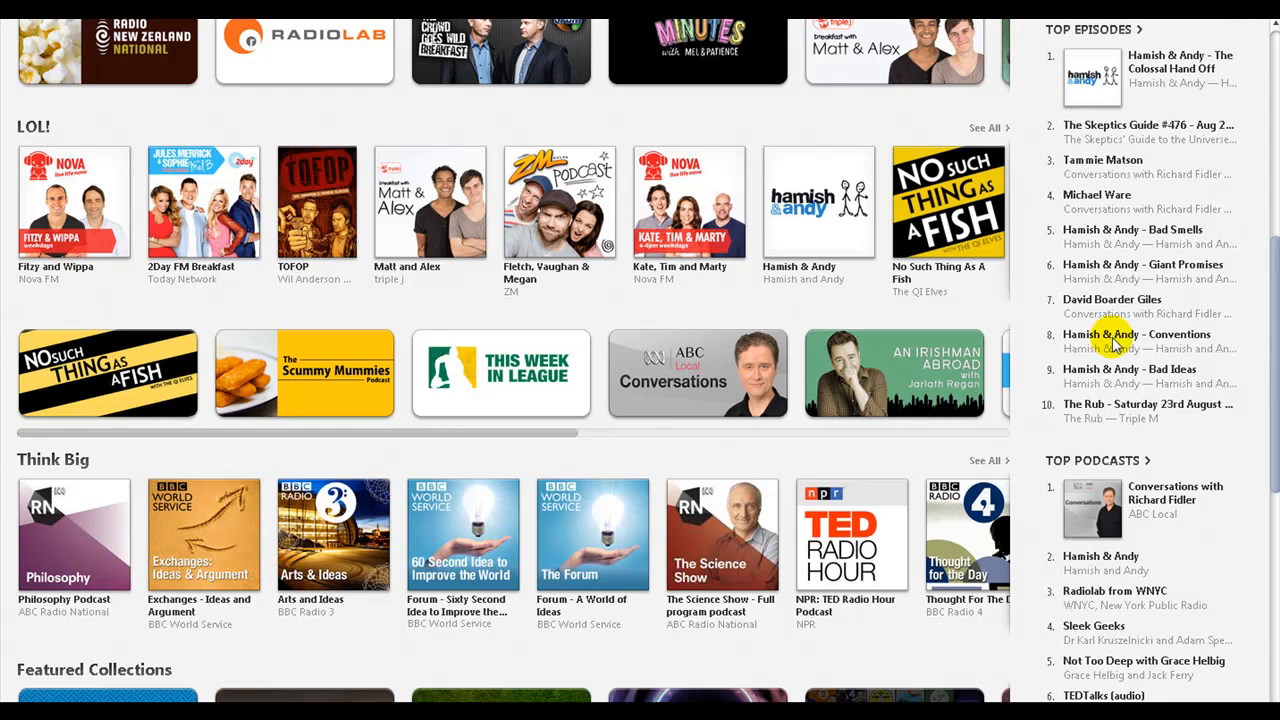
mouse_move(1272, 332)
left_mouse_down()
mouse_move(1275, 386)
mouse_move(1268, 214)
left_mouse_up()
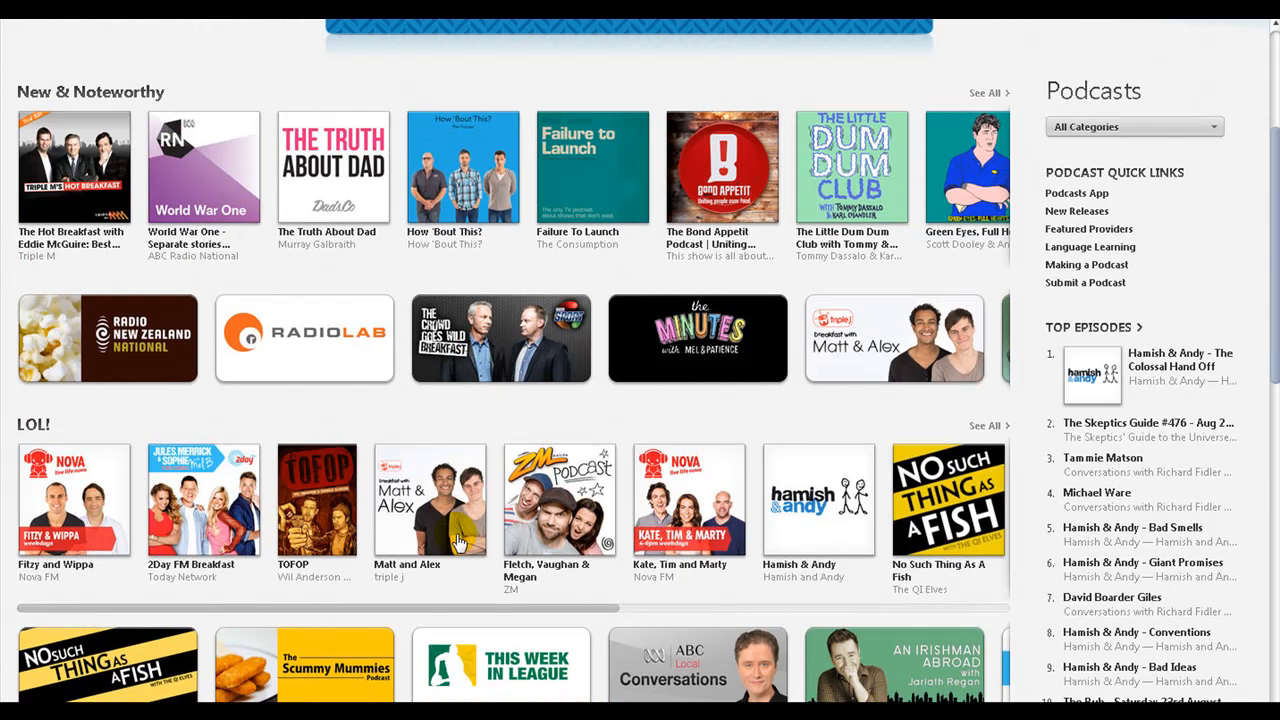
key("Print")
left_click_drag(10, 403, 1014, 591)
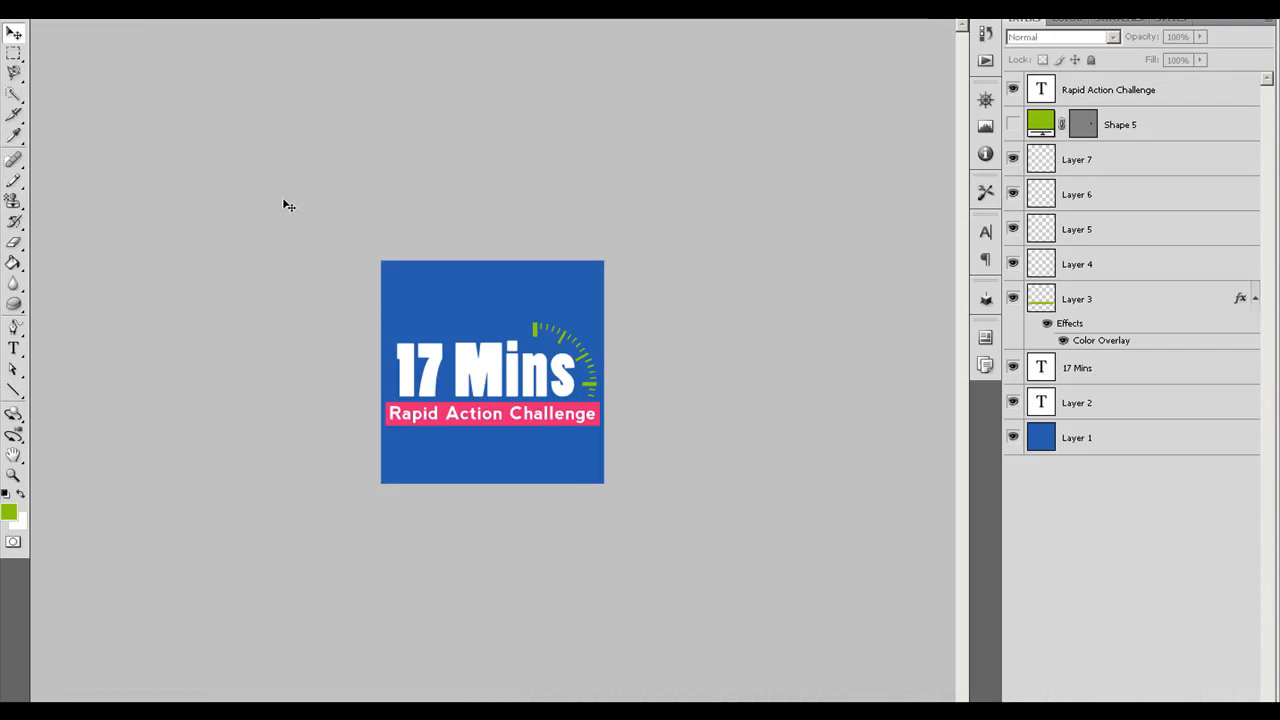
Step: Copy the "No Such Thing As A Fish" cover from the pasted store screenshot into a new 128 by 125 pixel document
key("alt+f")
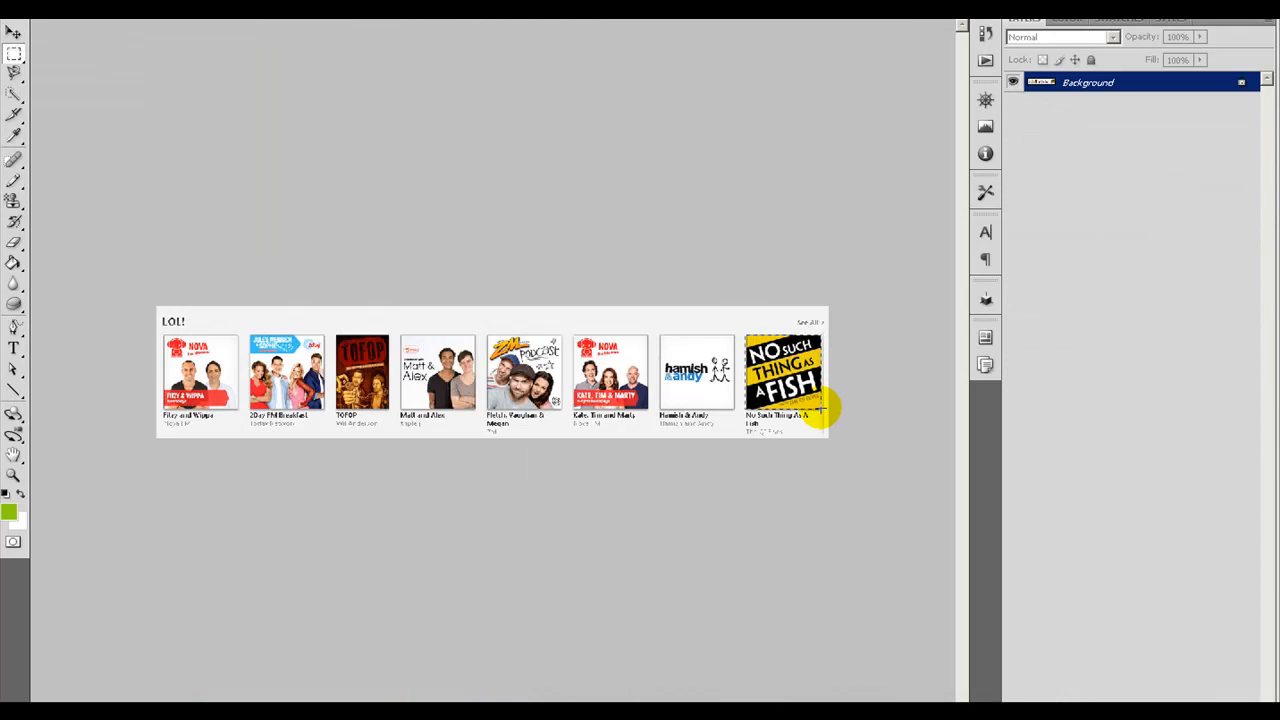
left_click_drag(818, 408, 820, 409)
key("alt+e")
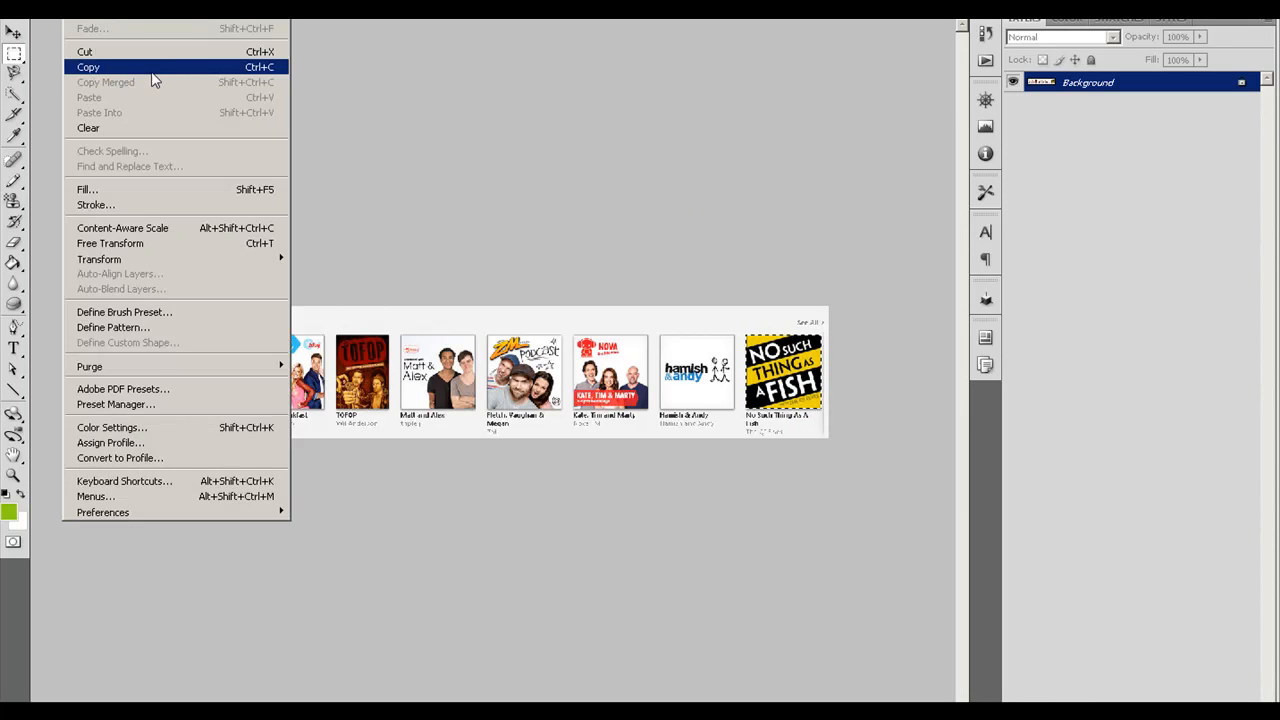
left_click(149, 63)
key("alt+f")
key("n")
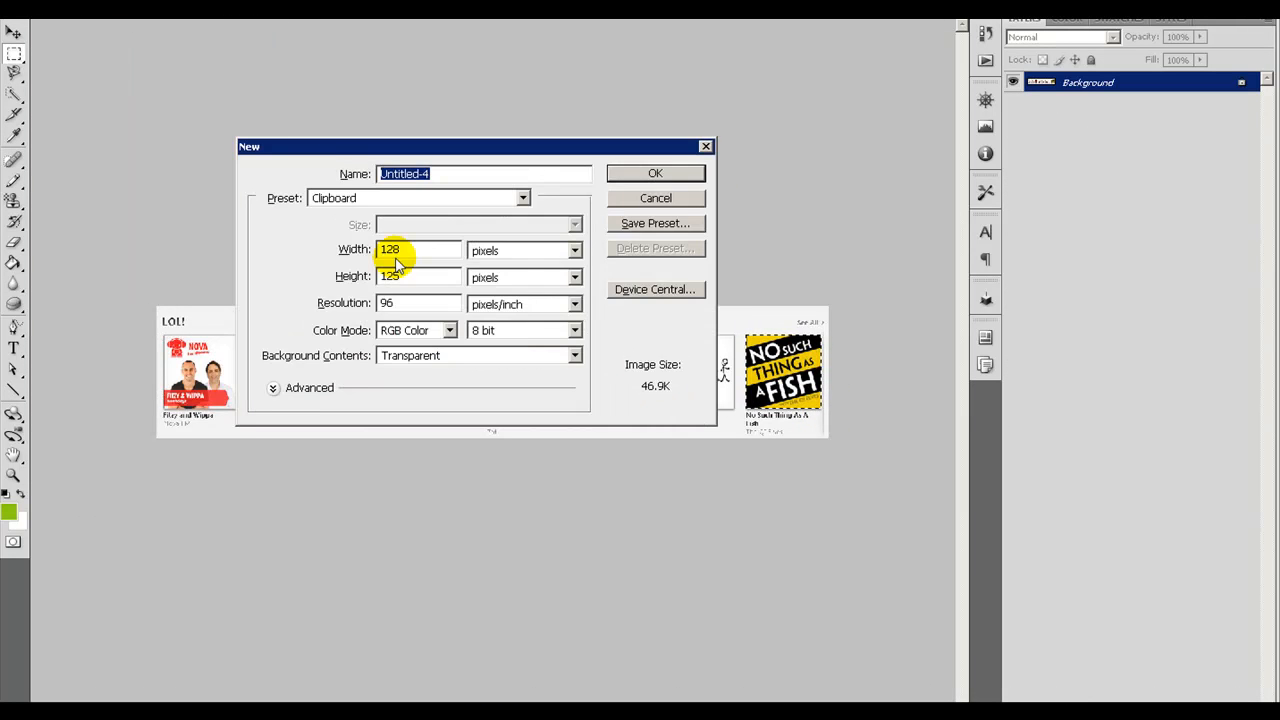
left_click(656, 176)
key("ctrl+v")
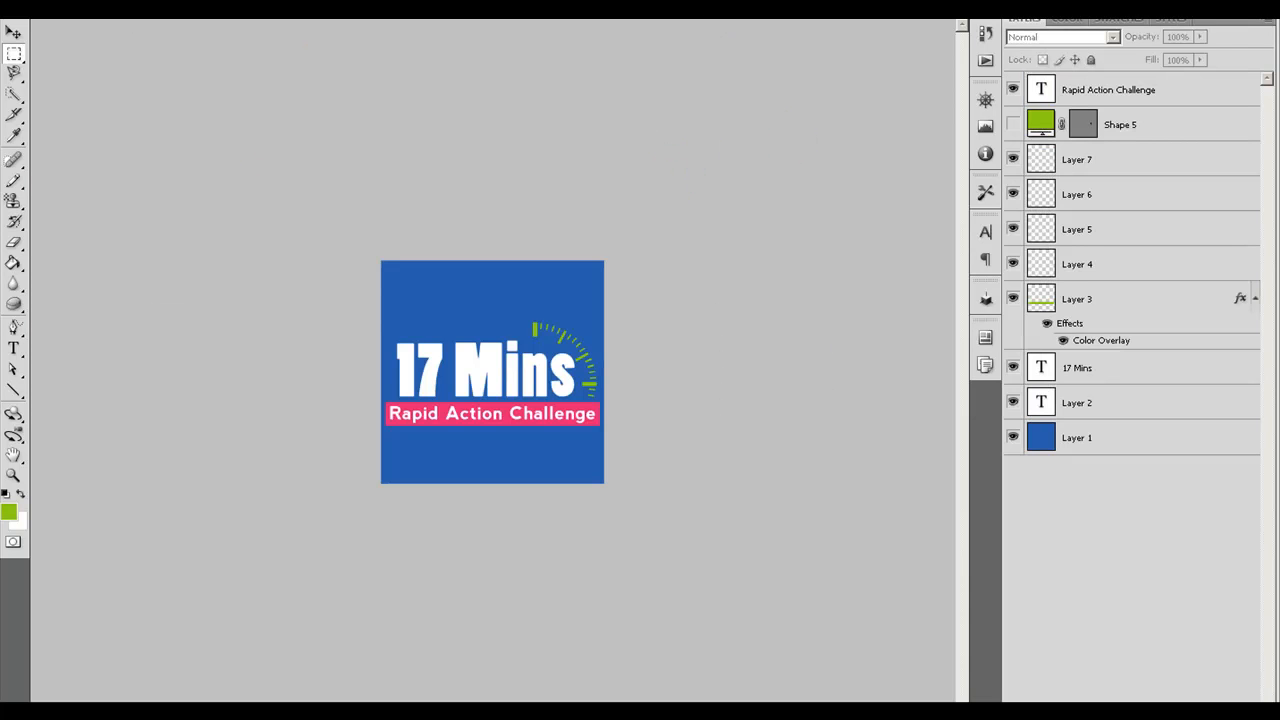
Step: Reduce the image size of the "17 Mins" cover to about half, matching the store's thumbnail size
left_click(108, 4)
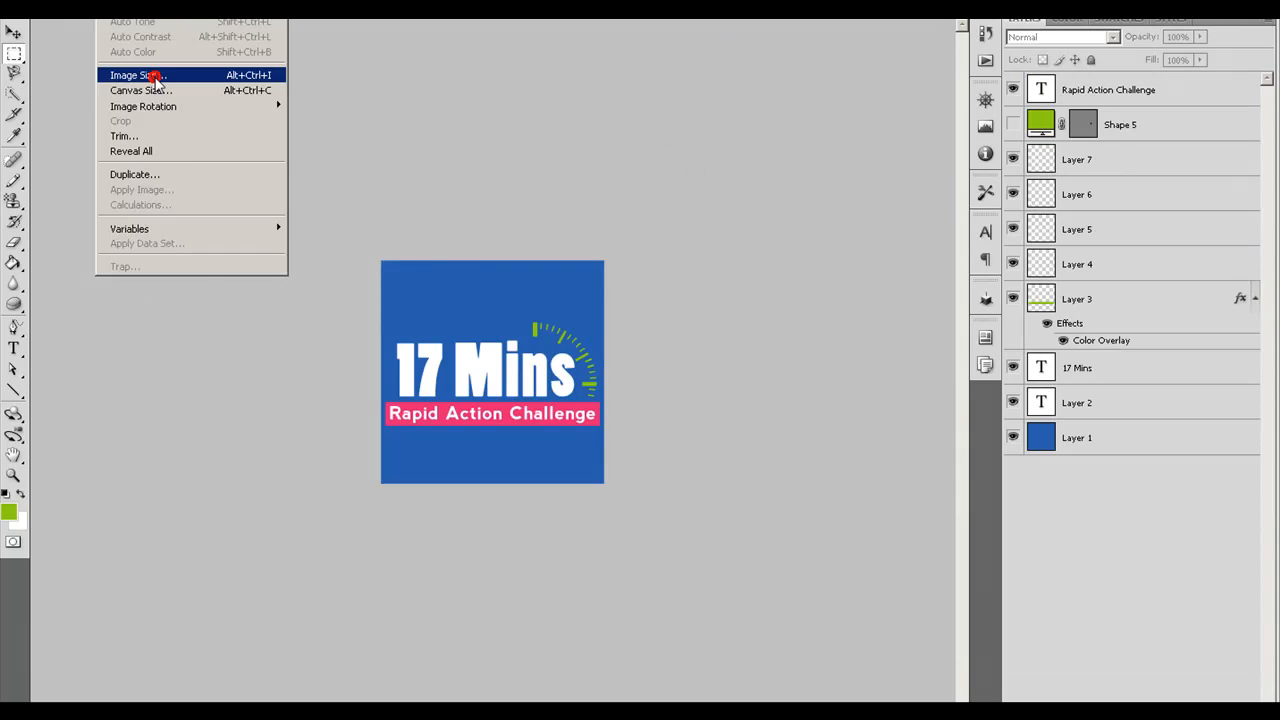
left_click(155, 76)
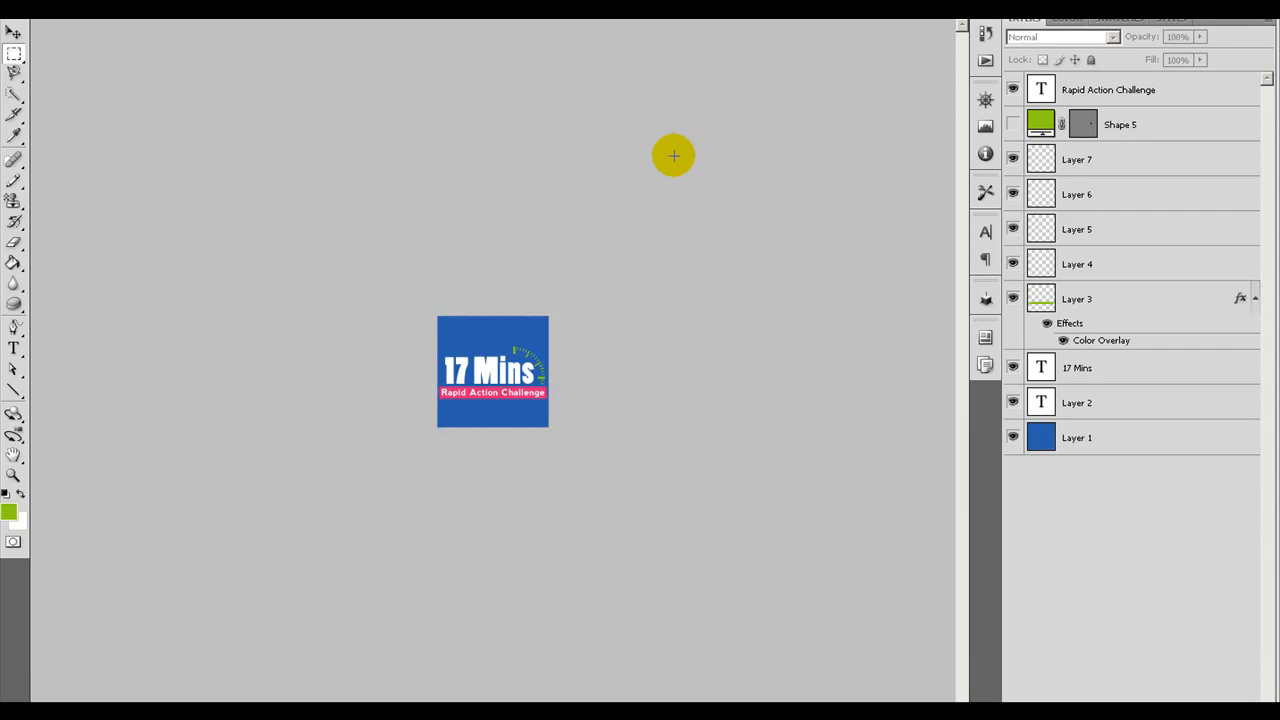
Step: Compare the "17 Mins" cover with the "No Such Thing As A Fish" cover at thumbnail size
left_click(914, 14)
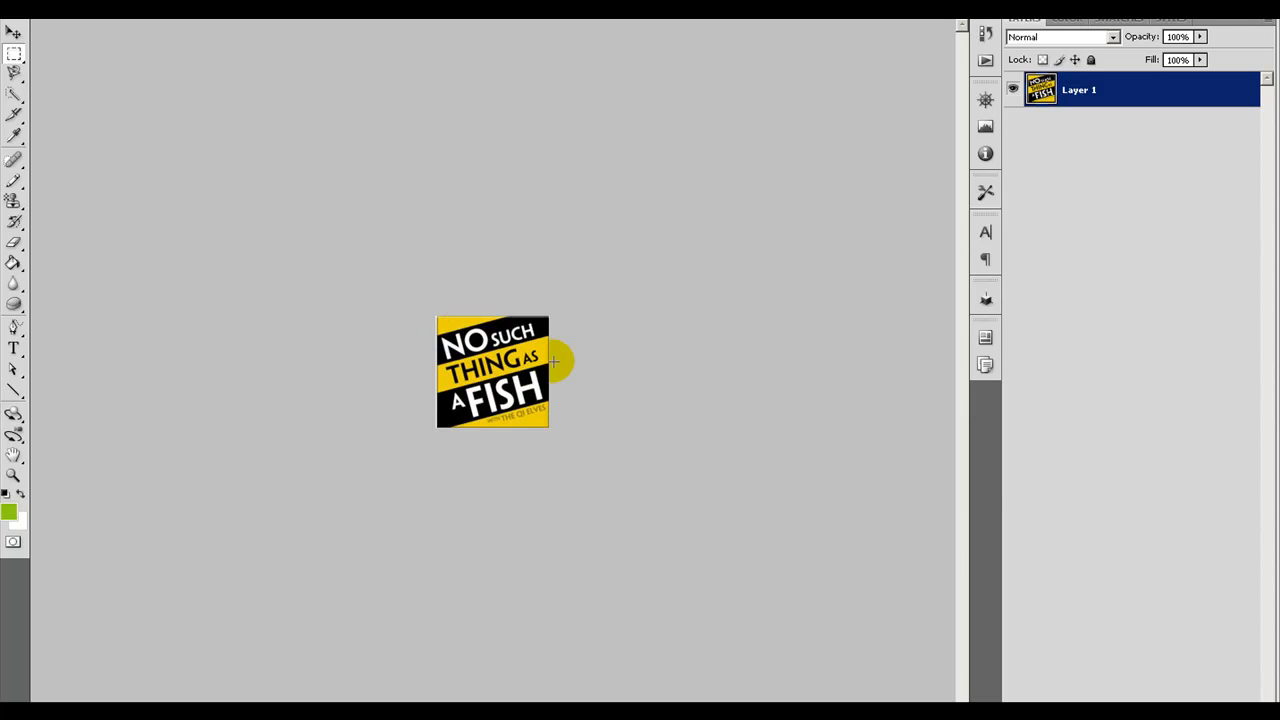
key("ctrl+Tab")
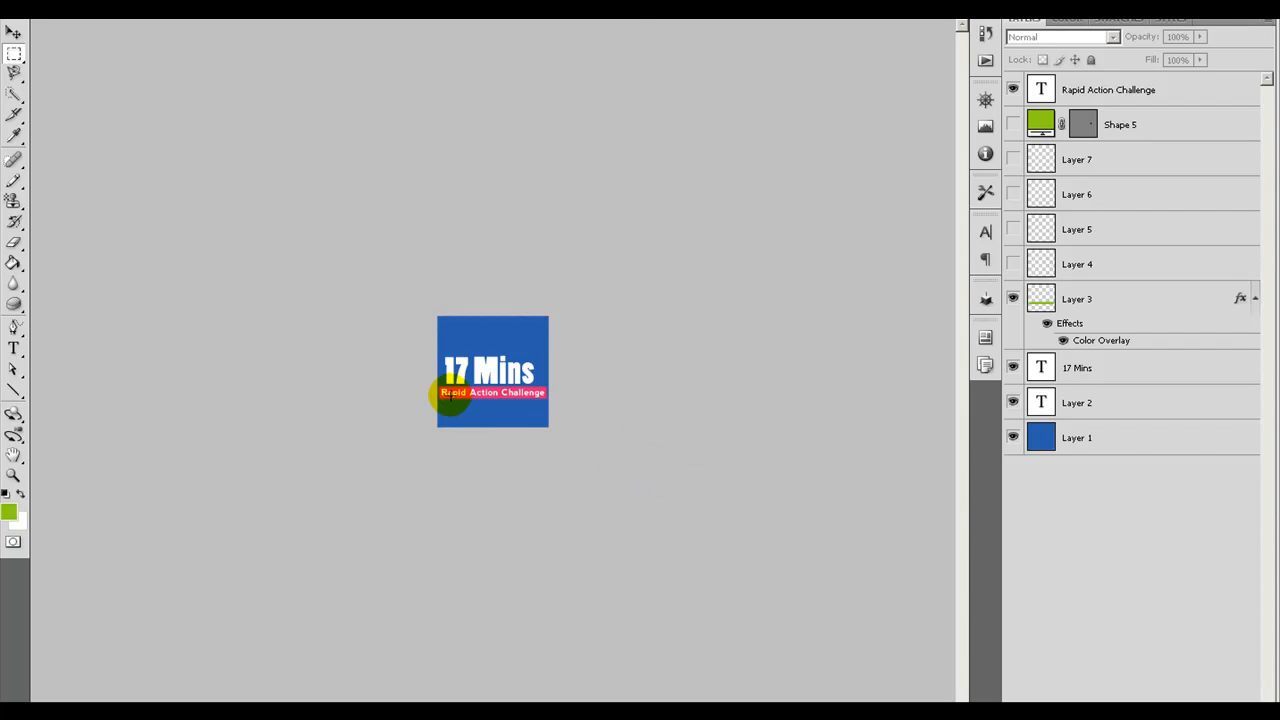
Step: Break the "Rapid Action Challenge" subtitle into three lines and change the middle word to "ACTION"
left_click(378, 492)
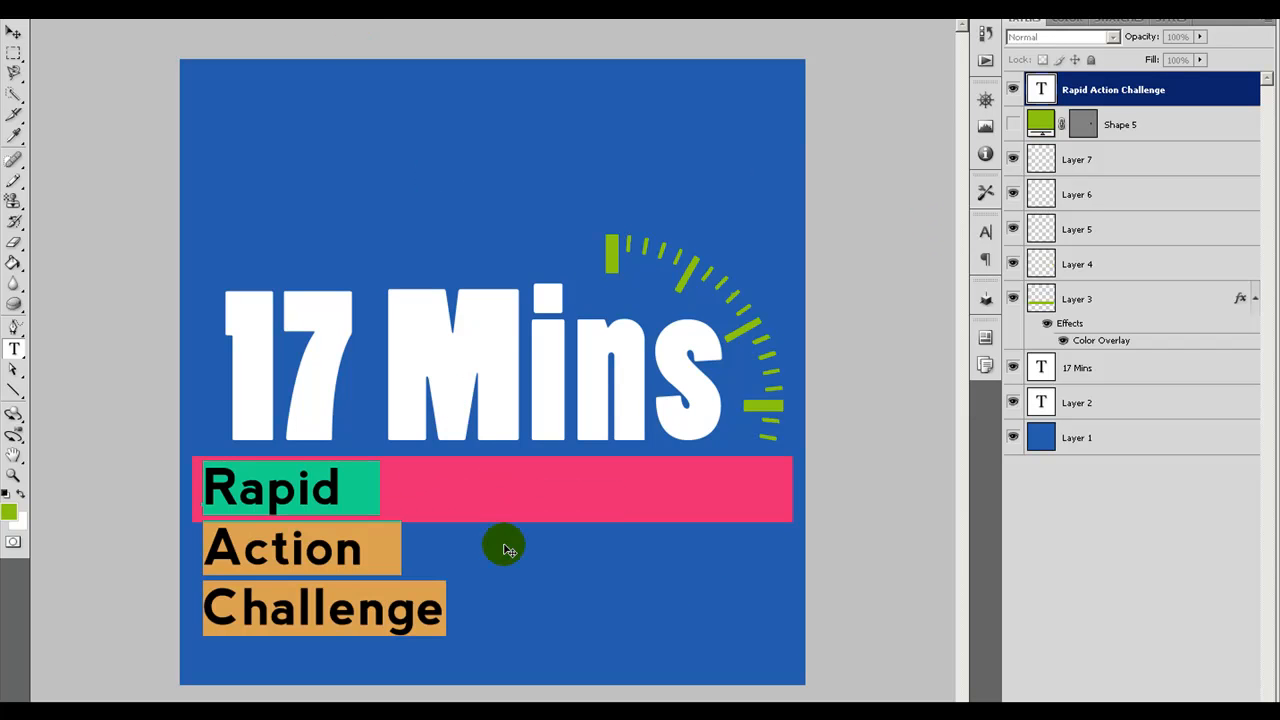
left_click(333, 543)
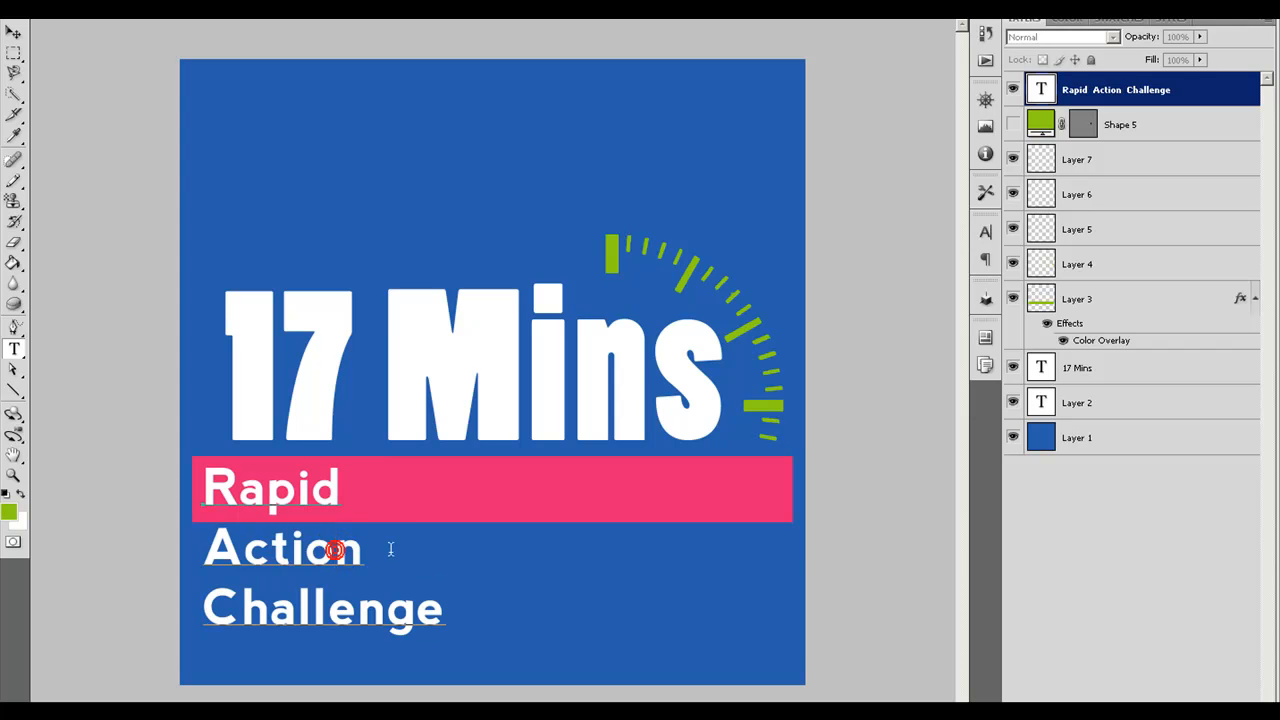
left_click_drag(366, 549, 189, 549)
type("ACTIO")
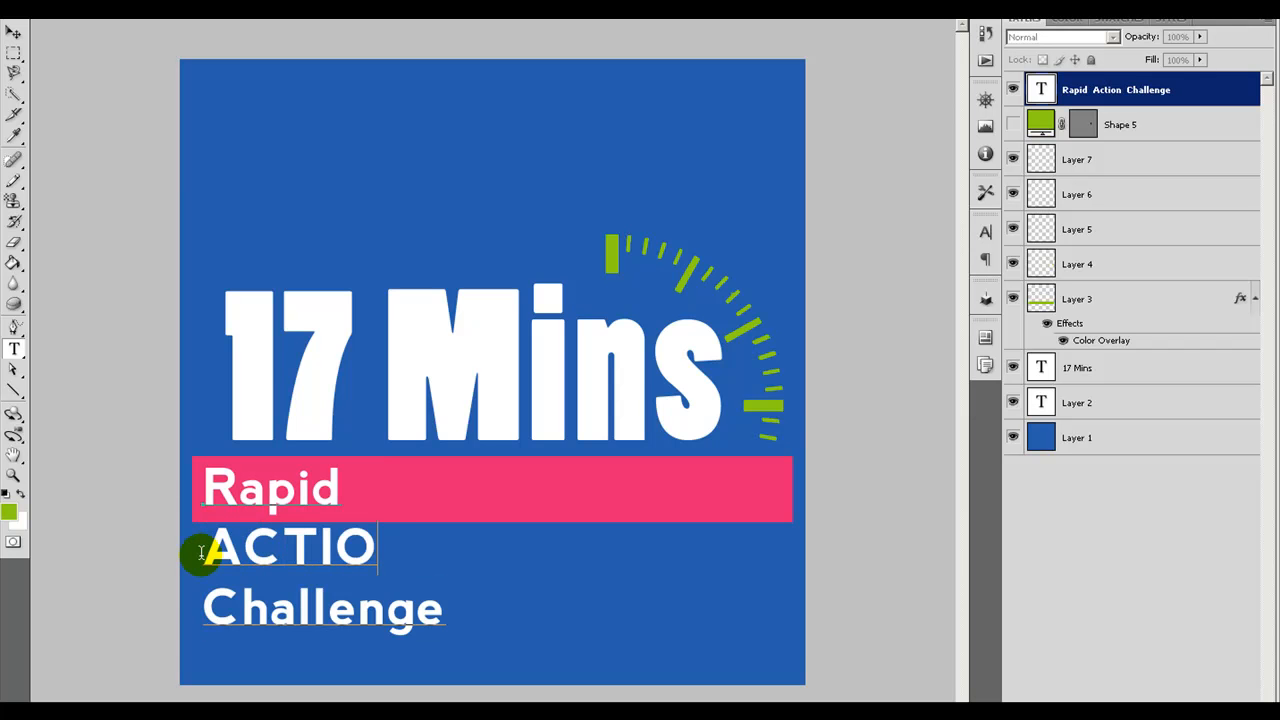
type("N")
double_click(212, 549)
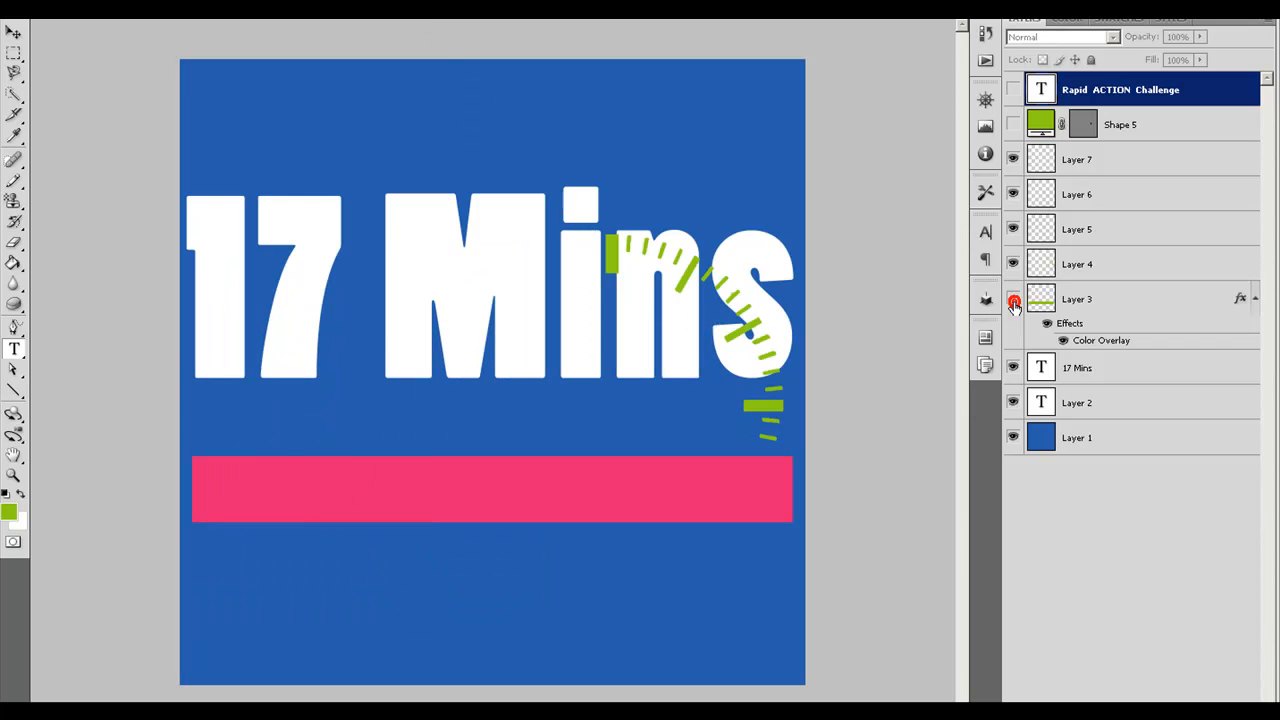
Step: Hide the pink bar and the three-line subtitle, and add "Rapid", "ACTION" and "Challenge" as separate text layers
left_click(1012, 296)
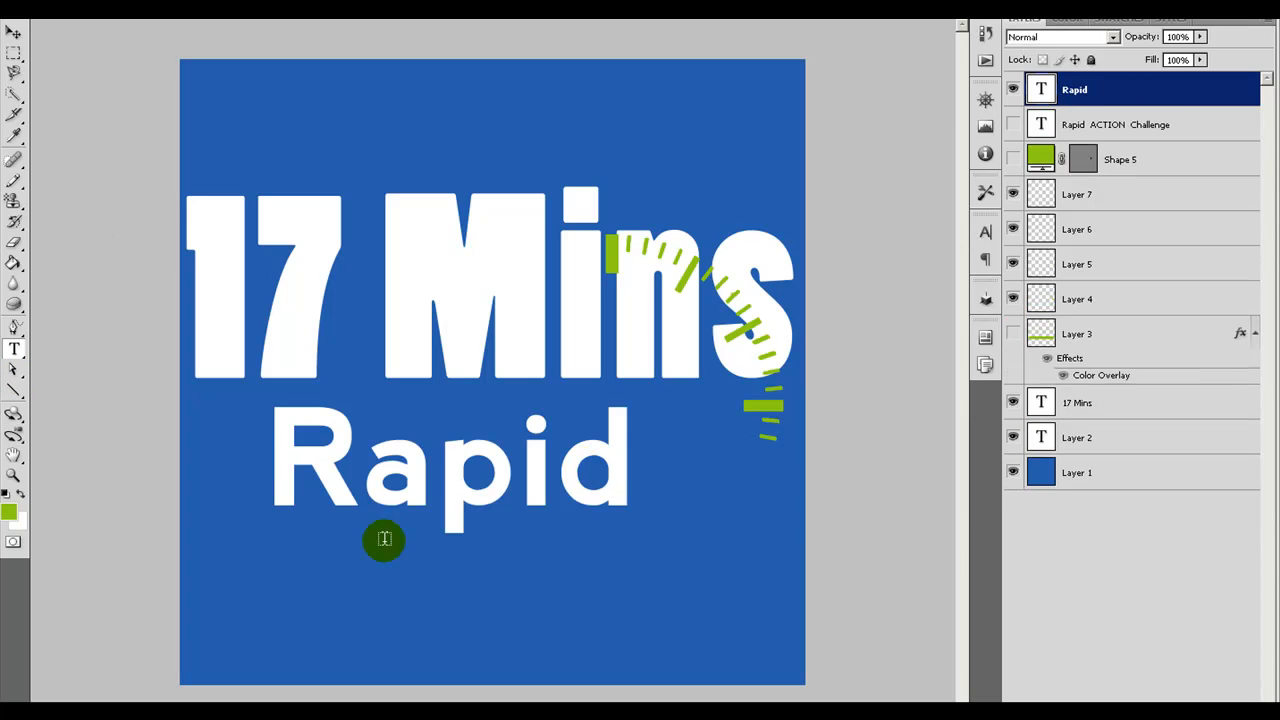
left_click(346, 580)
type("AC")
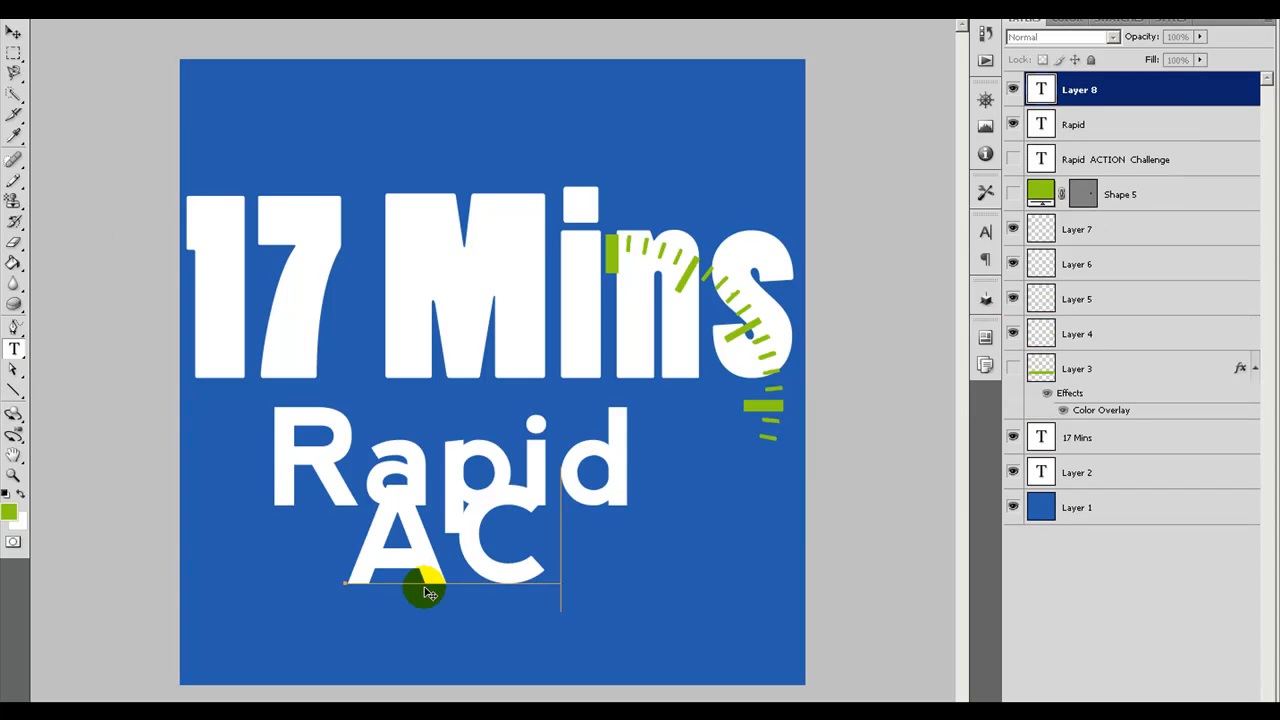
type("TION")
key("ctrl+Return")
left_click(262, 644)
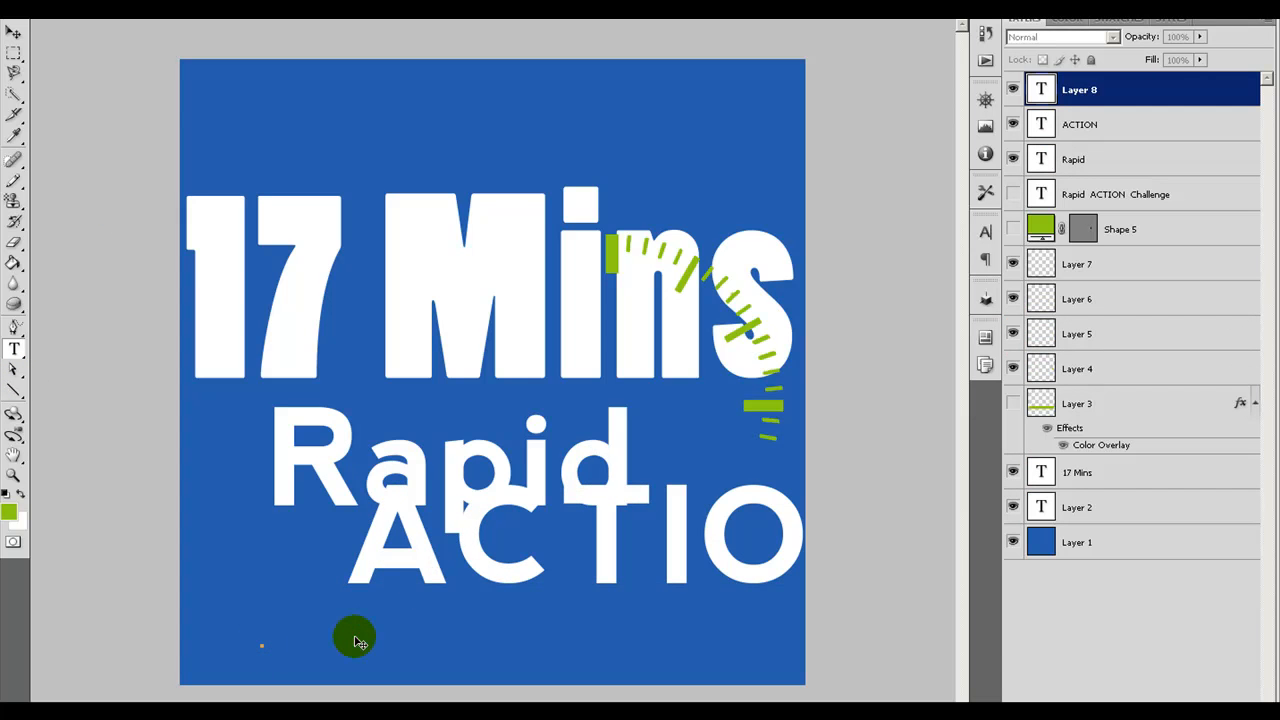
type("Challenge")
key("ctrl+Return")
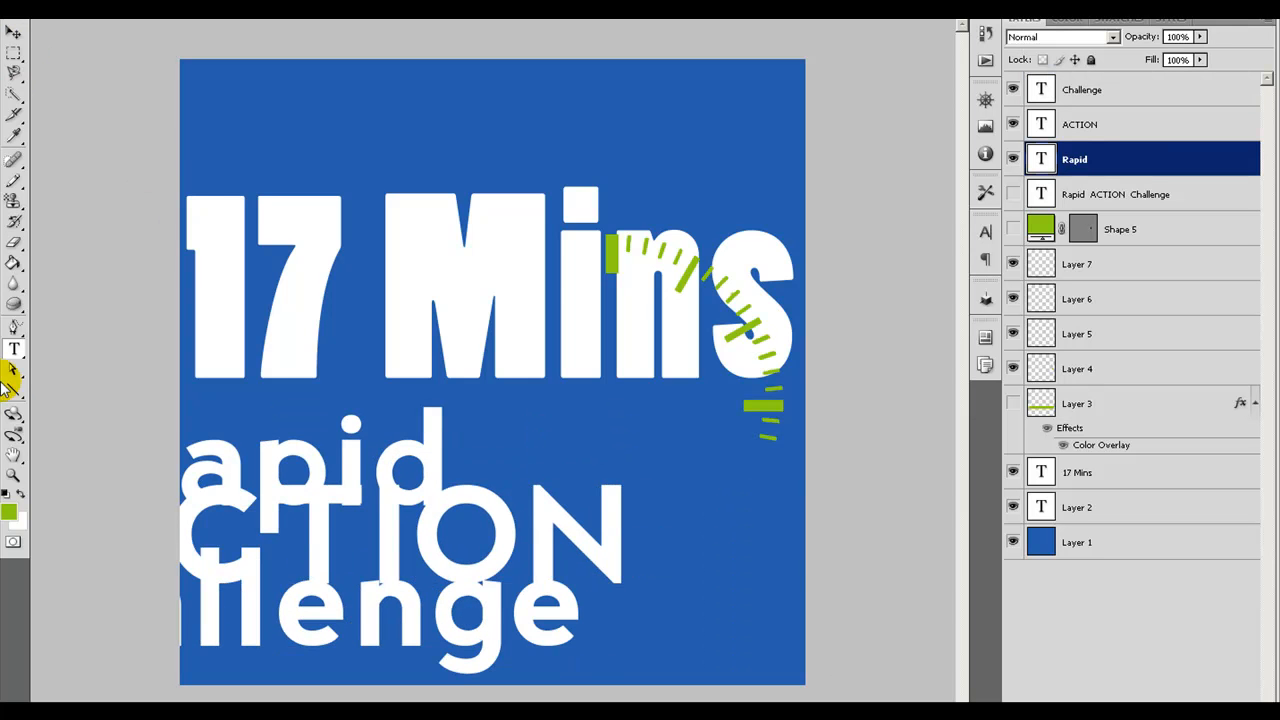
Step: Rotate the "Rapid" text counter-clockwise so it slants upward, and give it a pink Color Overlay
left_click(337, 463)
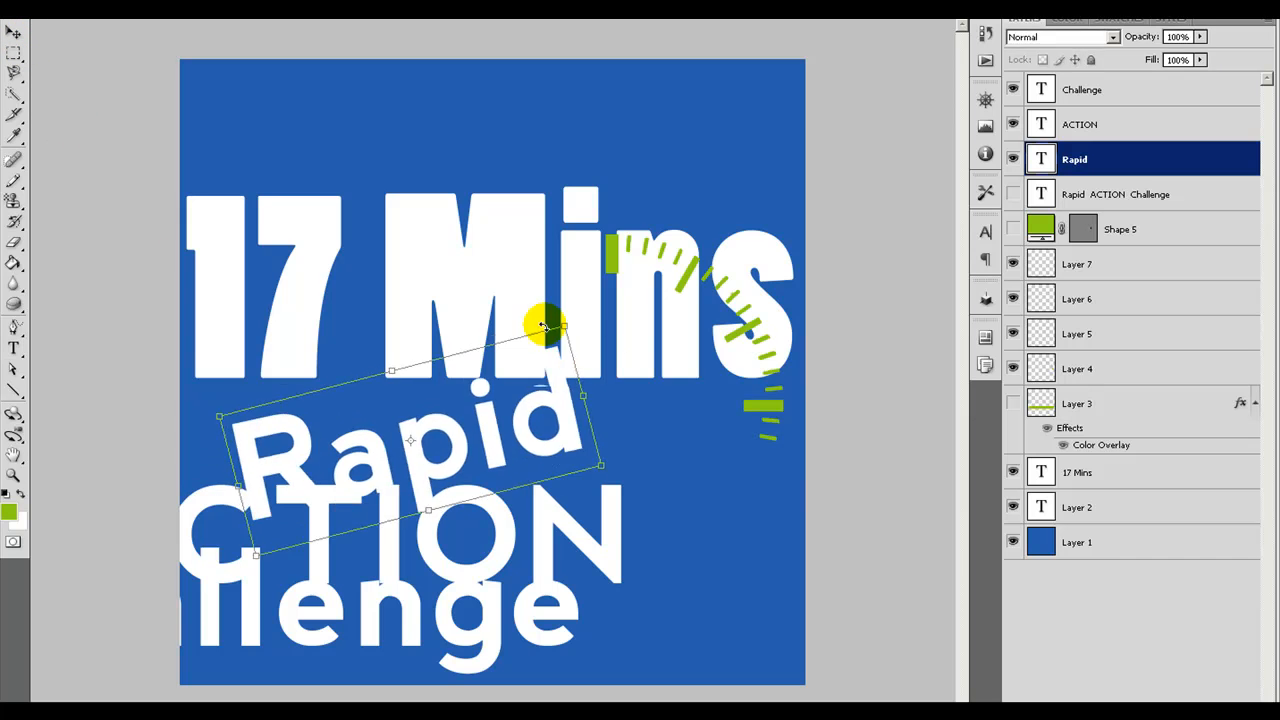
left_click_drag(543, 320, 534, 329)
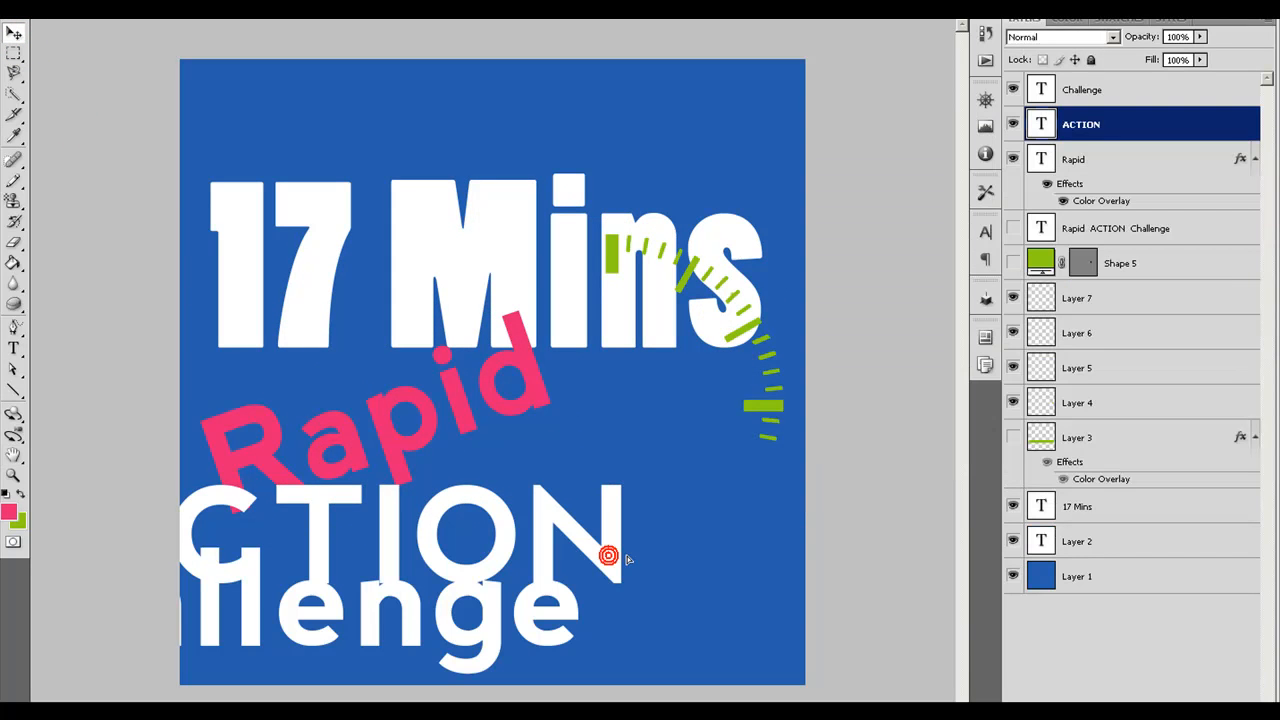
Step: Stack "ACTION" and "Challenge" below "Rapid" within the cover, and reduce the "Challenge" text to fit the width
left_click_drag(606, 551, 766, 520)
left_click_drag(563, 601, 808, 603)
left_click(33, 357)
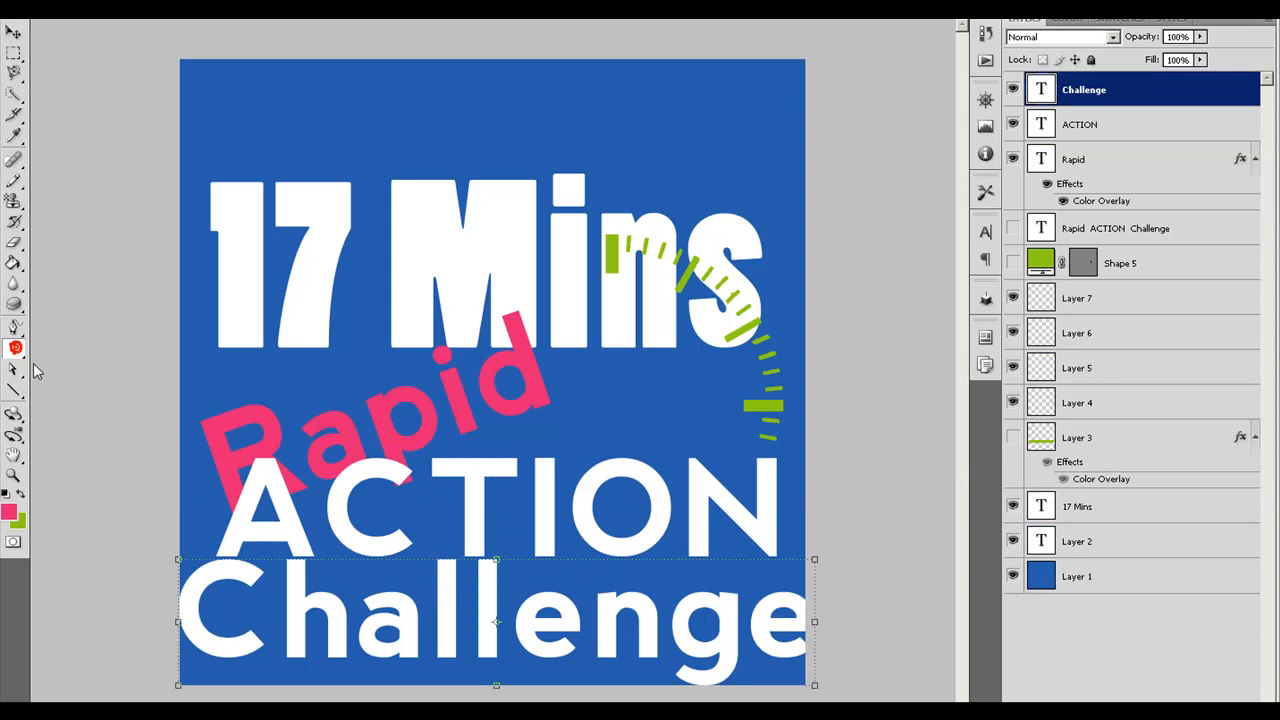
double_click(432, 636)
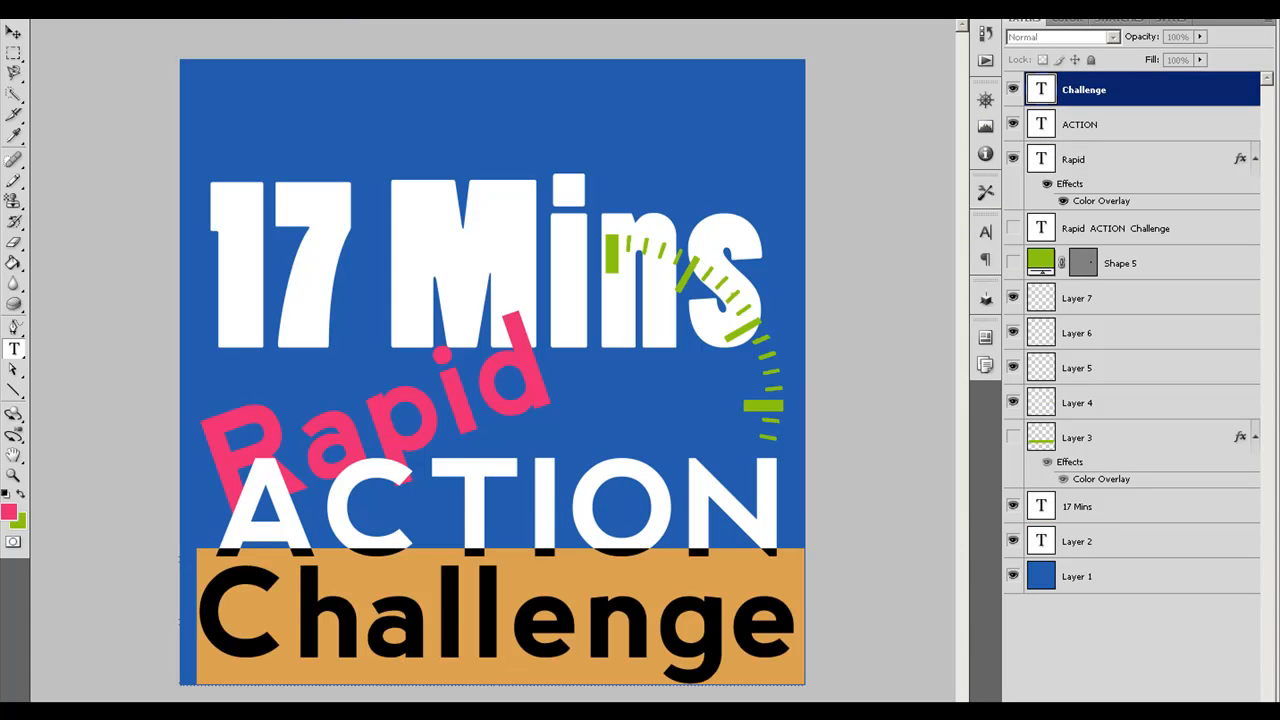
left_click(813, 546)
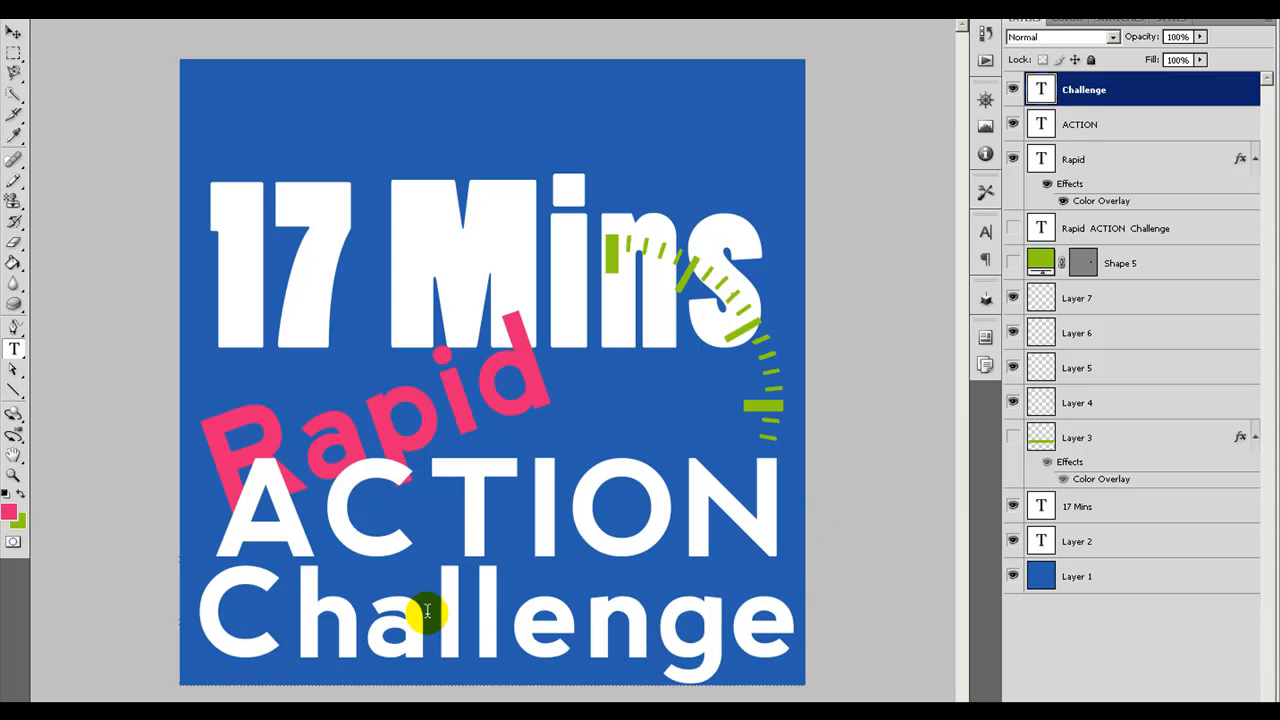
Step: Apply a green Color Overlay to the "ACTION" text, matching the clock tick marks
left_click(410, 508)
left_click_drag(580, 505, 580, 505)
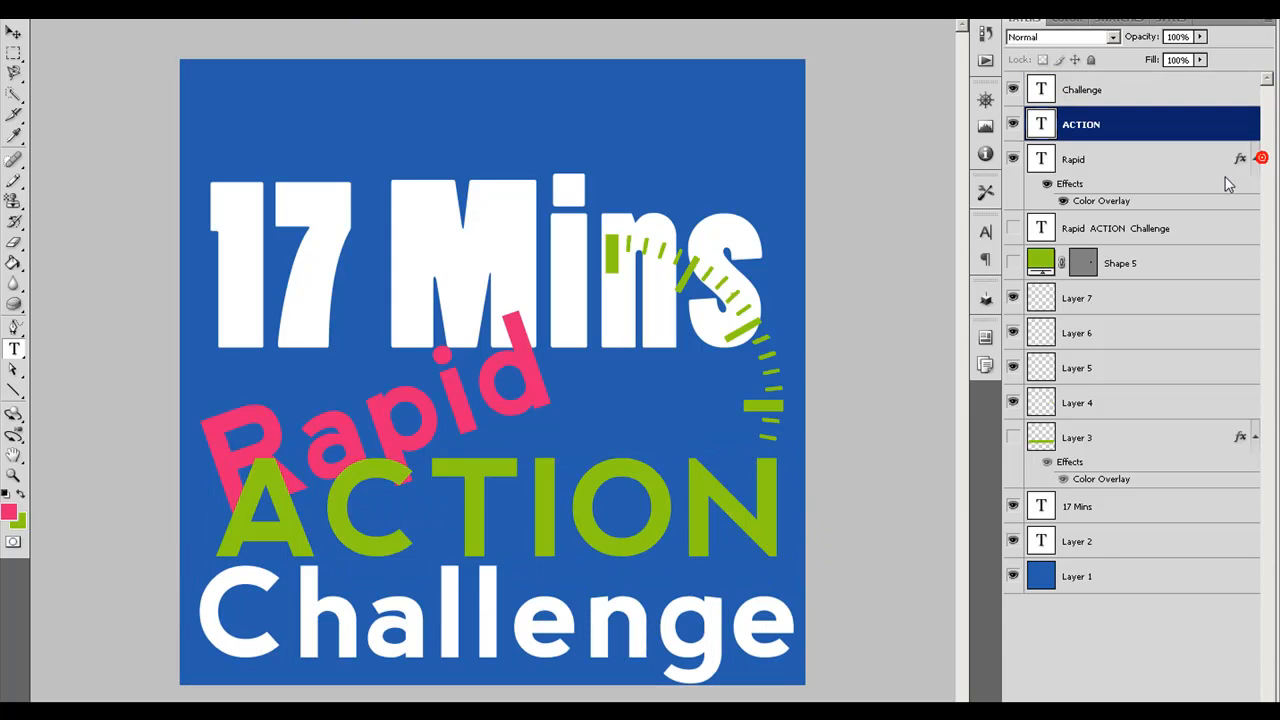
Step: Nudge the "Challenge" text into place just below "ACTION", near the cover's lower edge
left_click(410, 612)
double_click(728, 612)
left_click(10, 36)
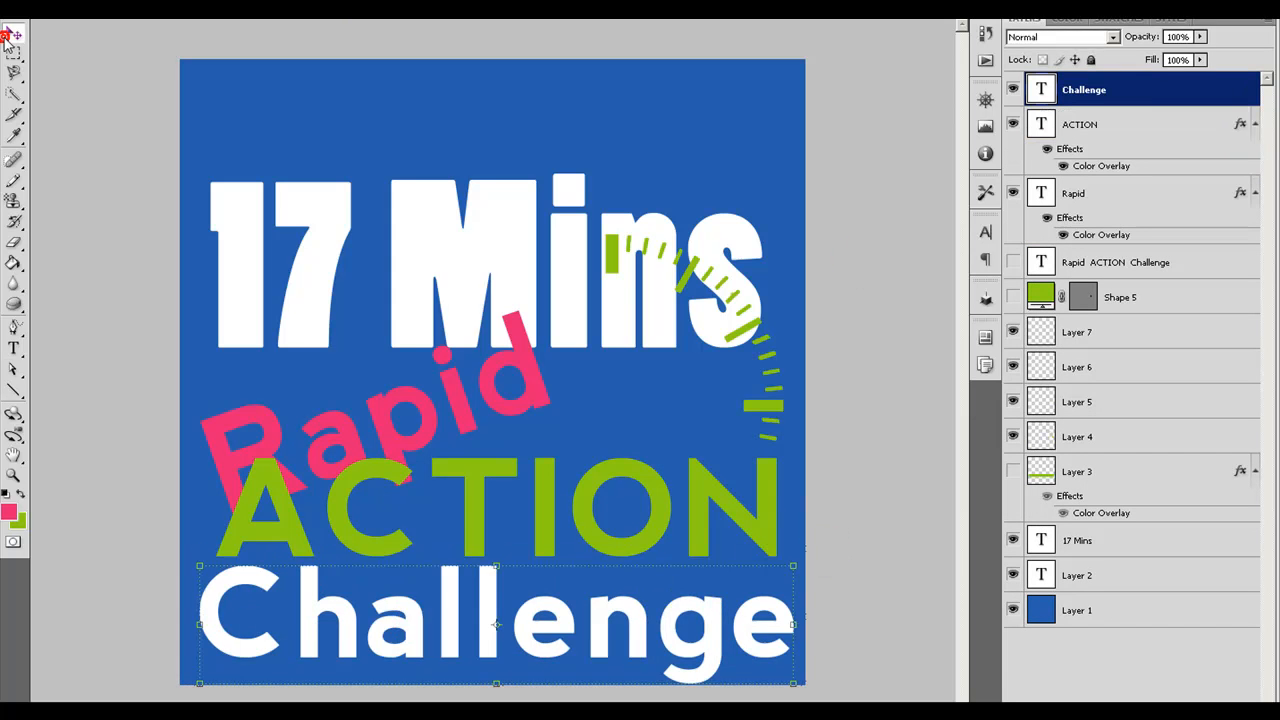
left_click_drag(310, 602, 303, 602)
key("ctrl+z")
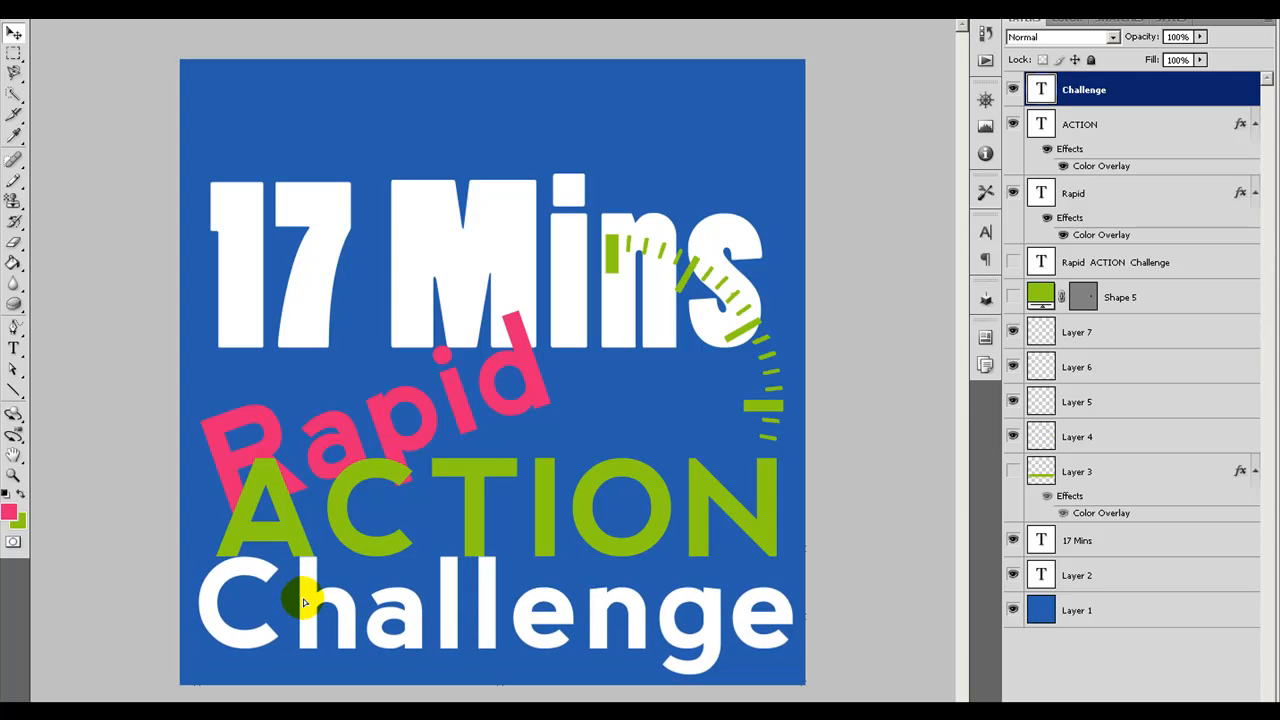
key("shift+Down")
key("shift+Left")
key("ctrl+z")
key("shift+Down")
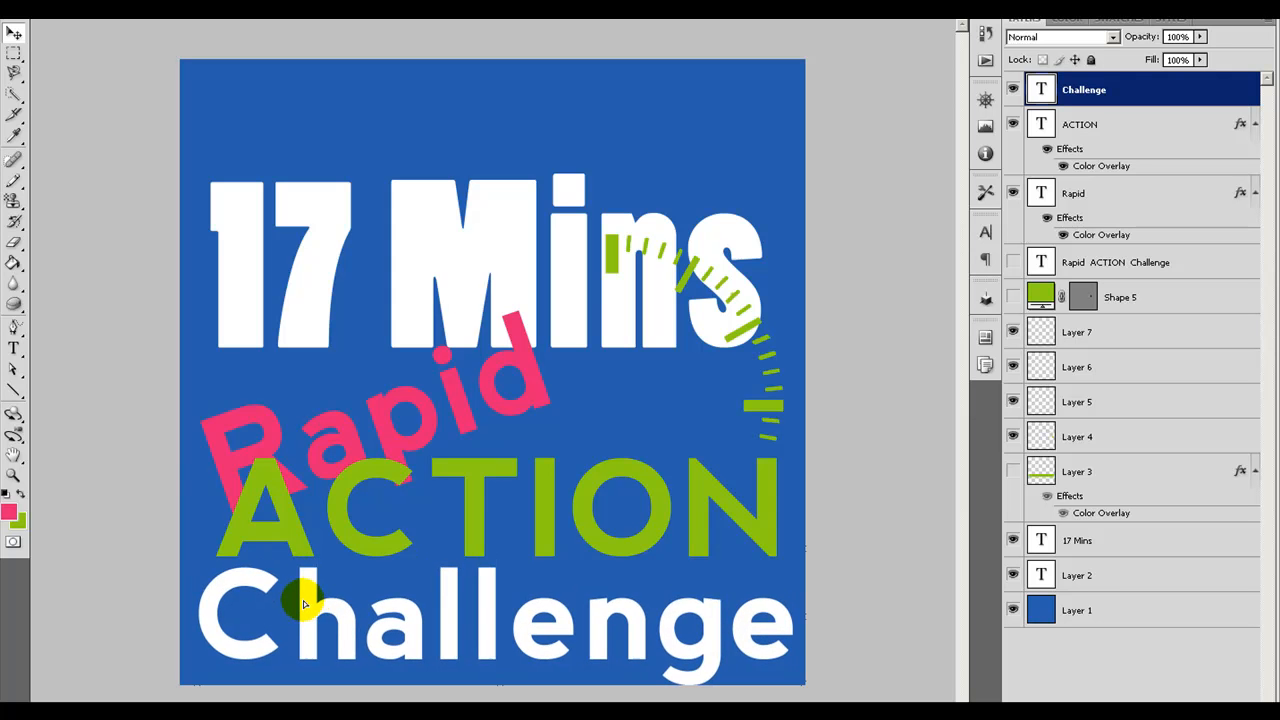
left_click(887, 452)
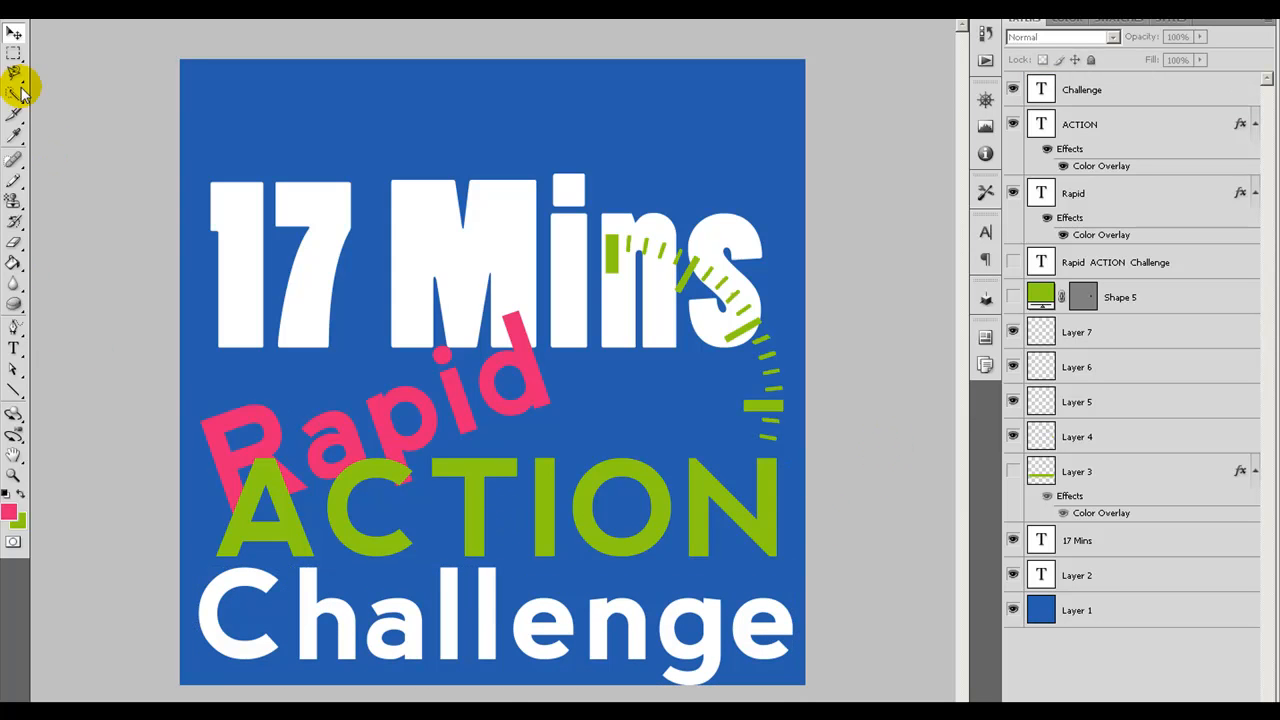
Step: Add a pink rectangle behind "Challenge" and a green one on "RapidLayer" behind "Rapid", rotating the green one to the word's slant
left_click(14, 54)
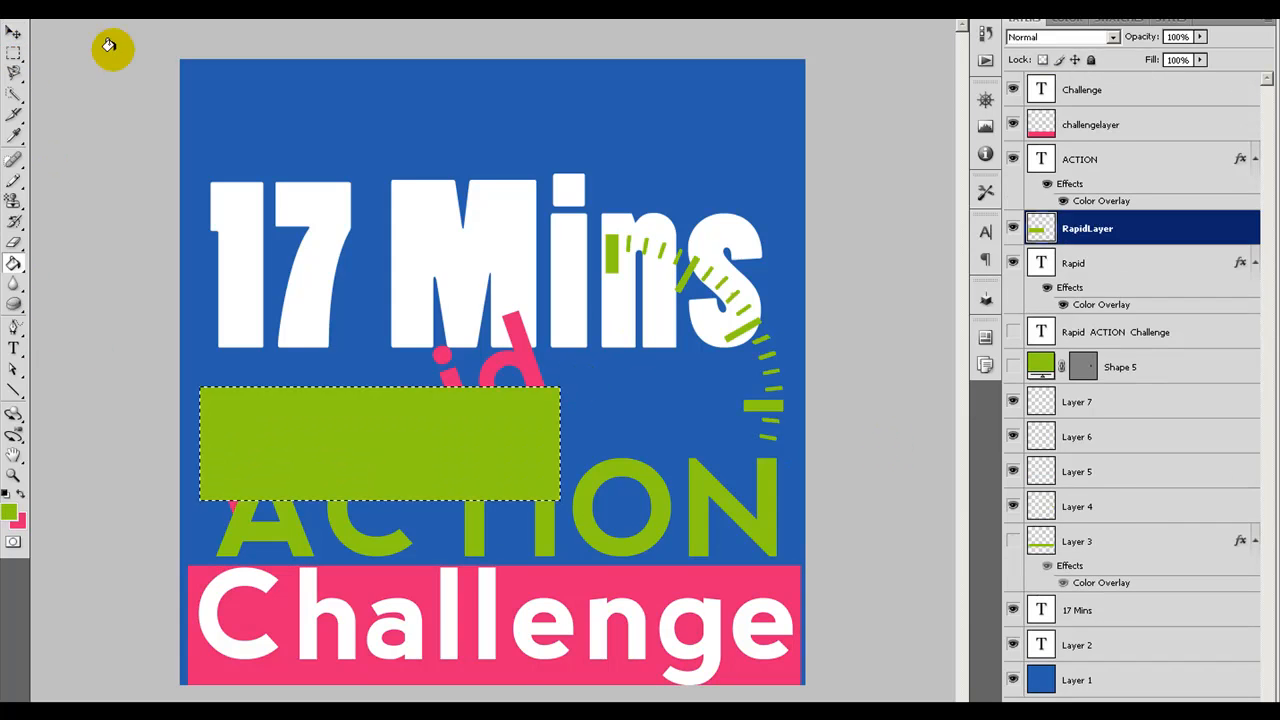
key("ctrl+bracketleft")
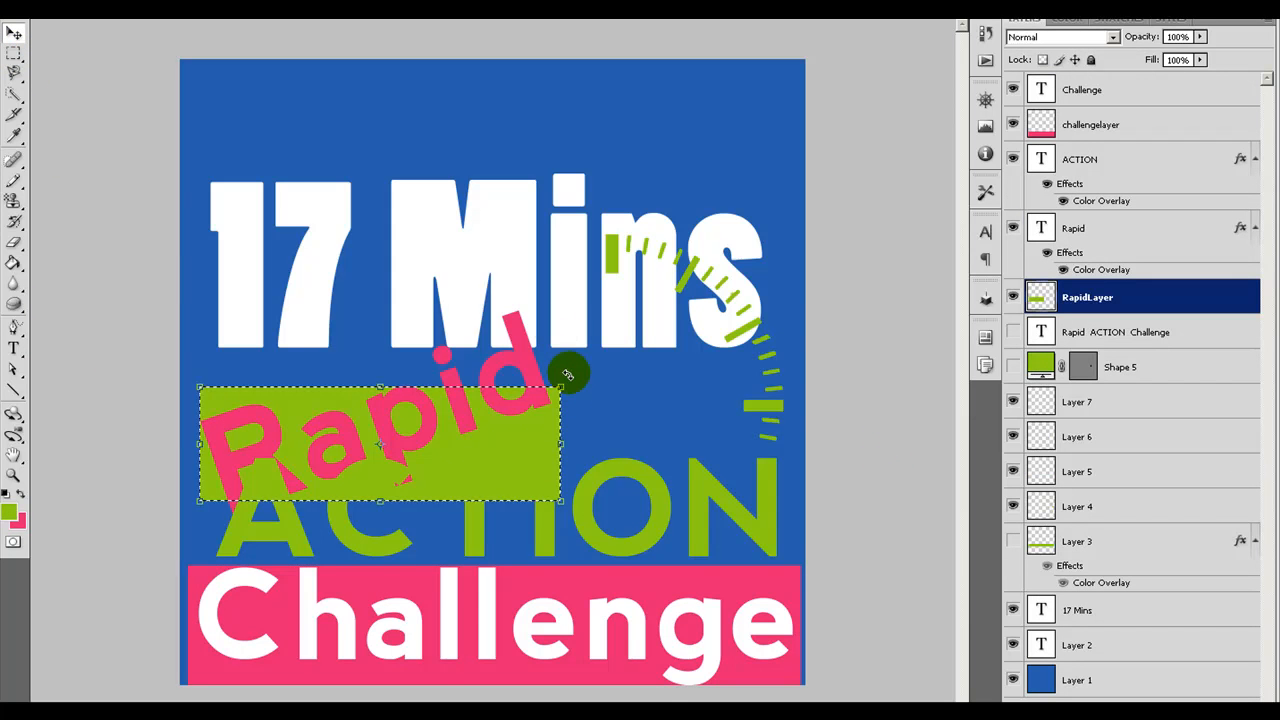
left_click_drag(571, 377, 490, 305)
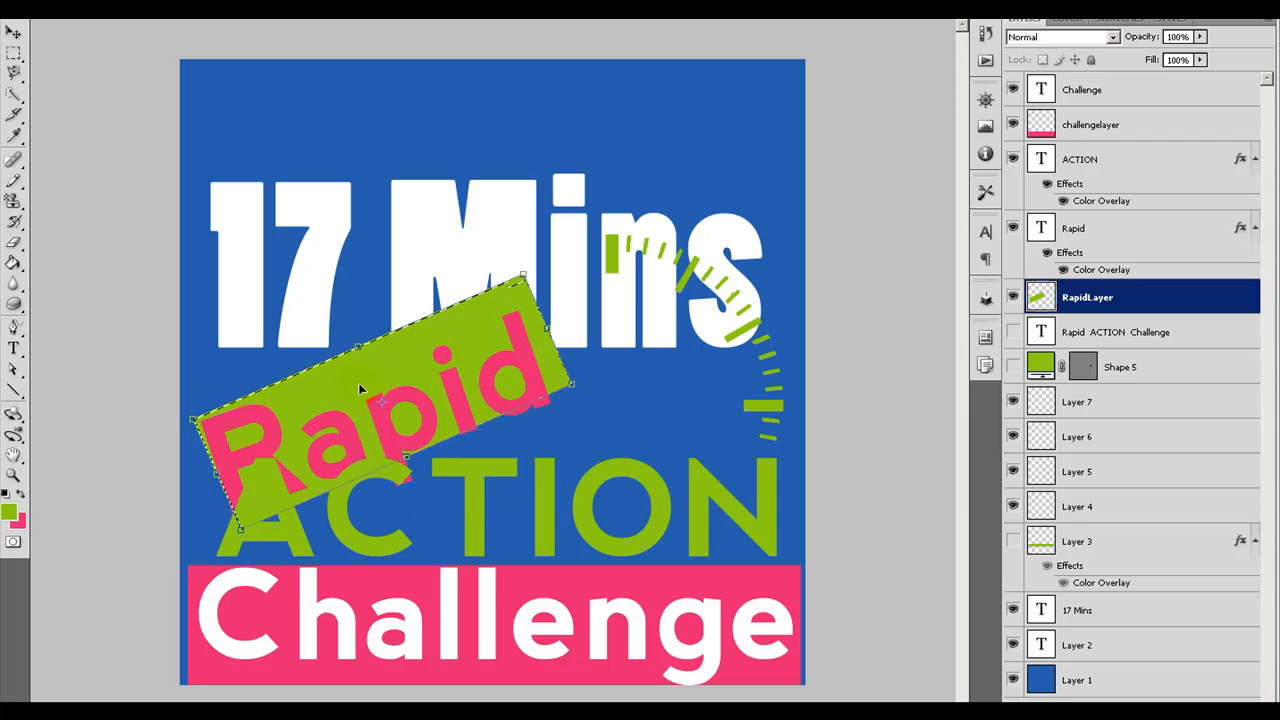
left_click_drag(400, 460, 408, 482)
left_click(843, 271)
left_click(913, 320)
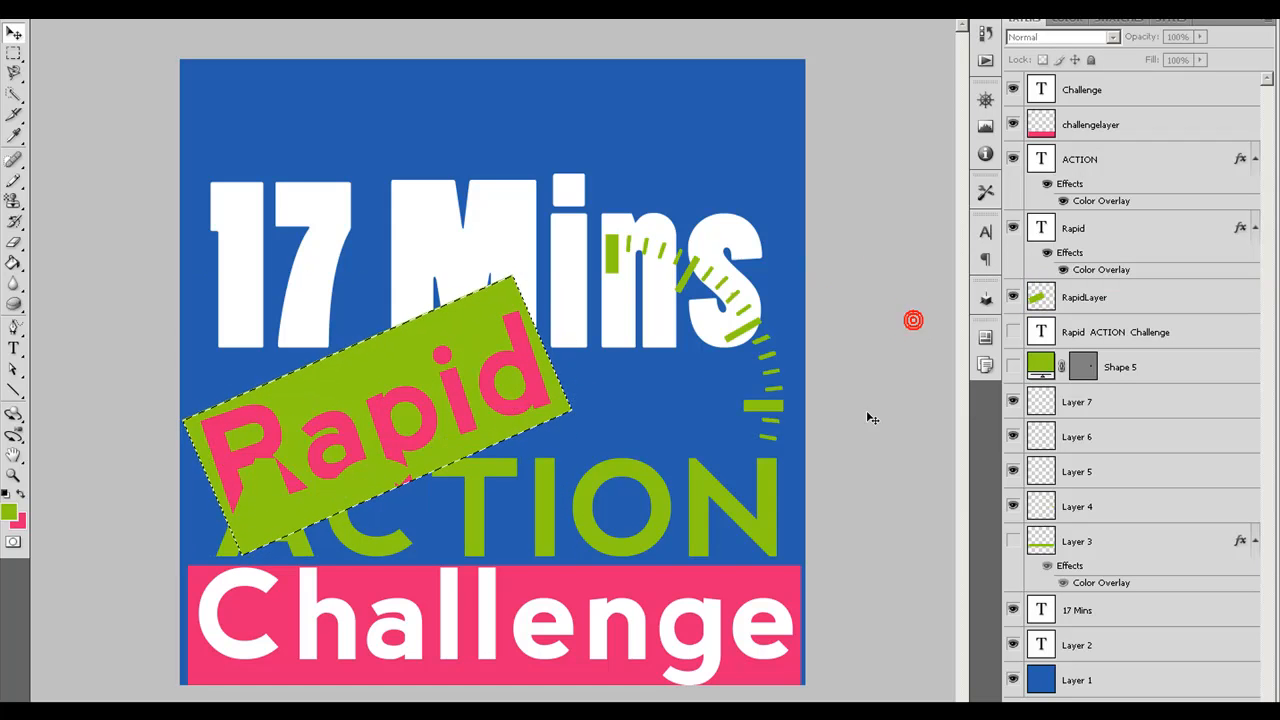
Step: Create an "actionbg" layer beneath "ACTION" with a rectangular selection around the word, and fill it
left_click(347, 470)
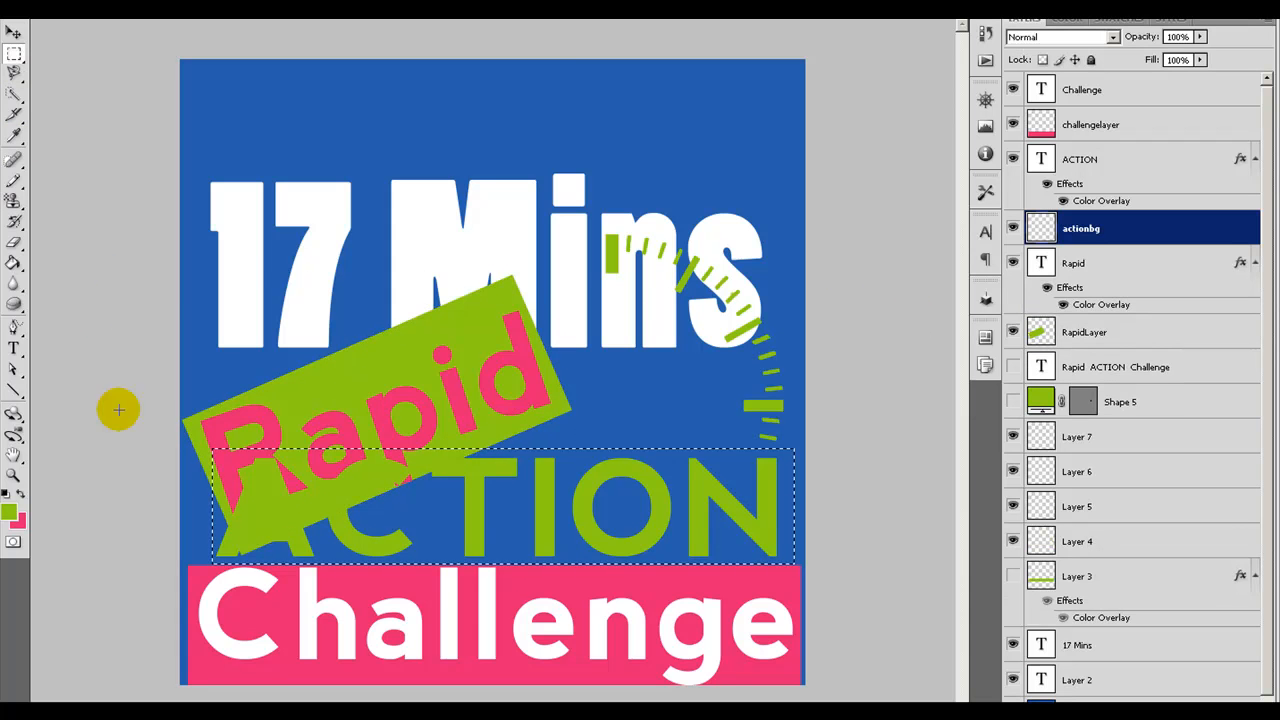
left_click(13, 263)
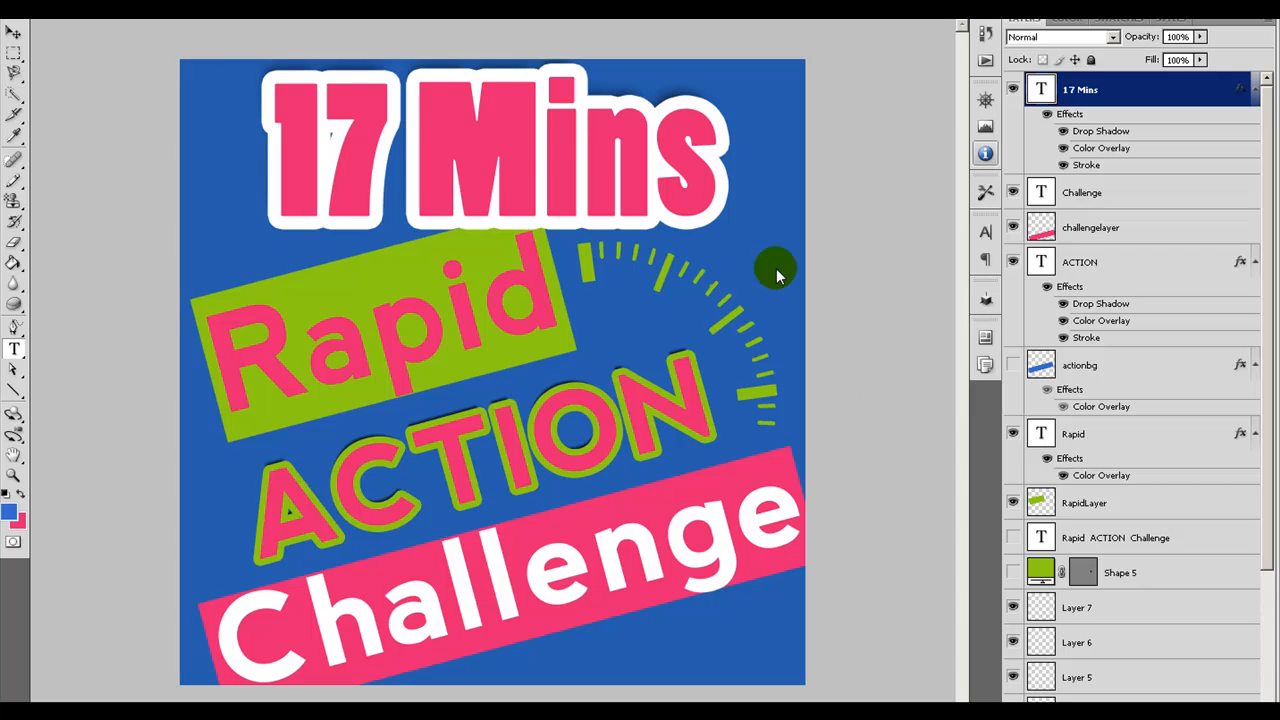
Step: Create a 1400 by 1400 pixel RGB document at 96 pixels/inch with transparent background, and fill it with blue
left_click(40, 5)
left_click(60, 8)
type("1400")
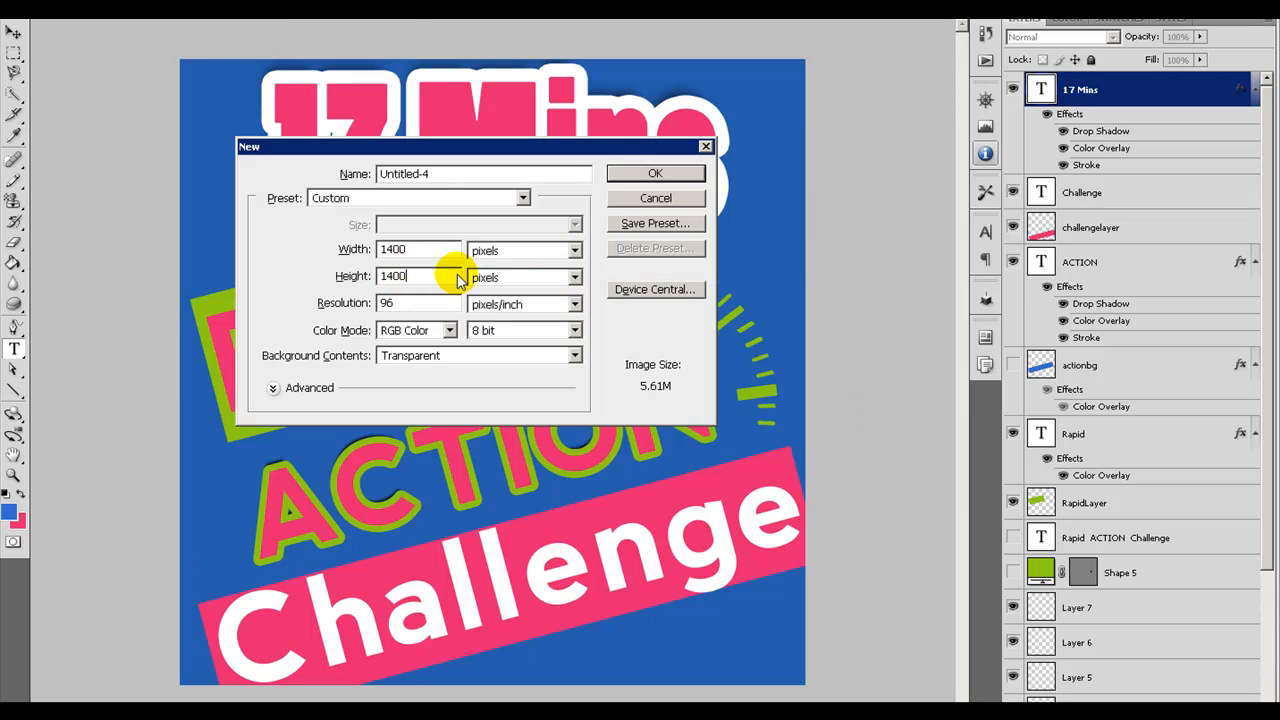
left_click(634, 171)
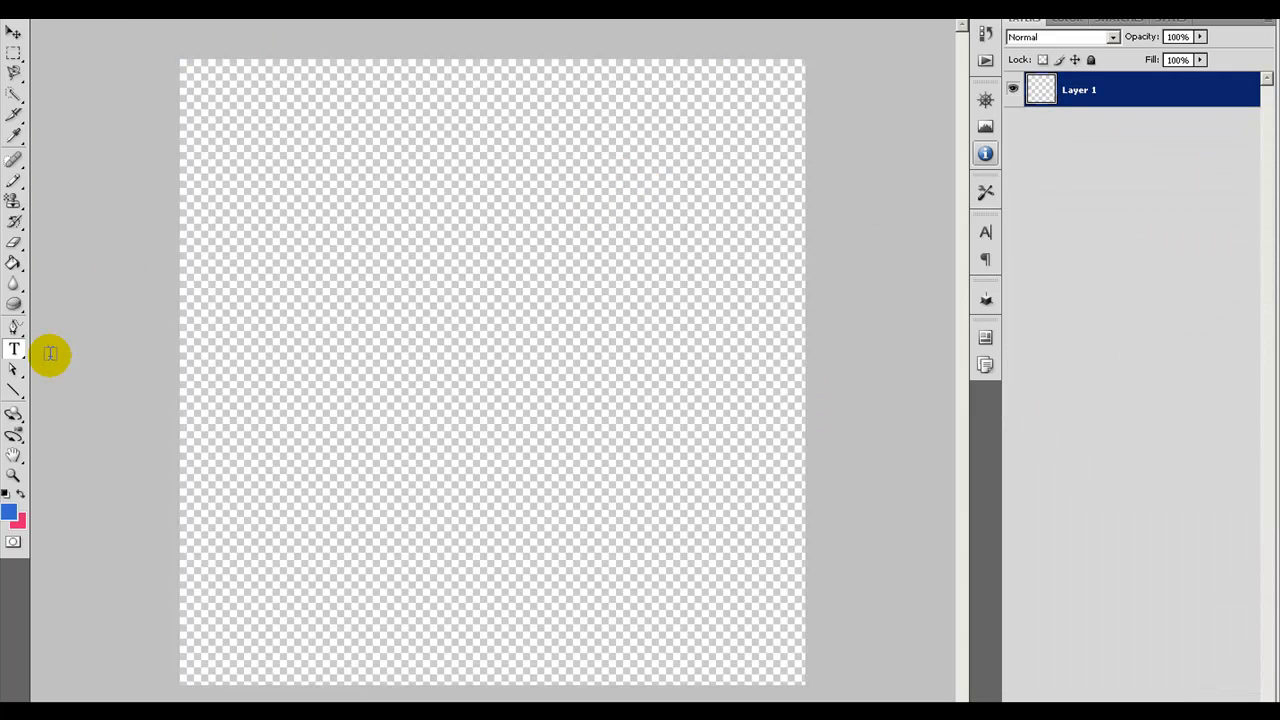
left_click(13, 265)
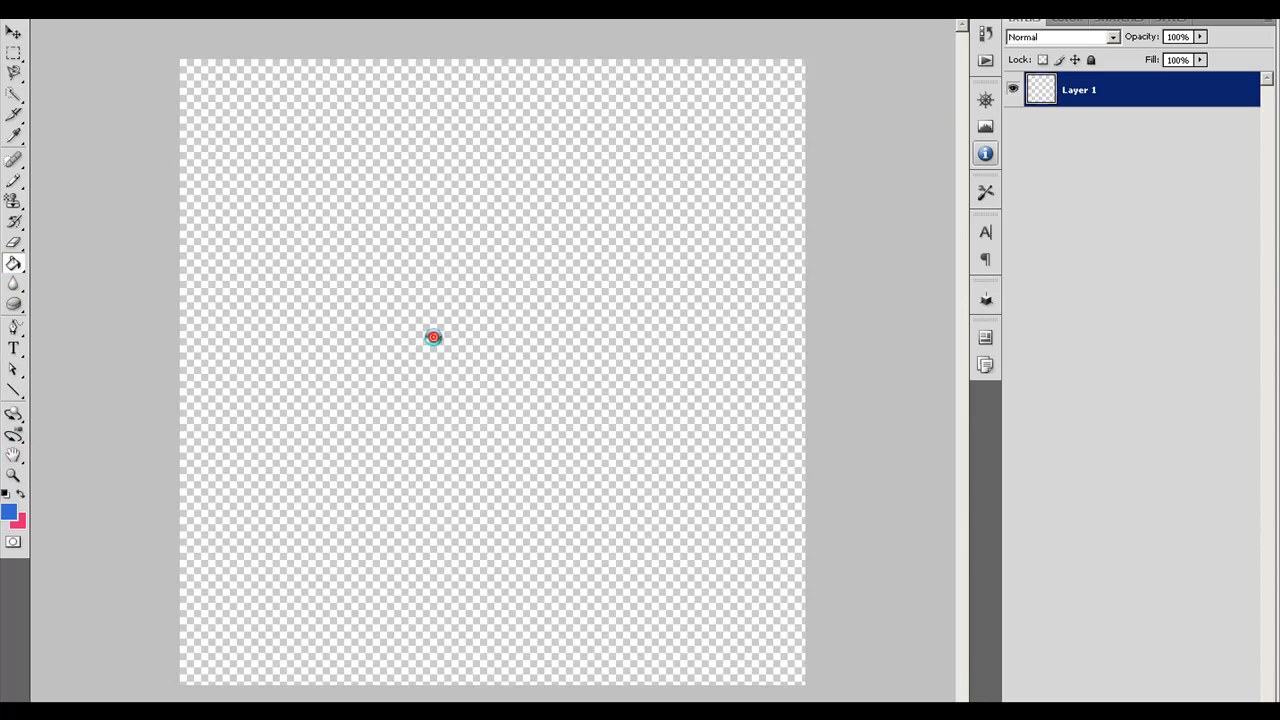
left_click(432, 335)
Step: Add the white title "17 Mins" and move it fully inside the cover, spanning its width above the middle
key("t")
left_click(316, 483)
type("17 Min")
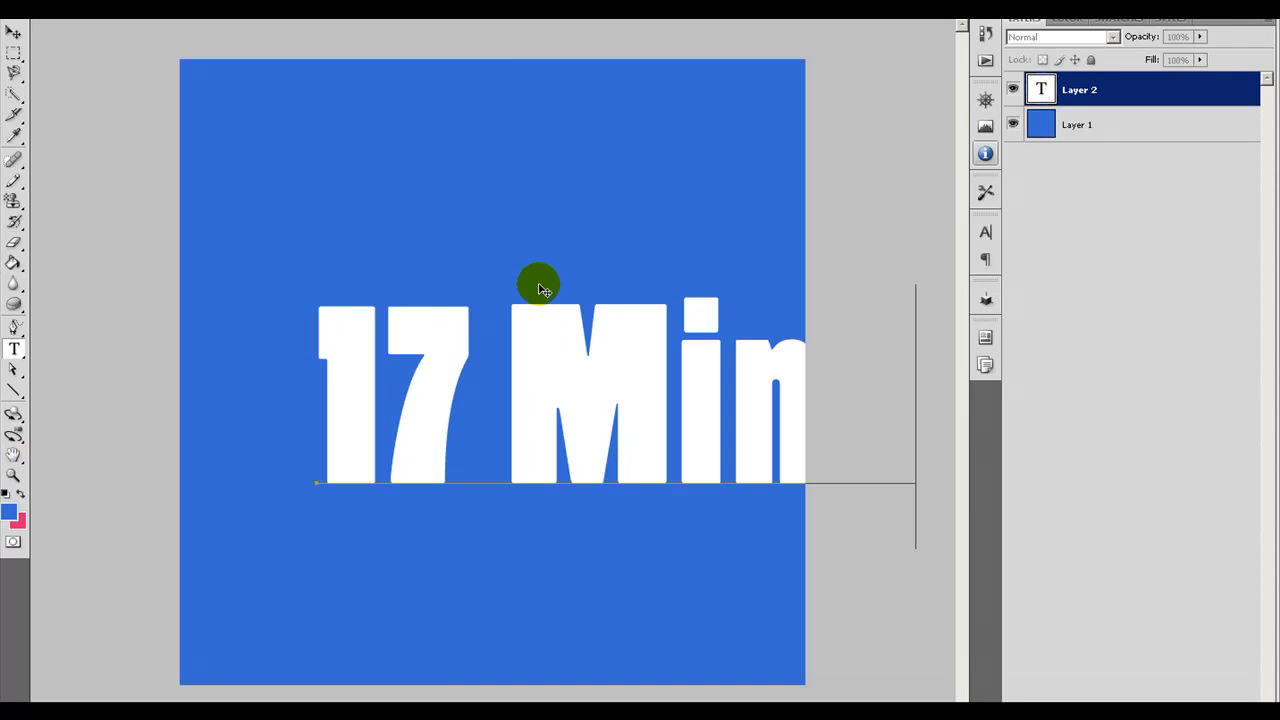
key("ctrl+Return")
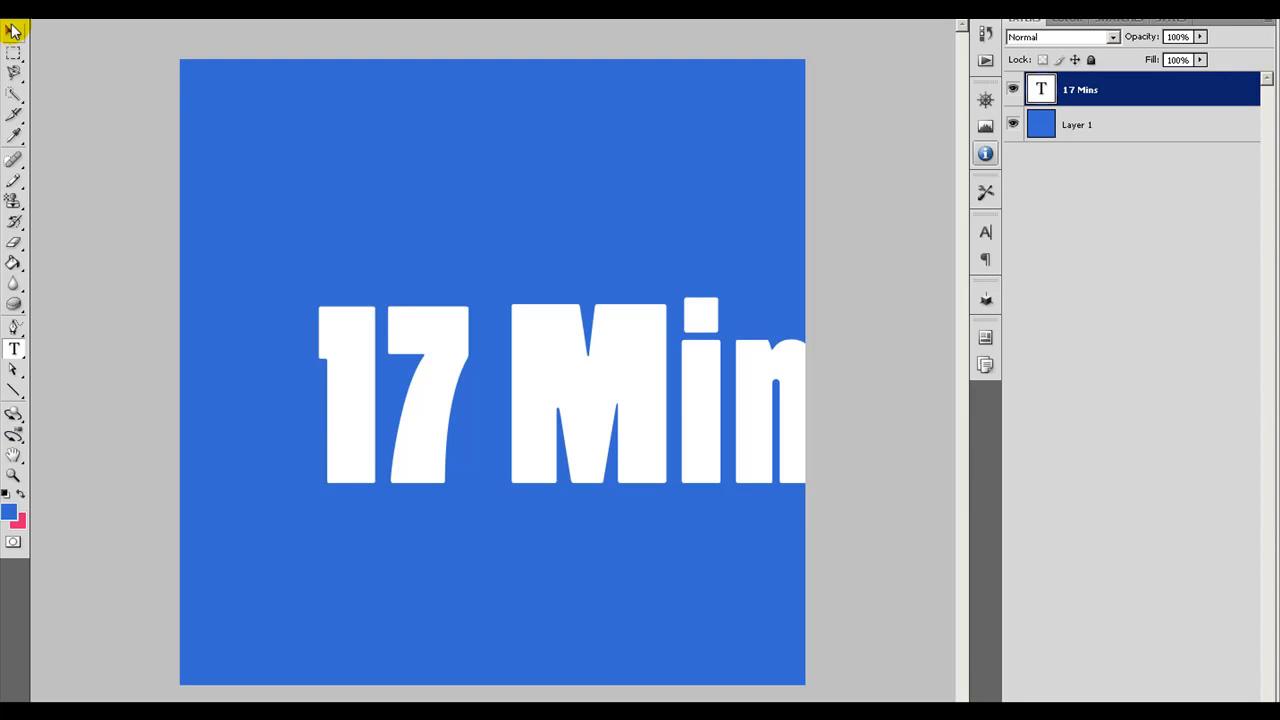
left_click(12, 34)
left_click_drag(437, 342, 317, 255)
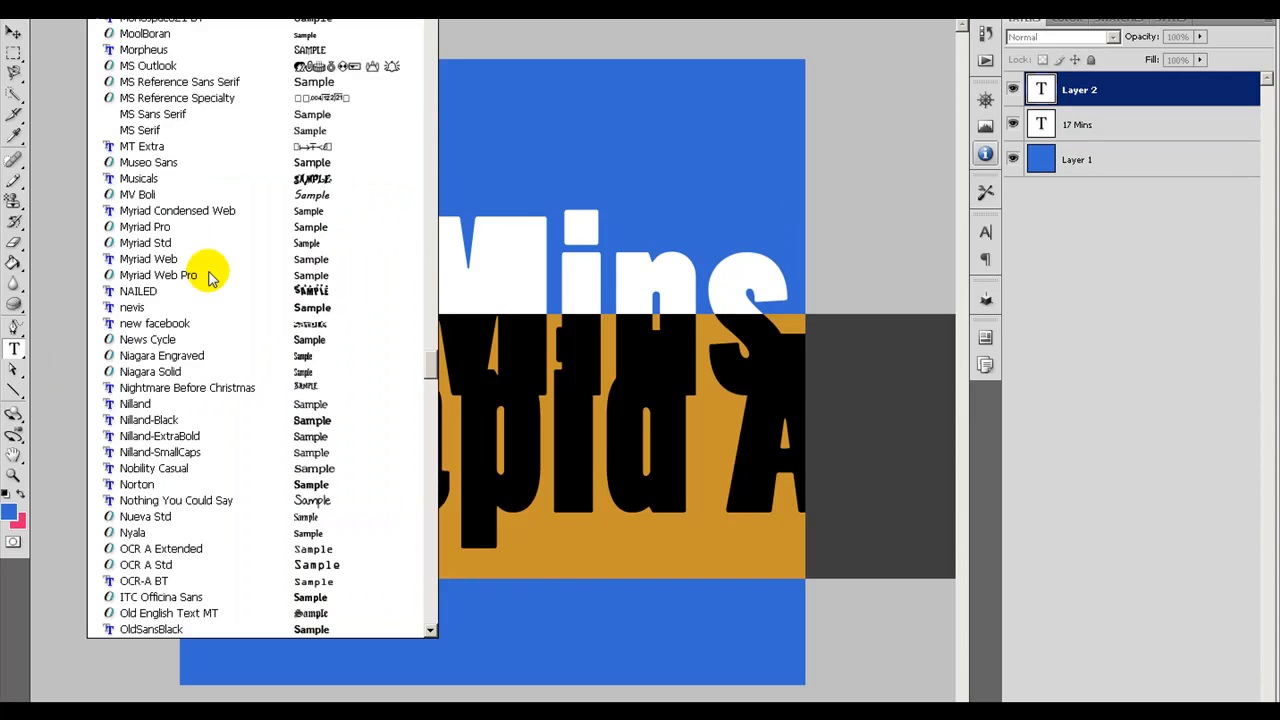
Step: Add the subtitle "Rapid Action Challenge" below the title in the nevis font, reduced to roughly the cover's width
left_click(168, 307)
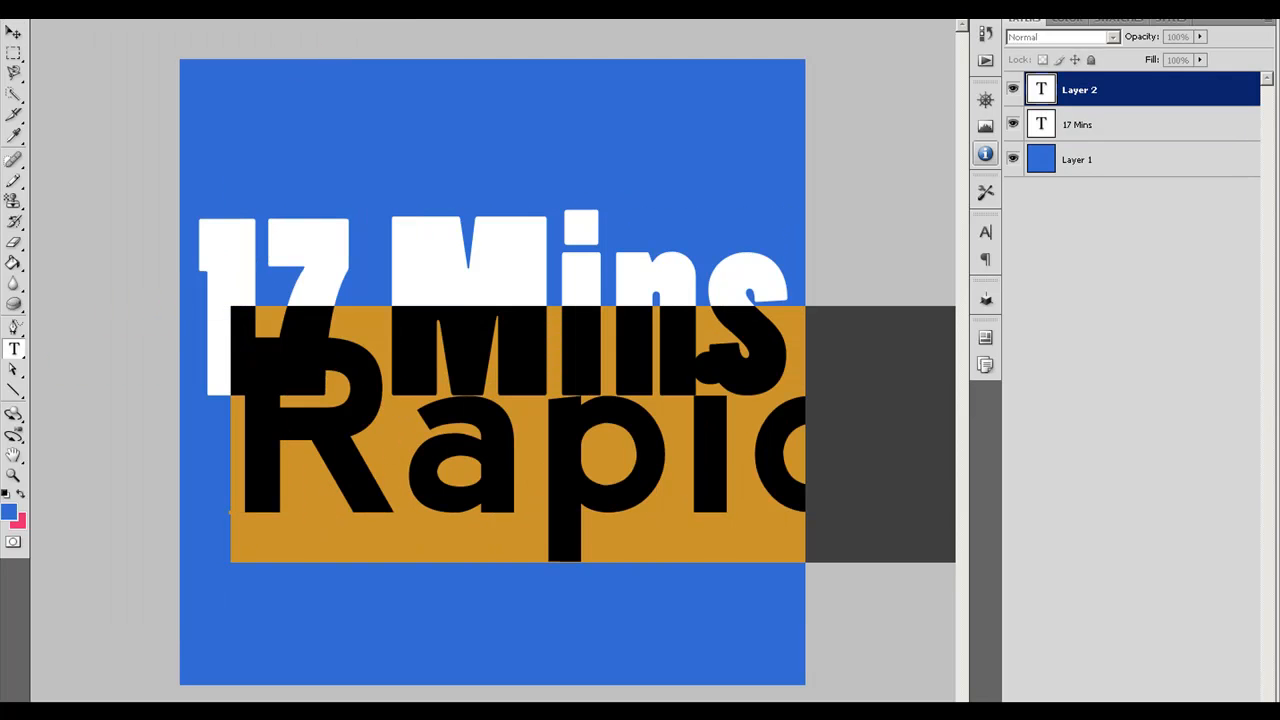
key("ctrl+shift+comma")
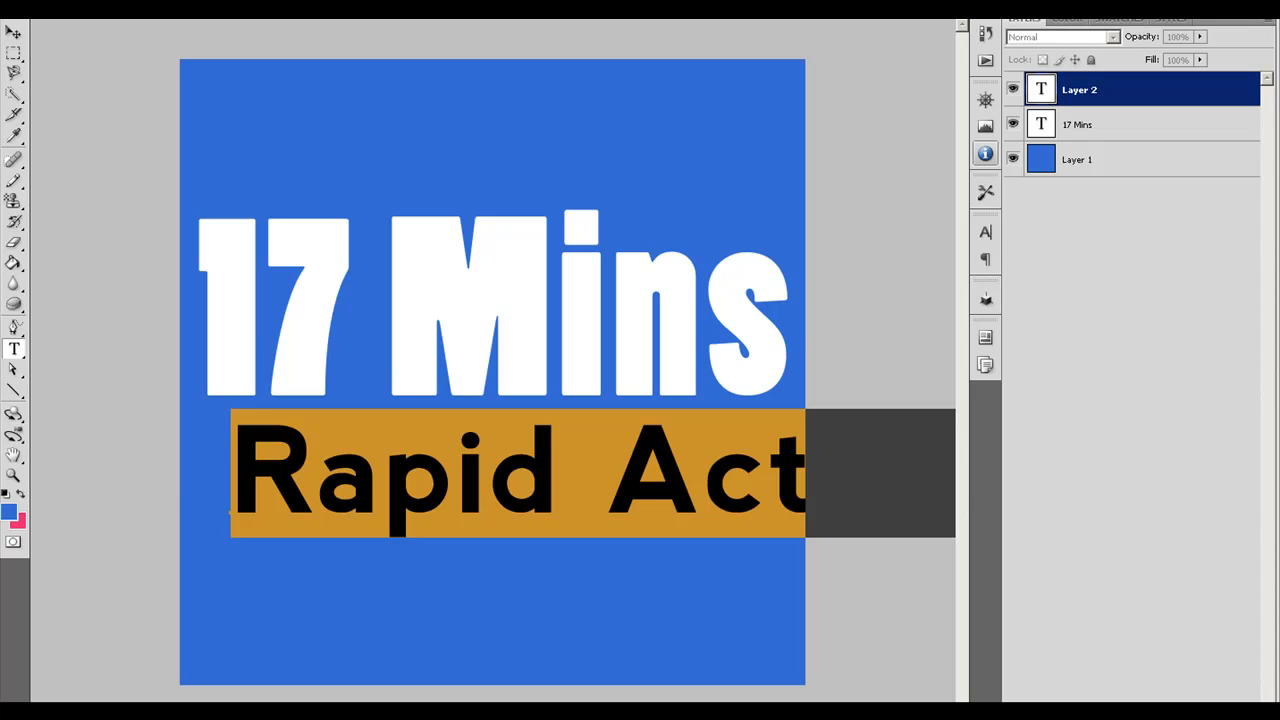
key("ctrl+shift+comma")
key("ctrl+shift+comma")
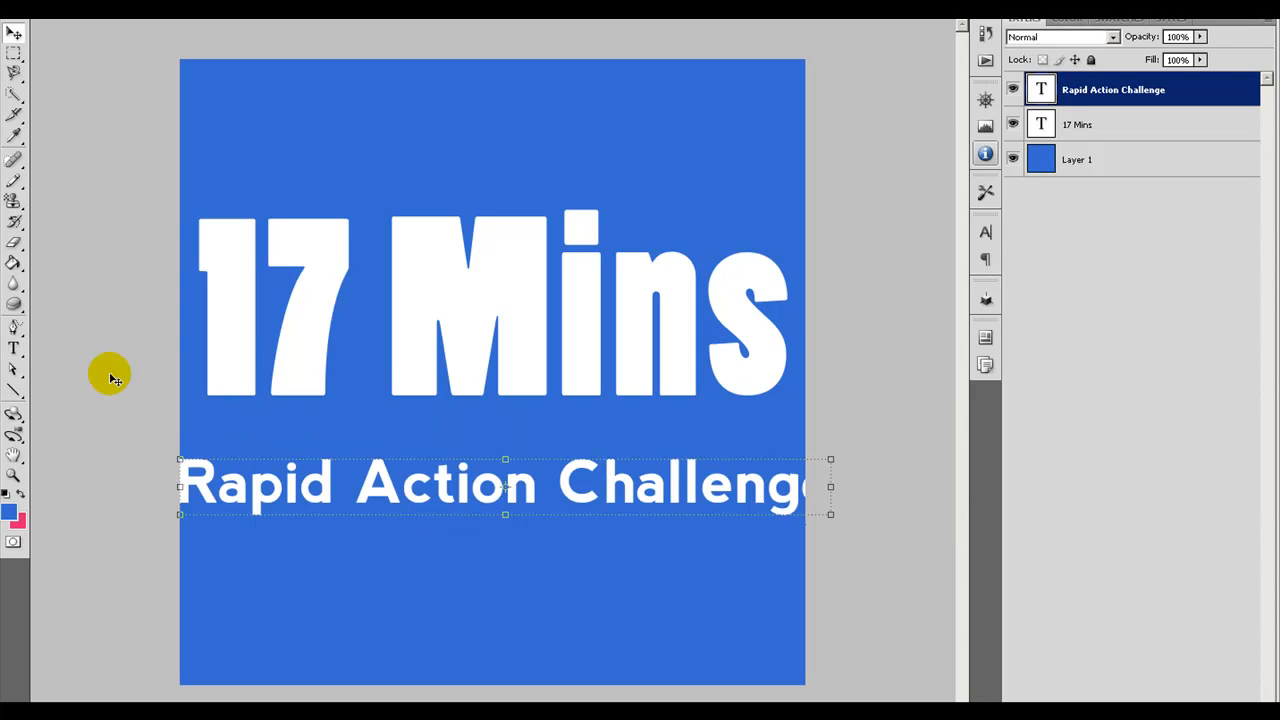
key("ctrl+shift+comma")
key("ctrl+Return")
key("v")
Step: Scale the subtitle to match the title's width, align it beneath "17 Mins", and move the title down closer to it
left_click_drag(425, 487, 434, 463)
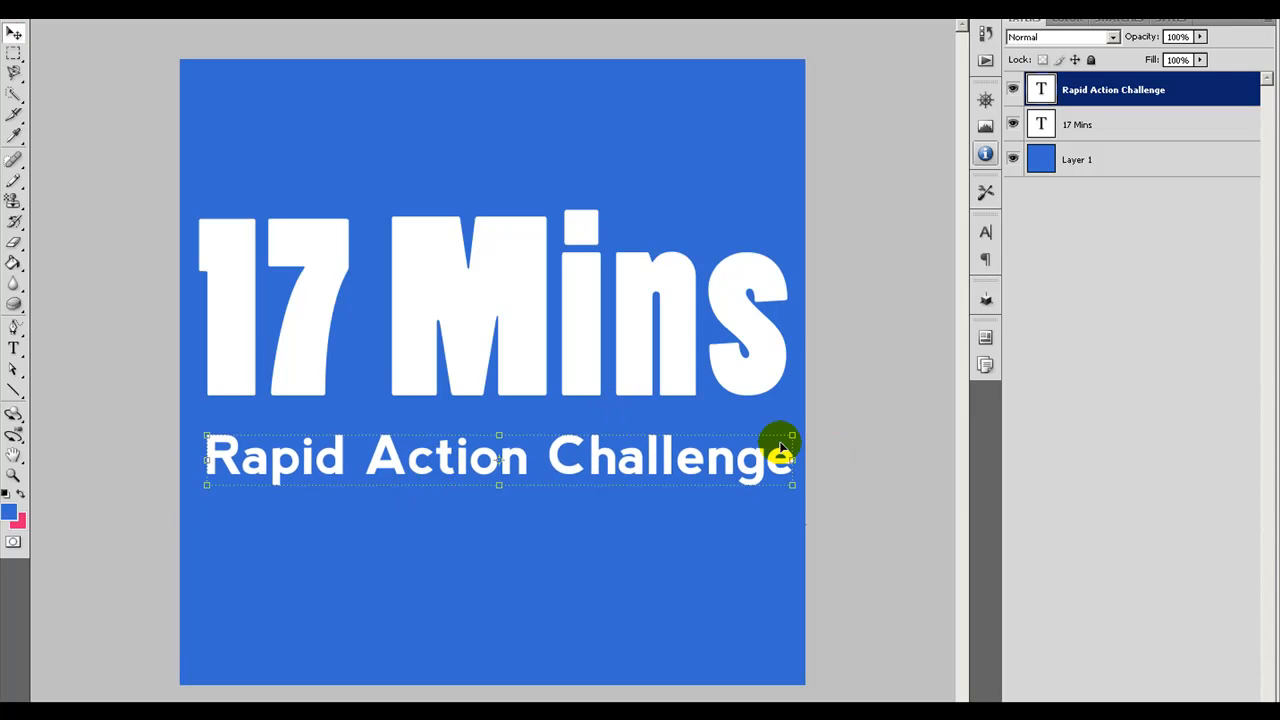
left_click_drag(445, 465, 443, 477)
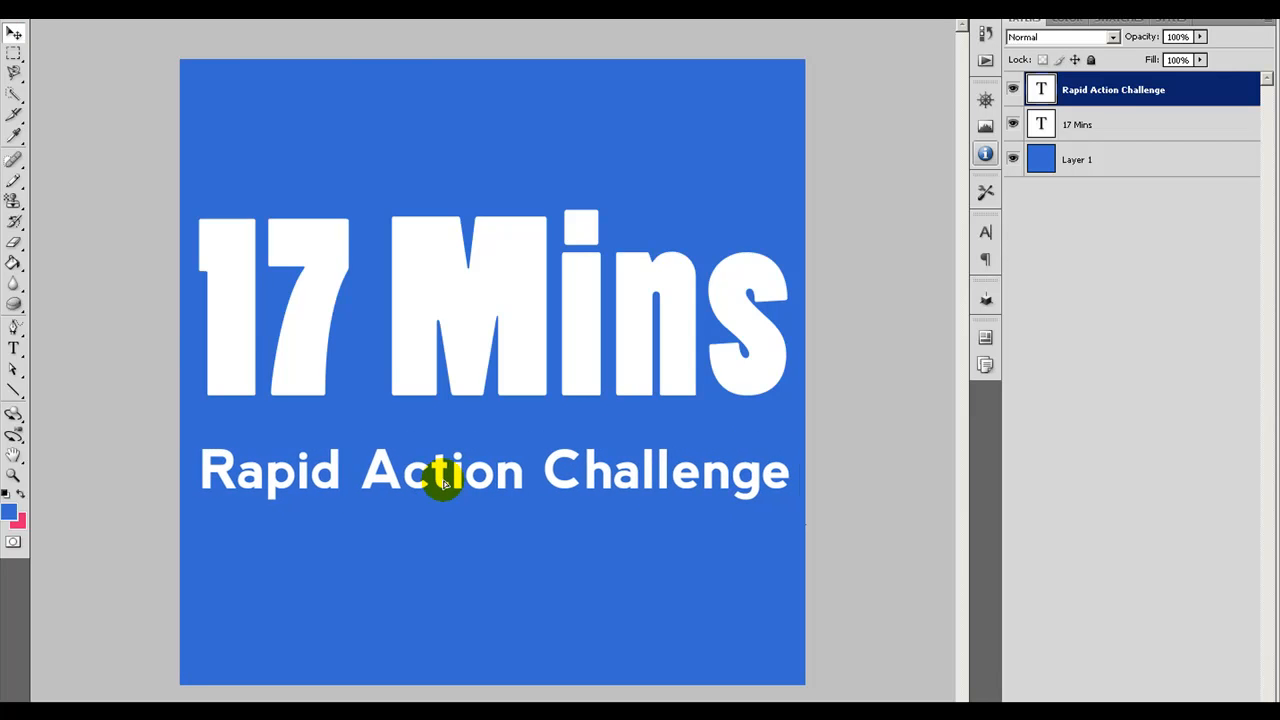
left_click_drag(473, 285, 470, 310)
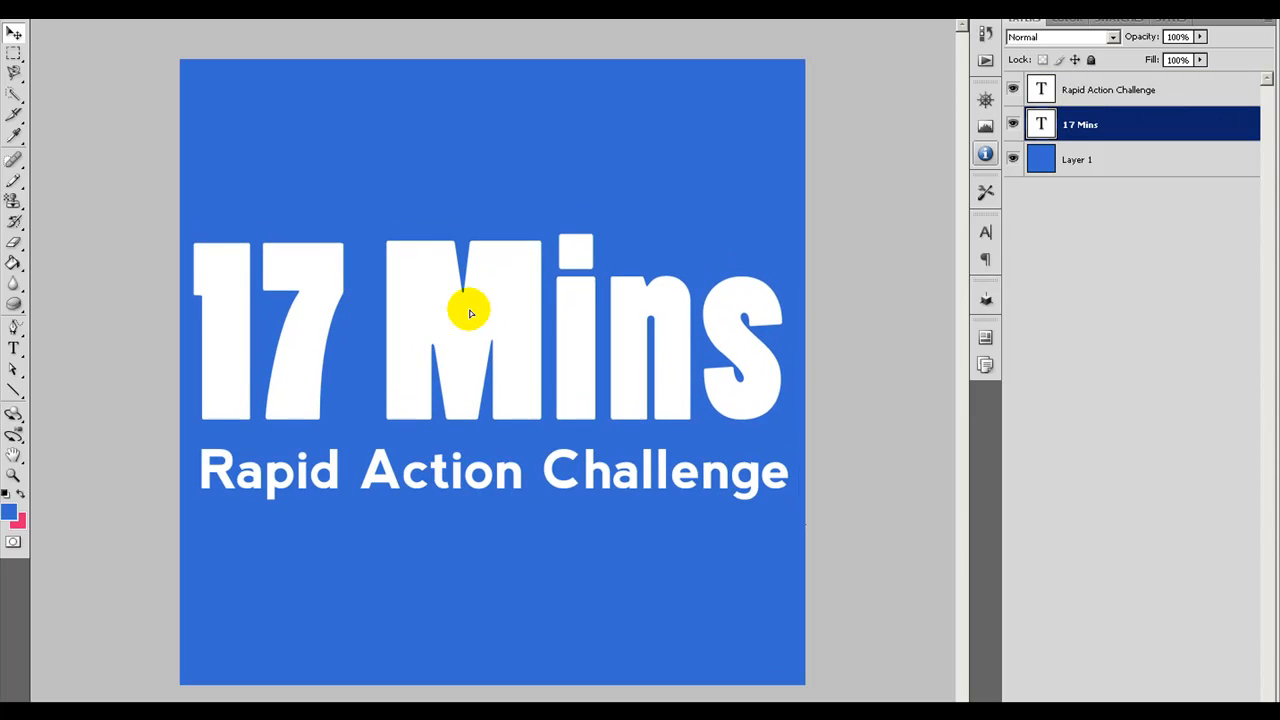
left_click(874, 366)
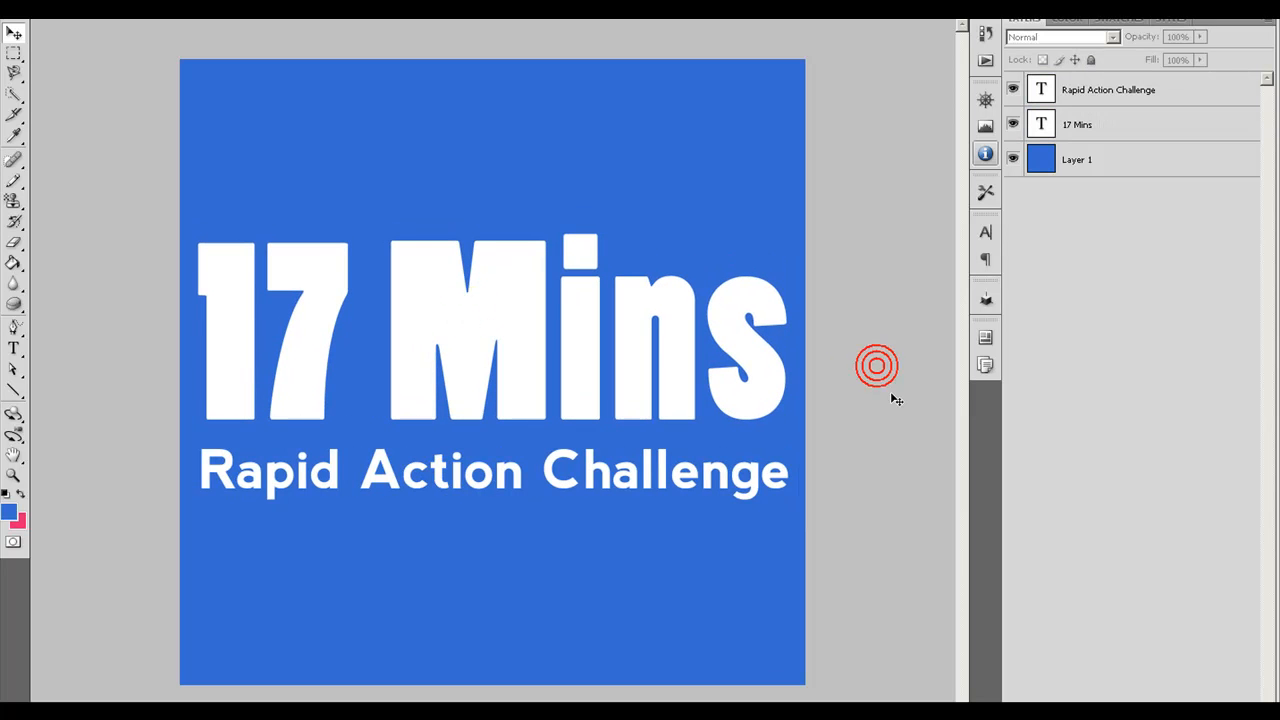